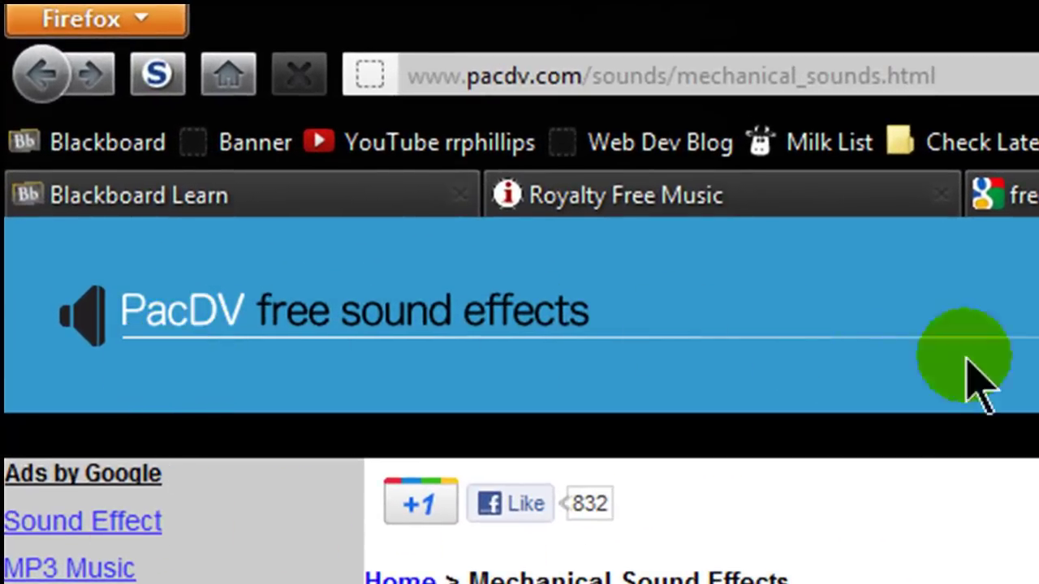
Step: Browse PacDV's mechanical sound effects, preview hammer-1.mp3 and return to the list
scroll(928, 371, "down", 5)
scroll(702, 399, "up", 4)
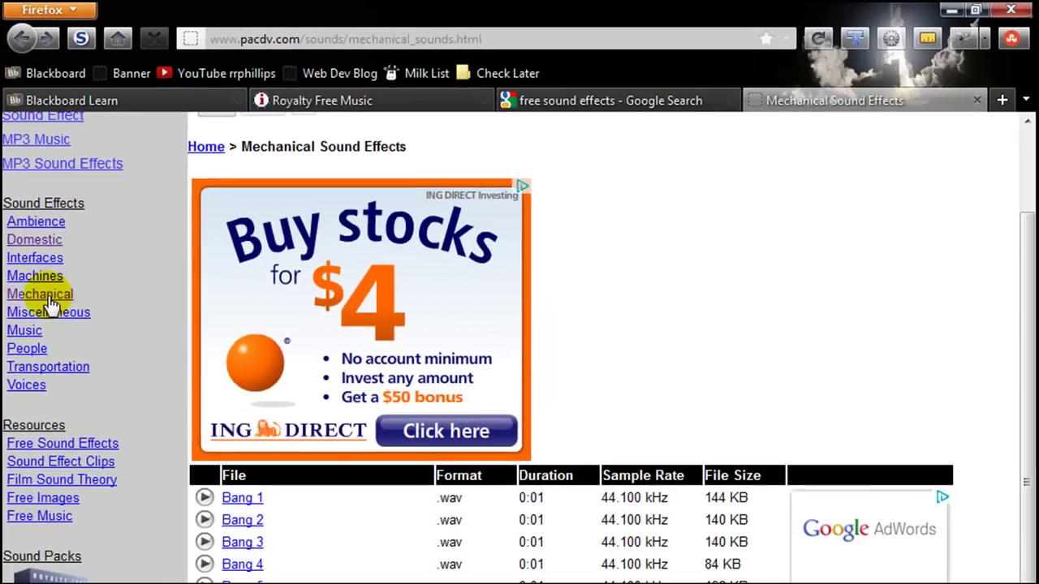
scroll(593, 447, "down", 2)
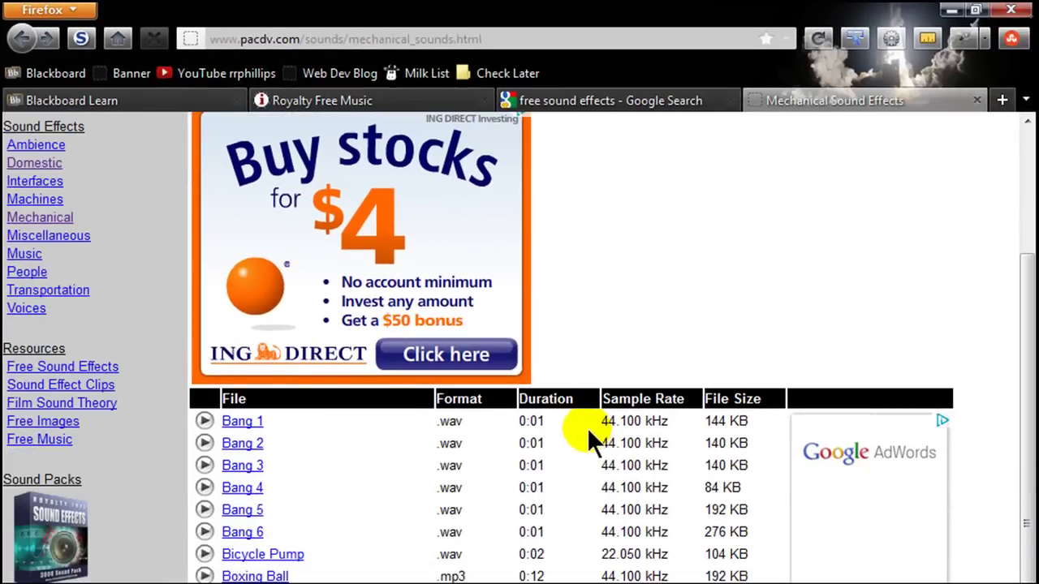
scroll(668, 335, "down", 8)
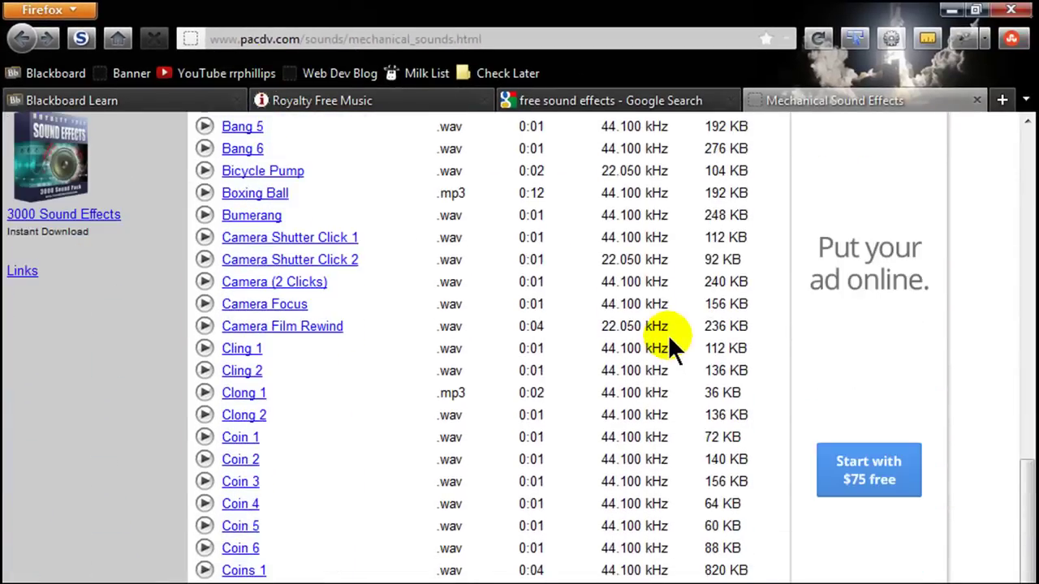
scroll(668, 336, "down", 5)
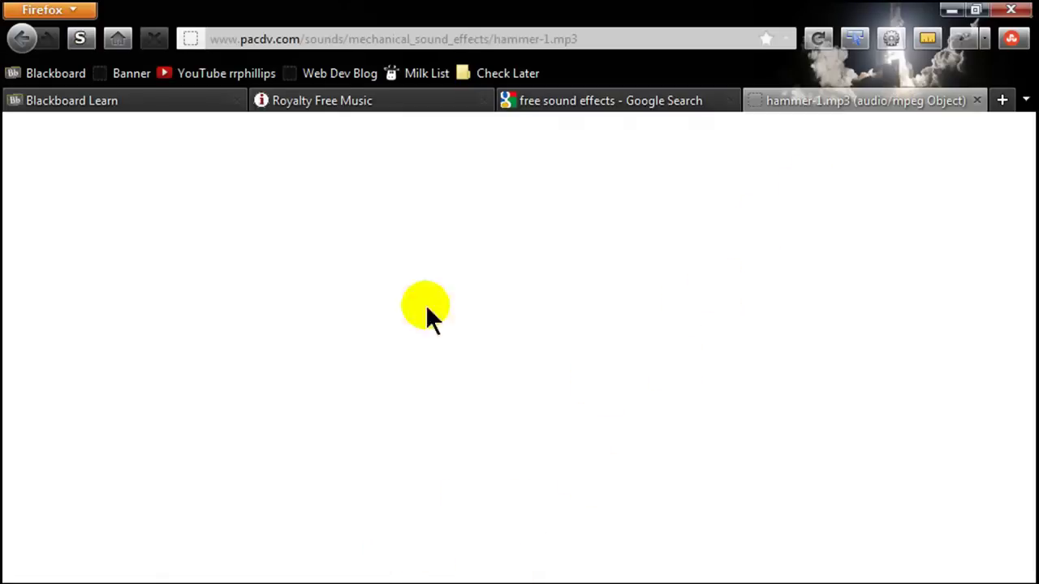
left_click(21, 40)
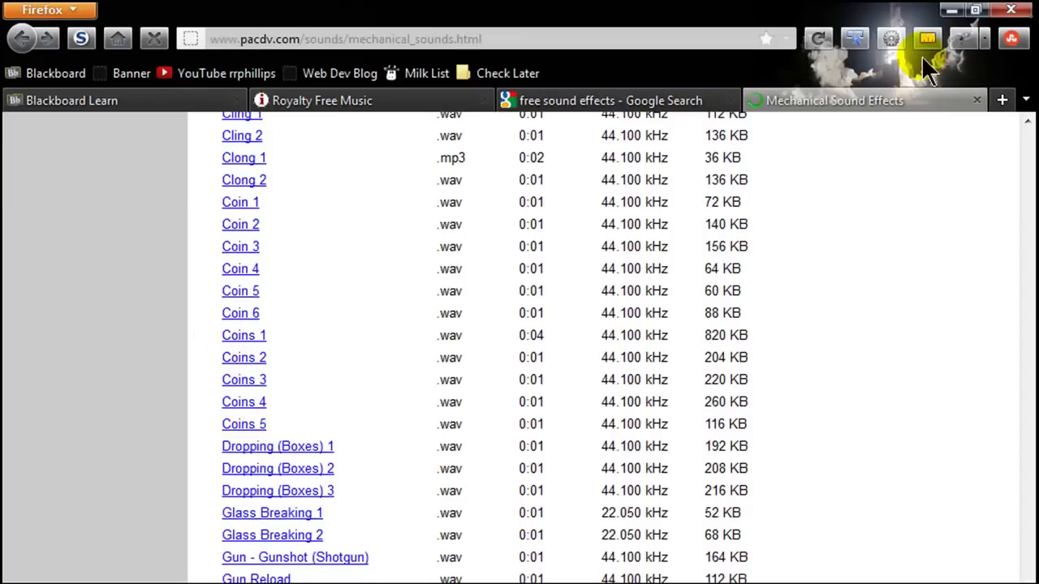
Step: Switch from the browser to the desktop and open hammer-time.fla in Flash
left_click(951, 12)
left_click(951, 13)
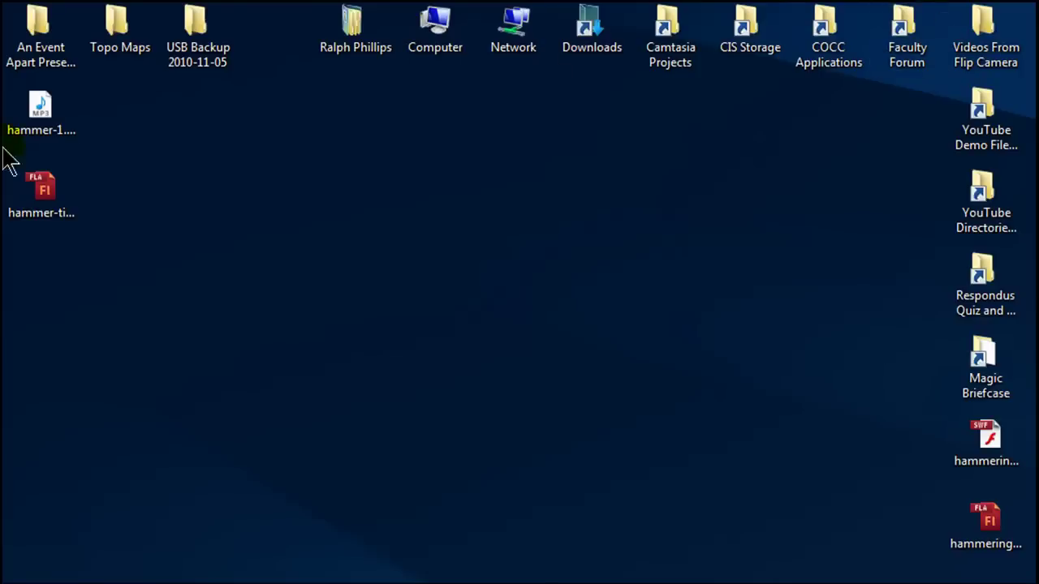
left_click(61, 138)
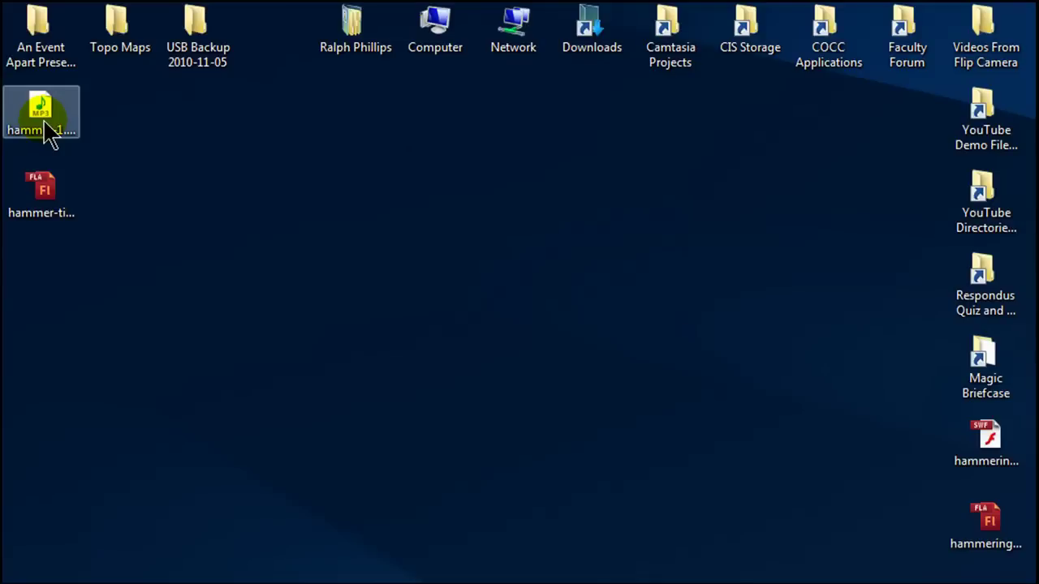
left_click(65, 214)
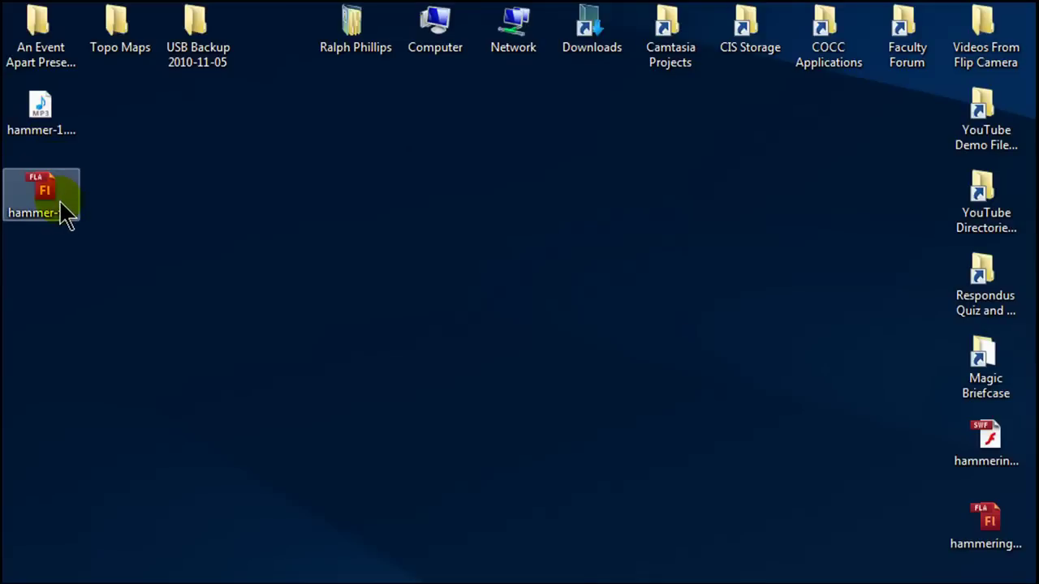
left_click(53, 243)
left_click(47, 219)
left_click(47, 224)
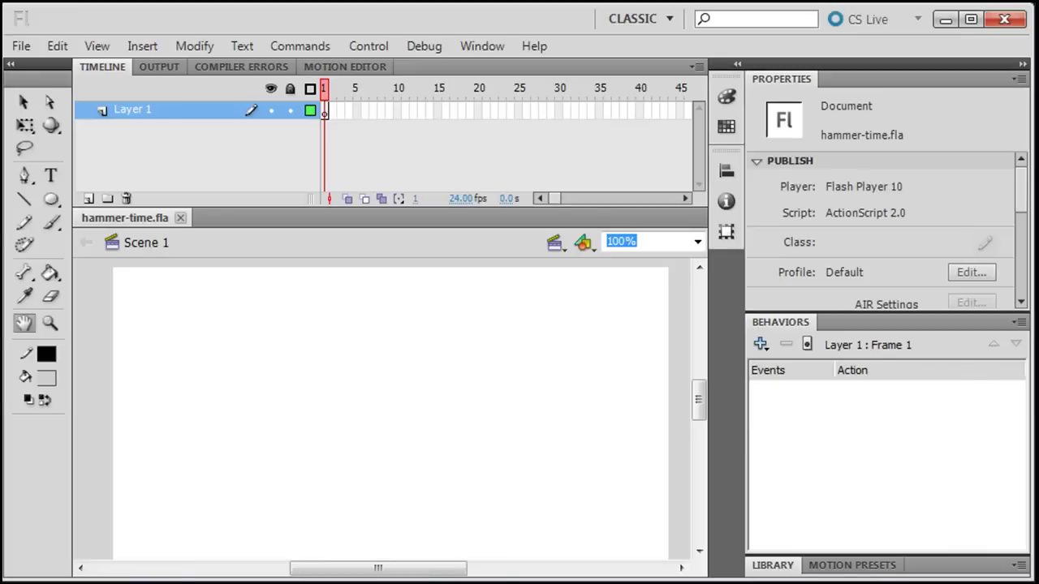
left_click(503, 475)
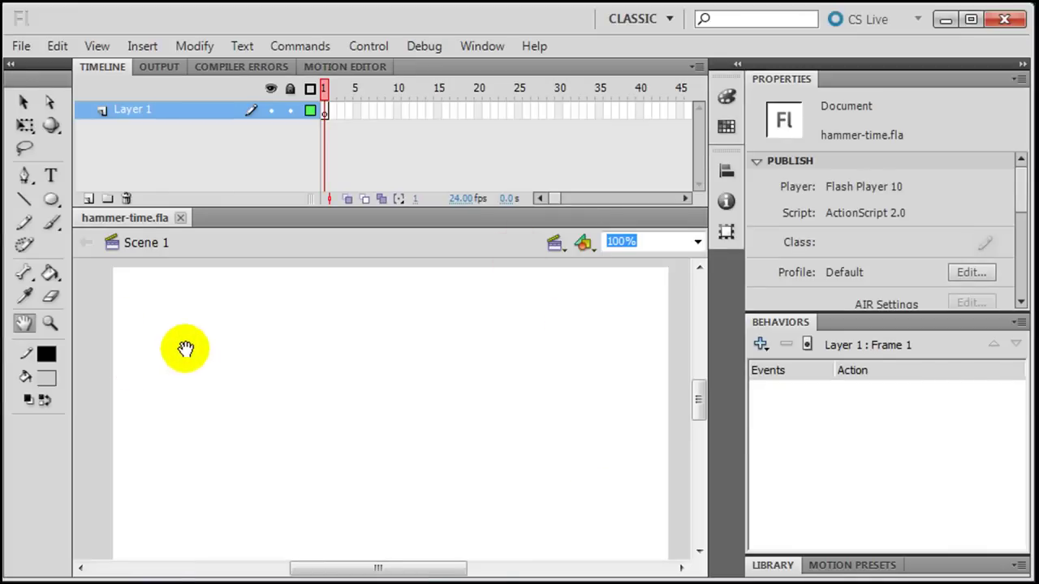
Step: Create a new movie clip symbol named "hammer and nail"
left_click(142, 51)
left_click(196, 75)
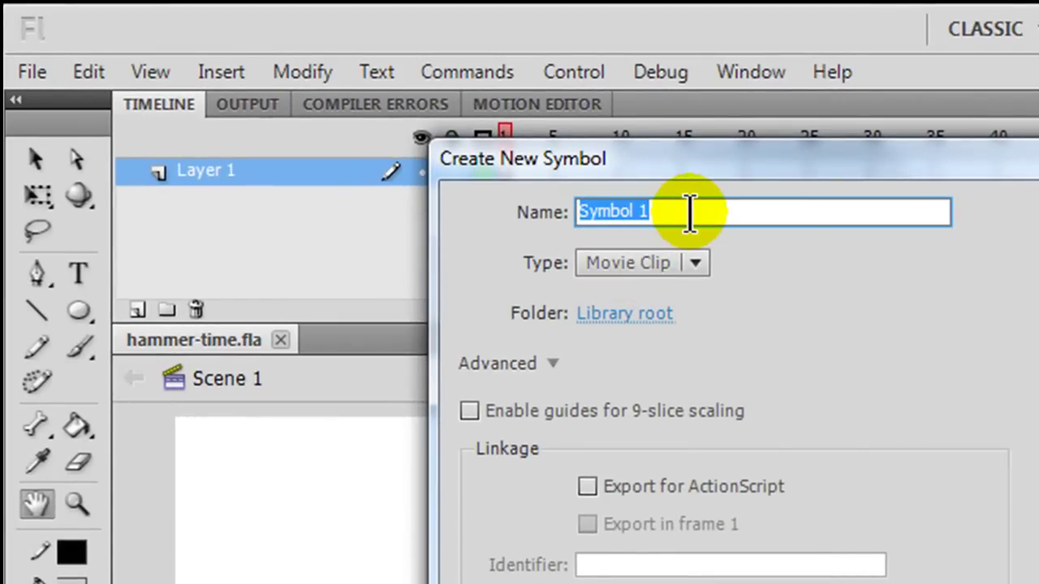
type("hammer and nail")
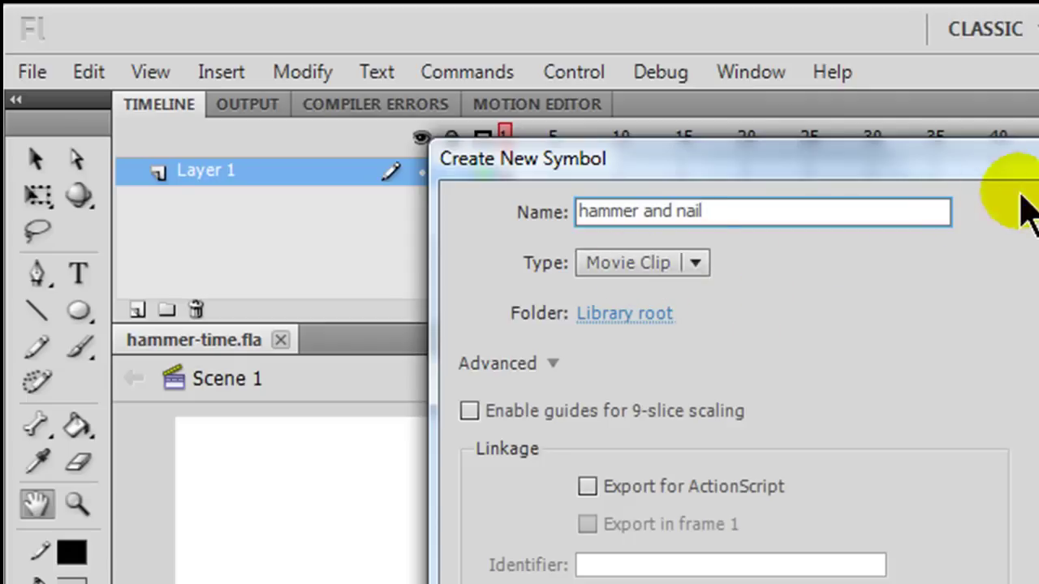
left_click(1031, 205)
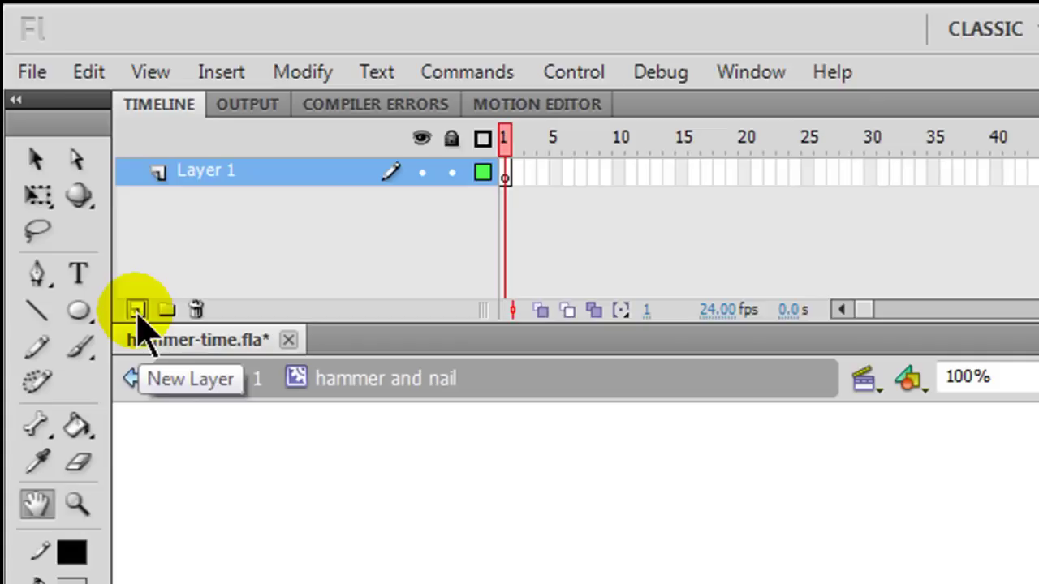
Step: Add four new layers above Layer 1 in the hammer and nail symbol
left_click(136, 311)
left_click(137, 311)
left_click(137, 311)
left_click(137, 310)
Step: Rename Layer 5 to "actions" and Layer 4 to "sound effect"
double_click(225, 173)
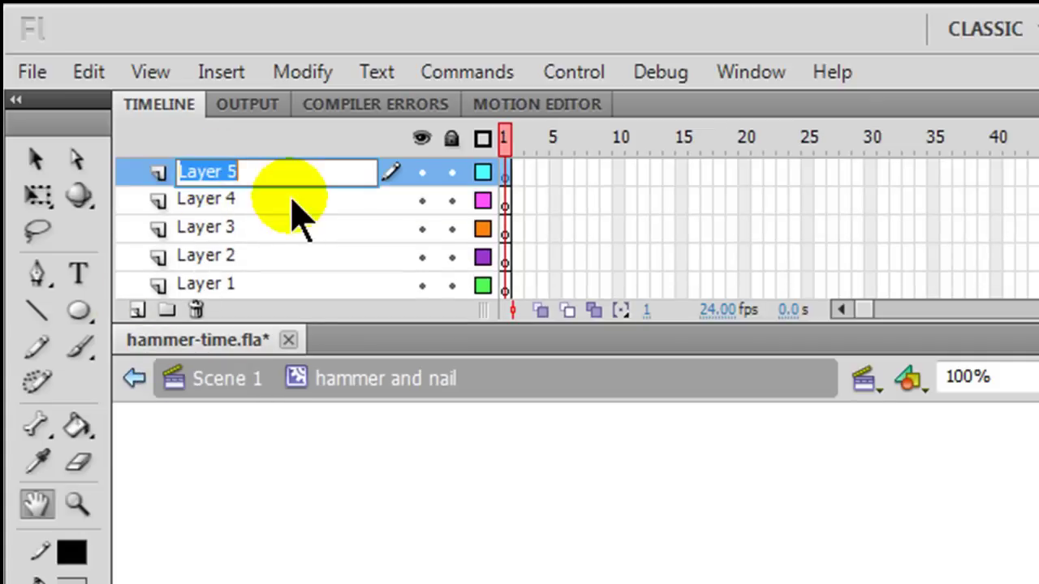
type("actions")
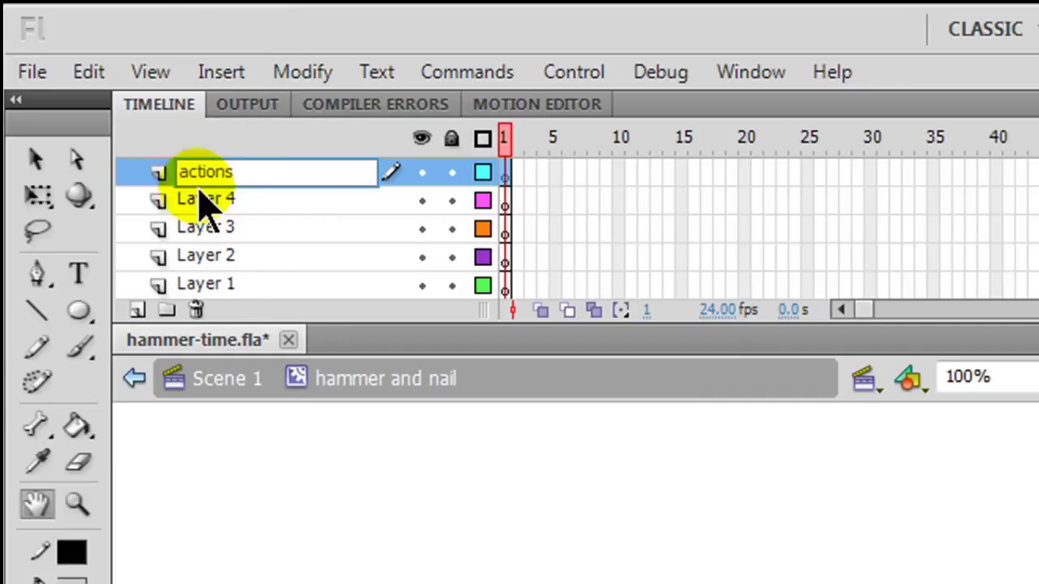
double_click(270, 200)
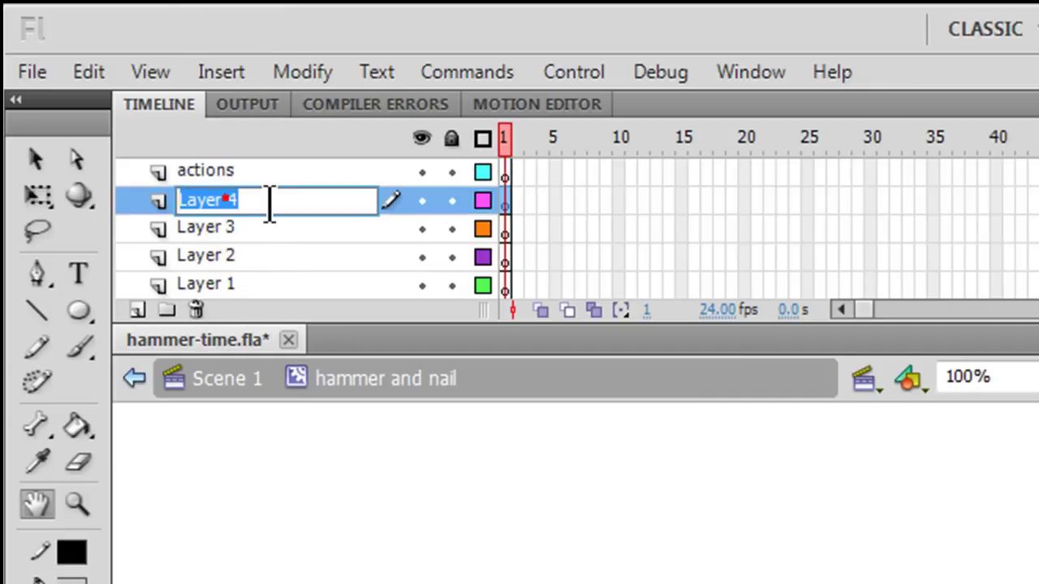
type("sound ee")
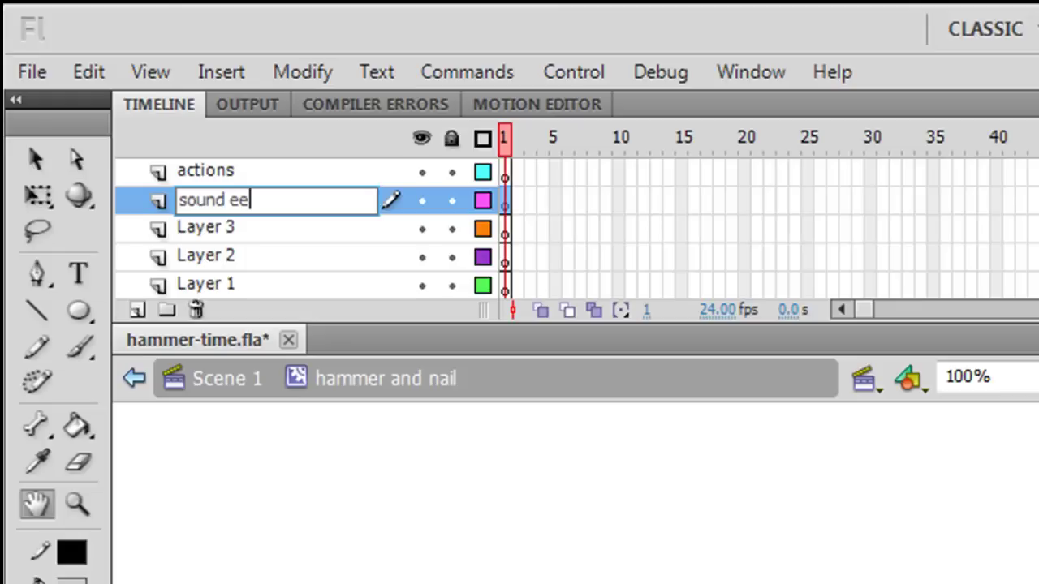
key("BackSpace")
type("ffect")
Step: Rename Layer 3 to "hammer", Layer 2 to "wood" and Layer 1 to "nail"
double_click(217, 229)
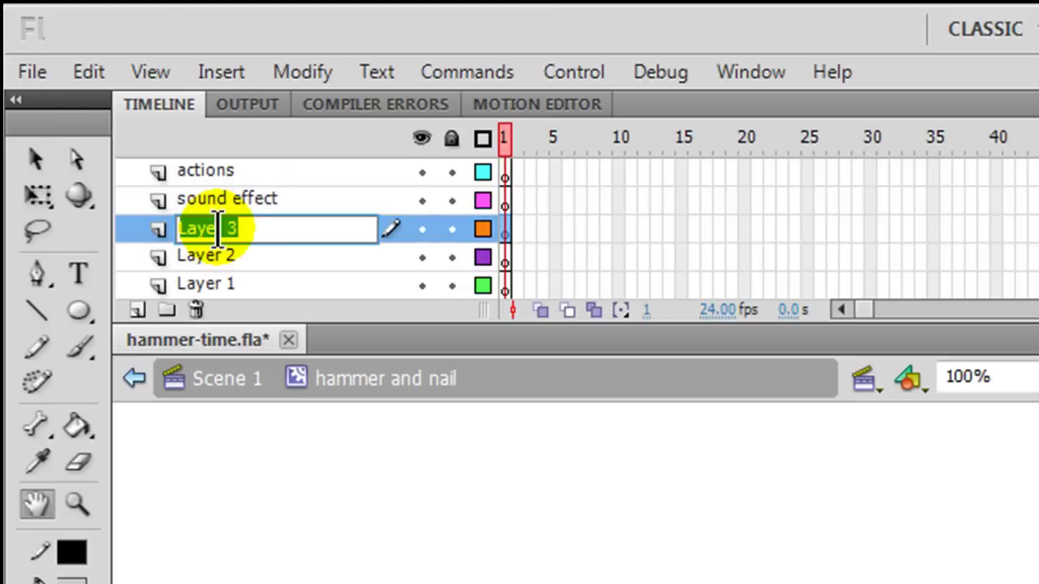
type("hammer")
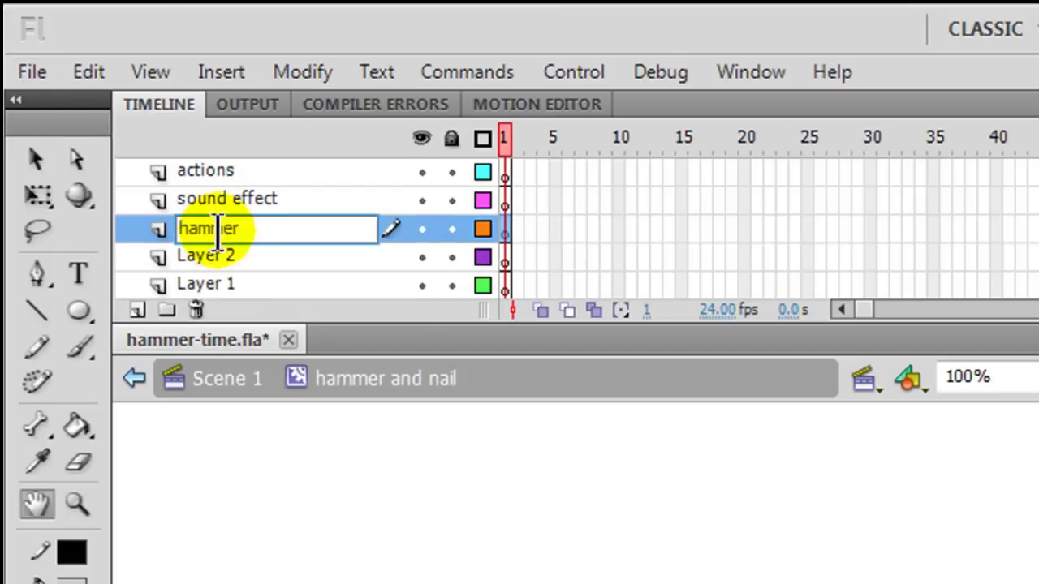
double_click(213, 256)
type("wood")
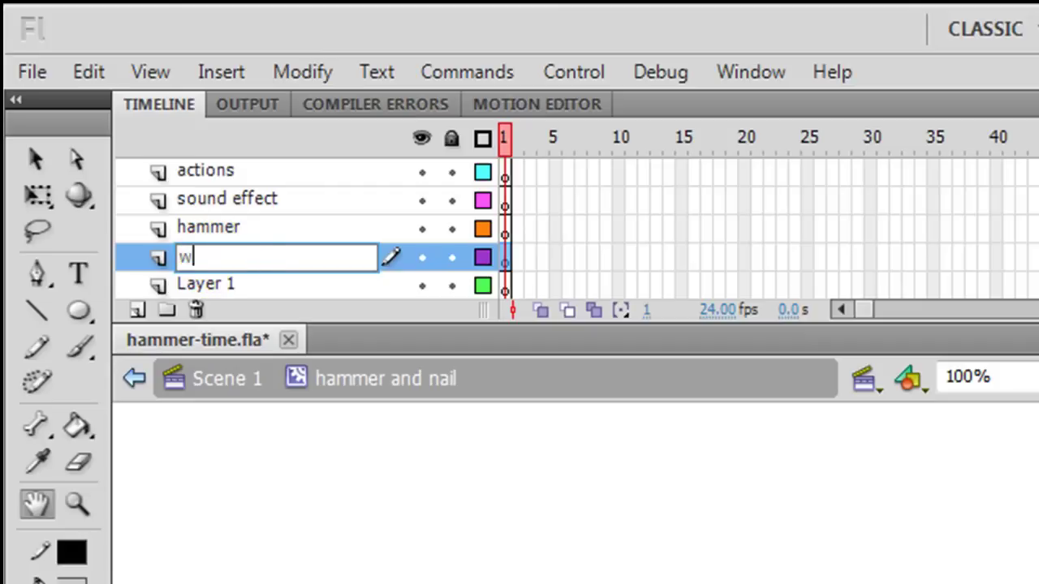
double_click(246, 284)
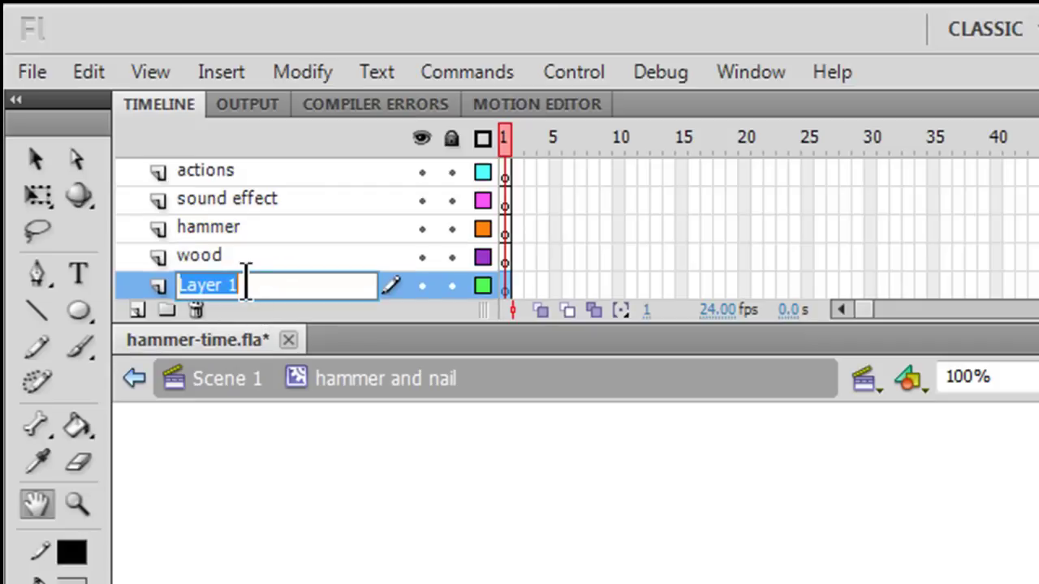
type("nail")
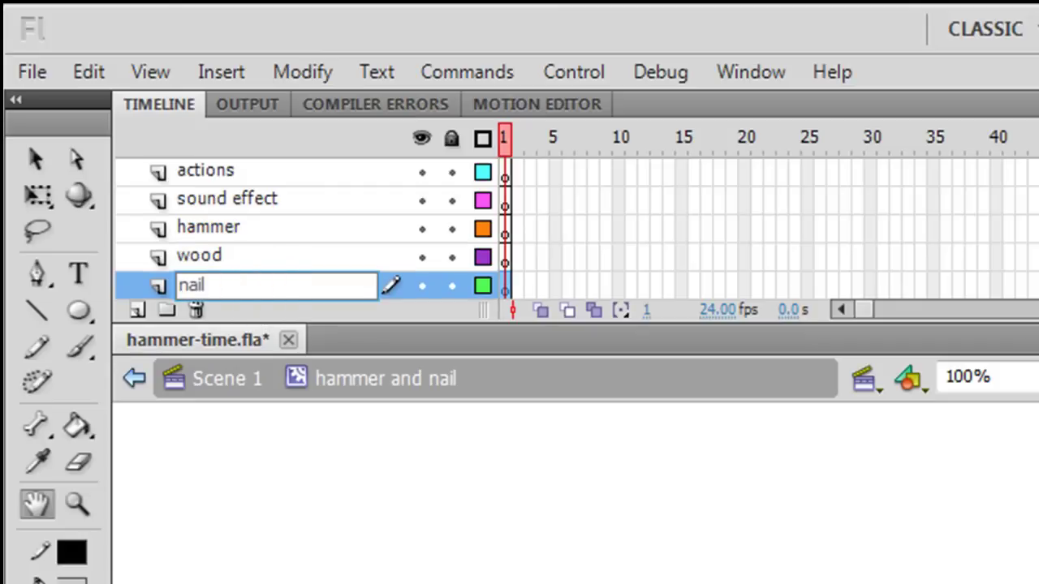
Step: Make the wood layer active and lock every layer except wood
left_click(235, 262)
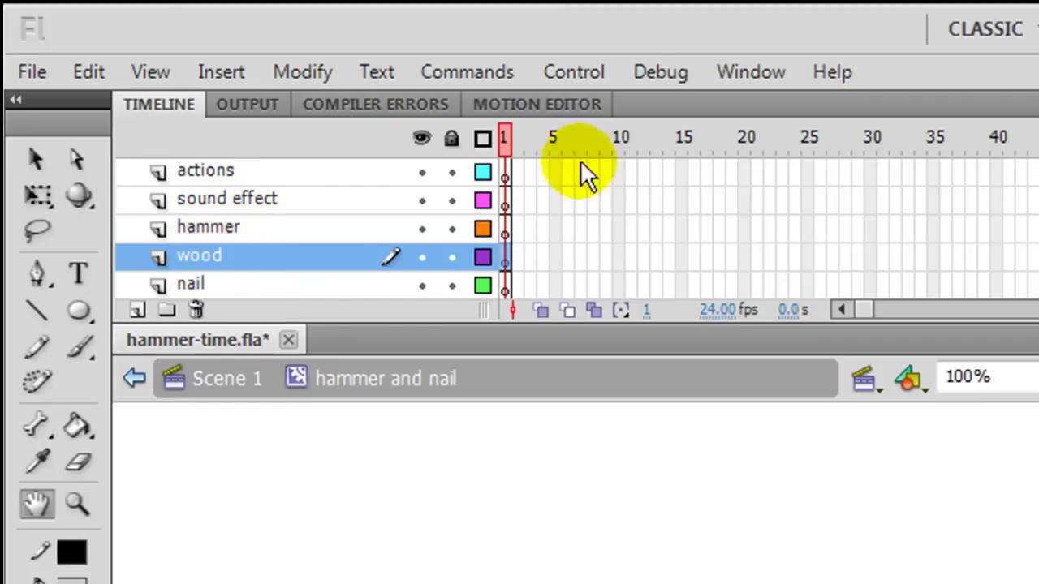
left_click(453, 140)
left_click(450, 258)
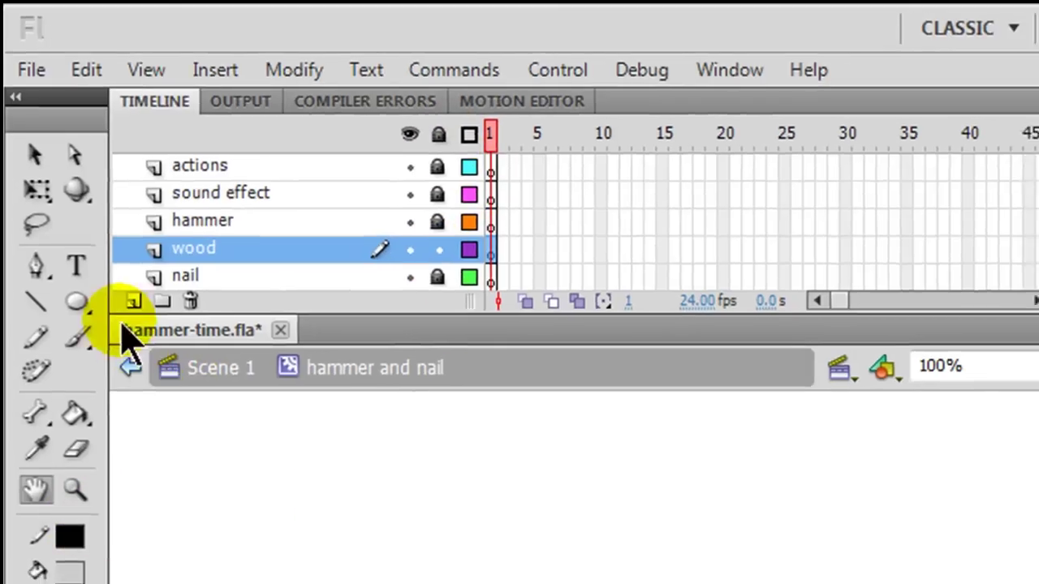
Step: Choose the Rectangle tool and set its stroke height to 1
left_click(79, 310)
left_click(54, 219)
left_click(151, 221)
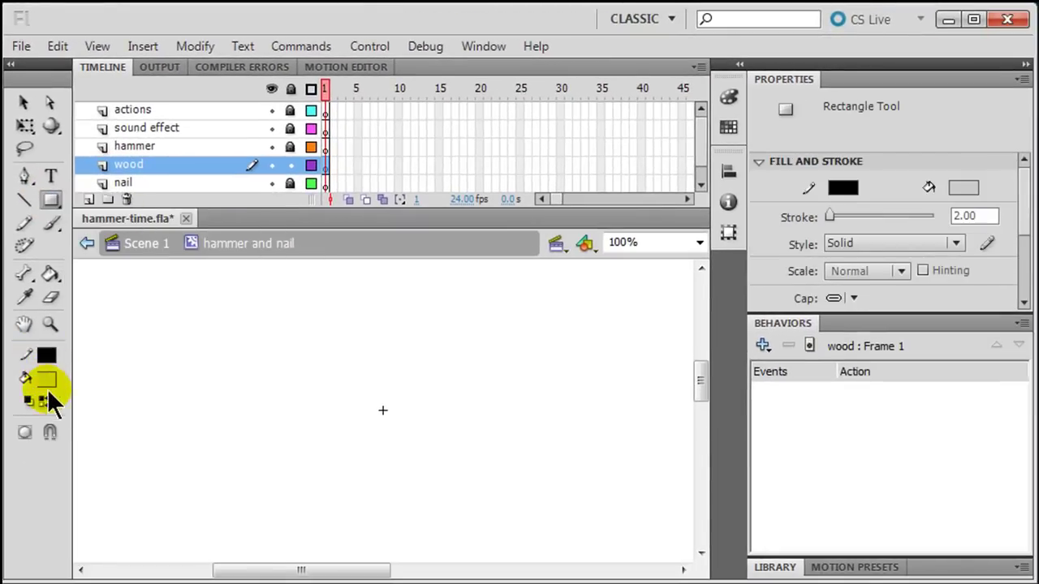
left_click(970, 215)
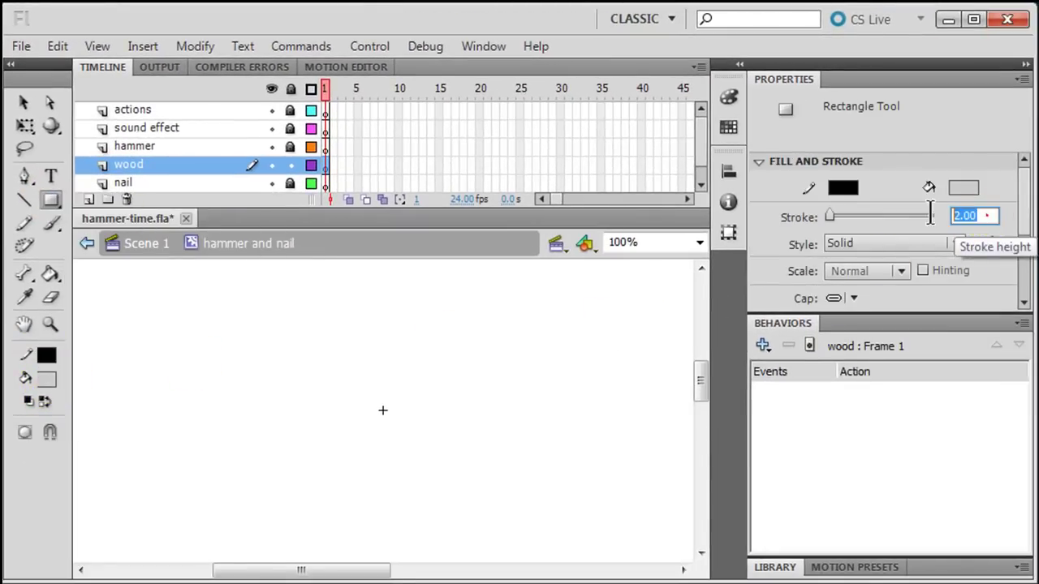
type("1")
key("Return")
Step: Draw a long, thin rectangle with a brown fill below and left of the symbol's registration point on the wood layer
left_click(46, 377)
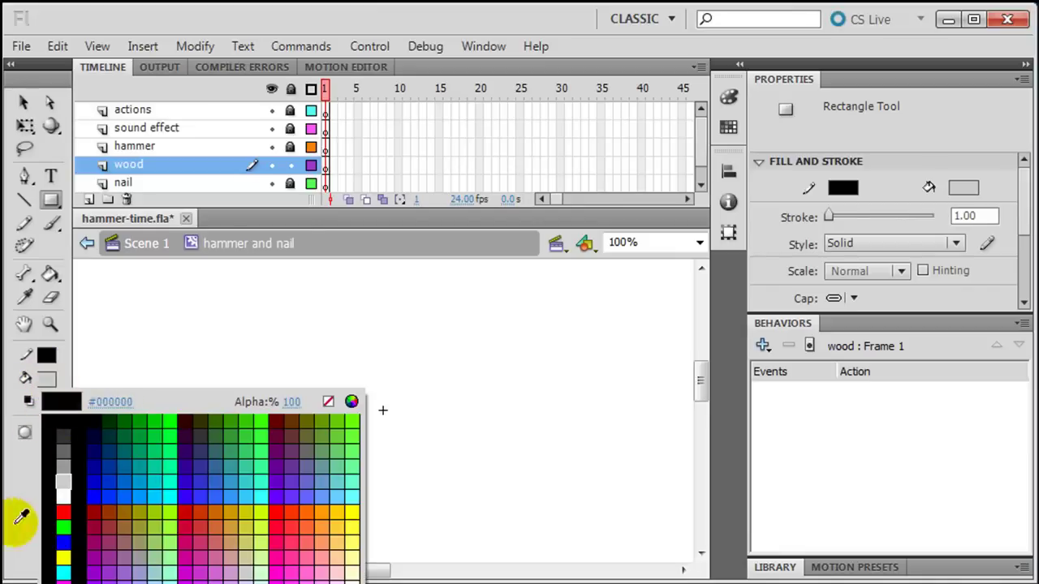
left_click(129, 519)
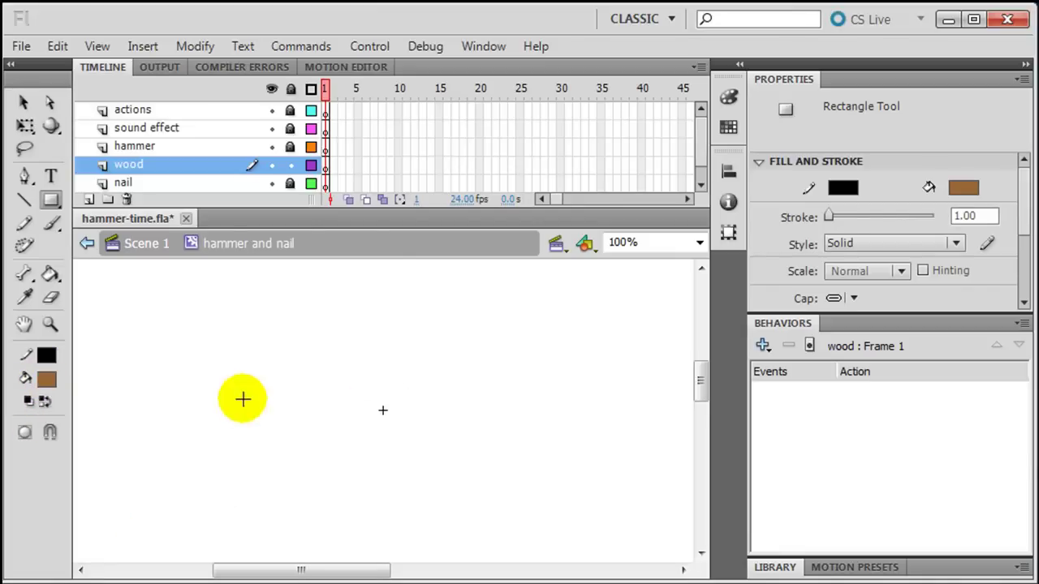
left_click_drag(192, 432, 359, 456)
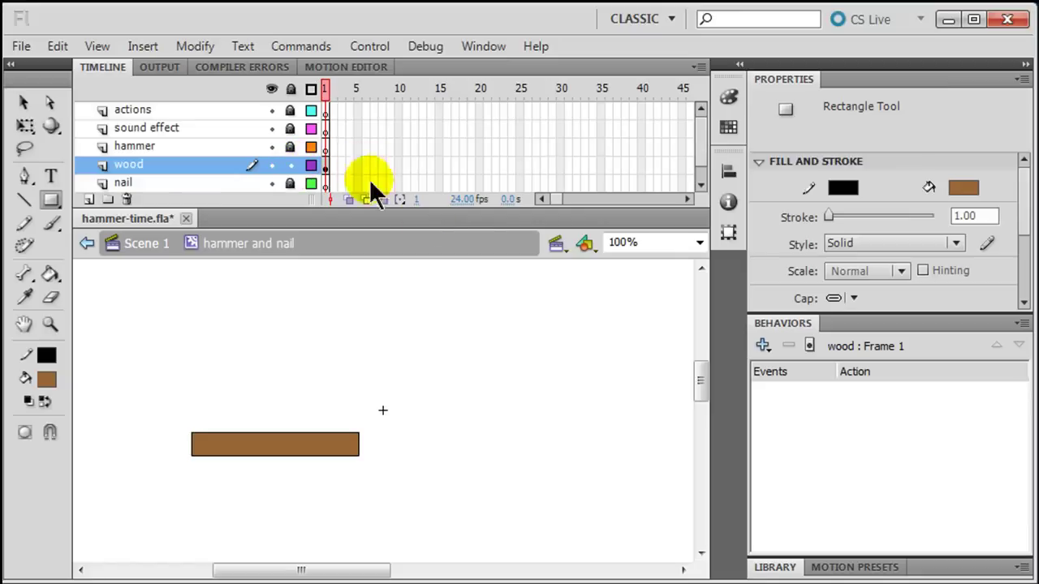
Step: Extend the wood layer's frames to frame 45
left_click_drag(557, 205, 570, 198)
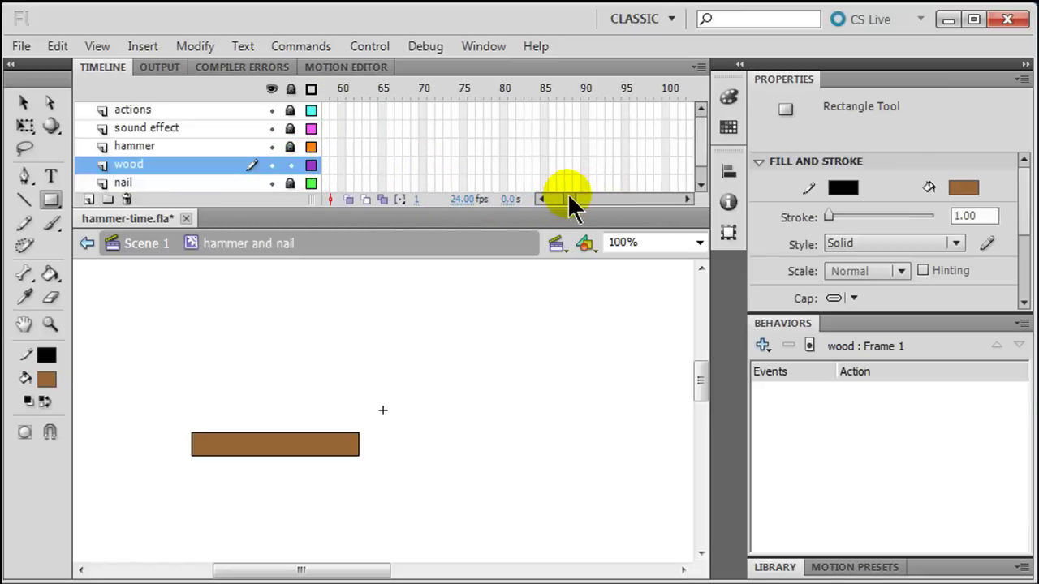
left_click(557, 204)
left_click_drag(563, 204, 544, 203)
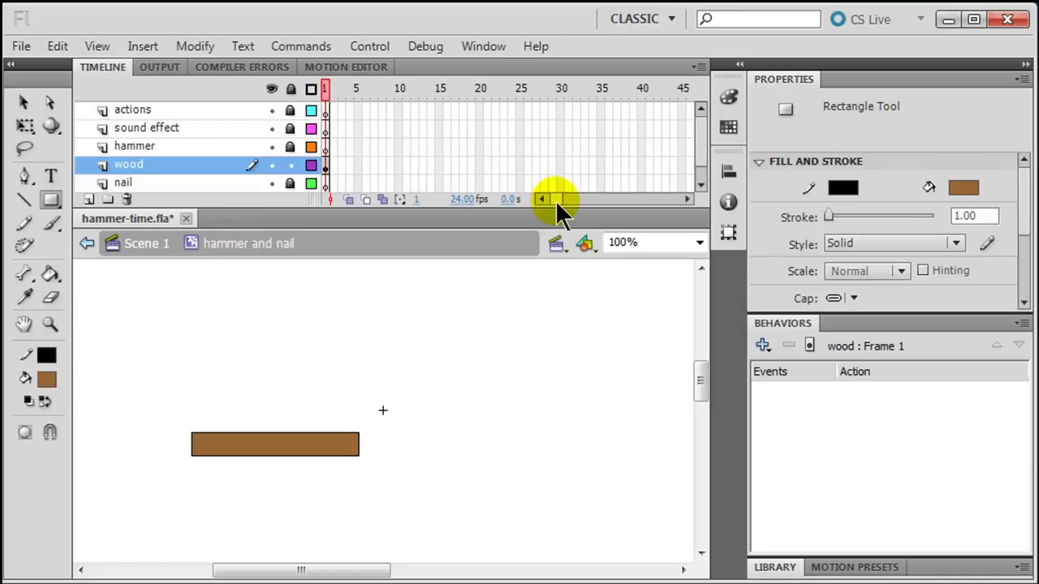
left_click(683, 166)
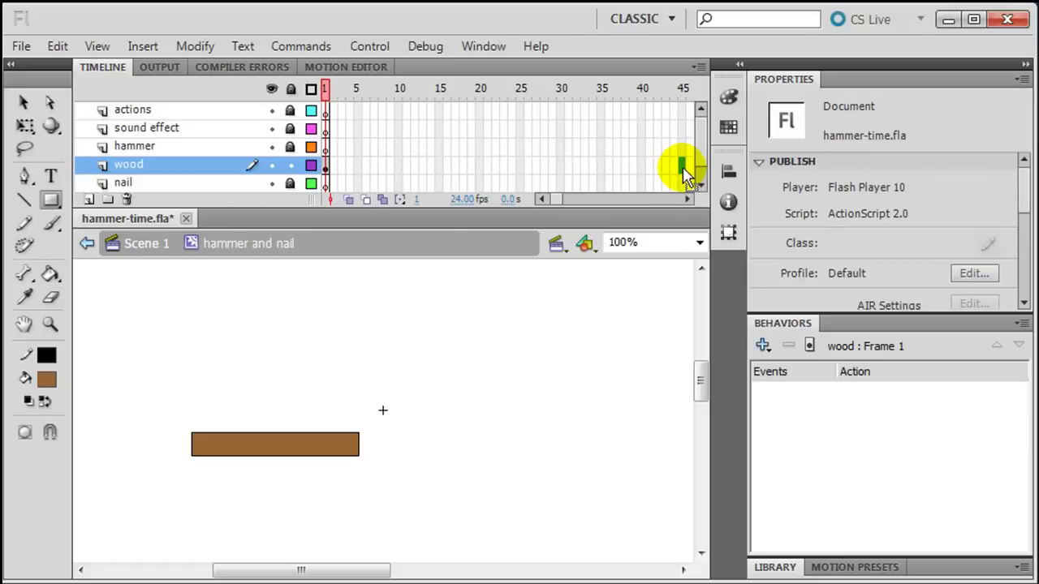
key("F5")
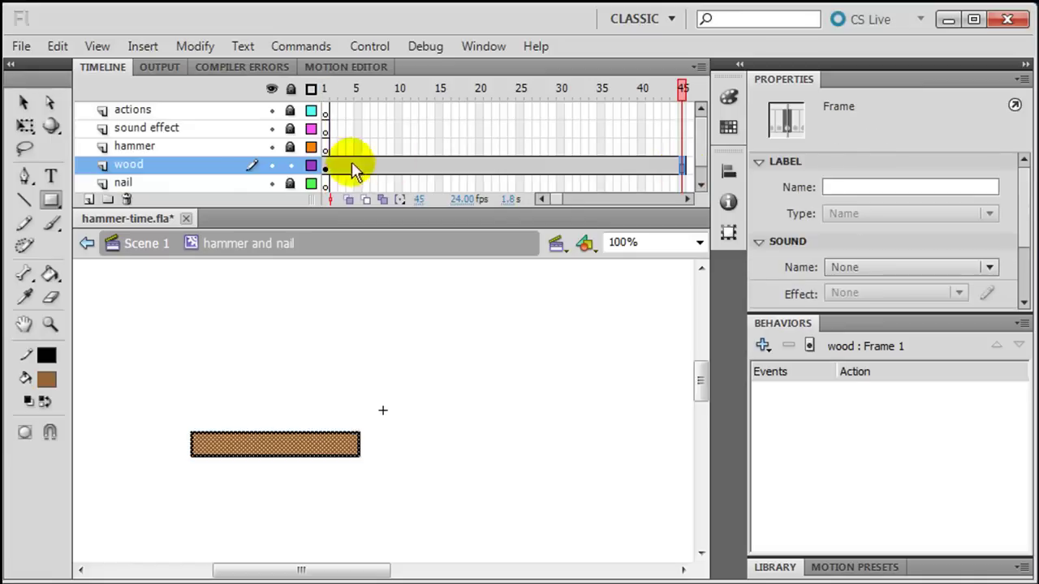
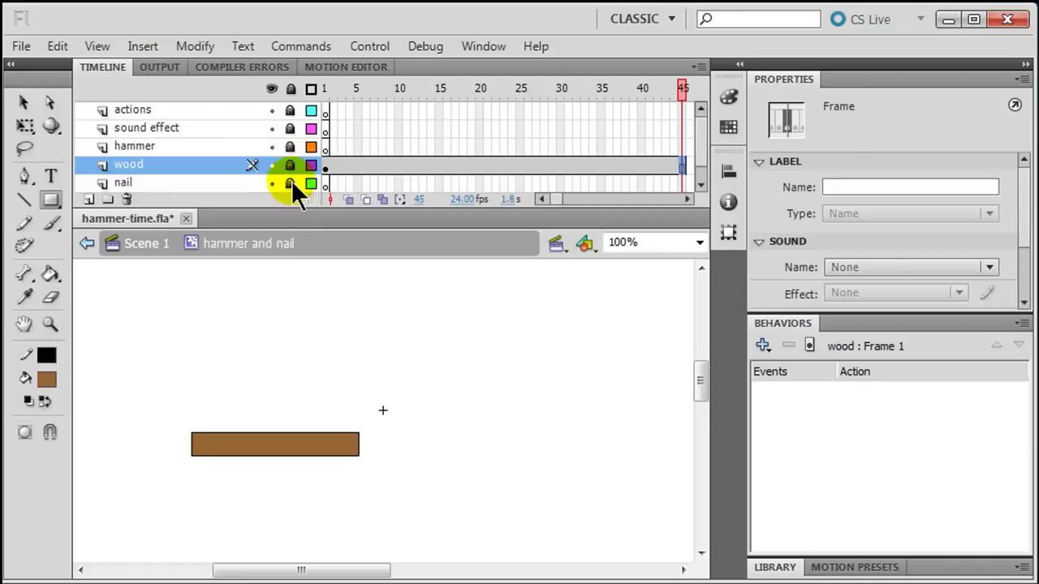
Step: Unlock the nail layer and make its frame 1 active
left_click(289, 182)
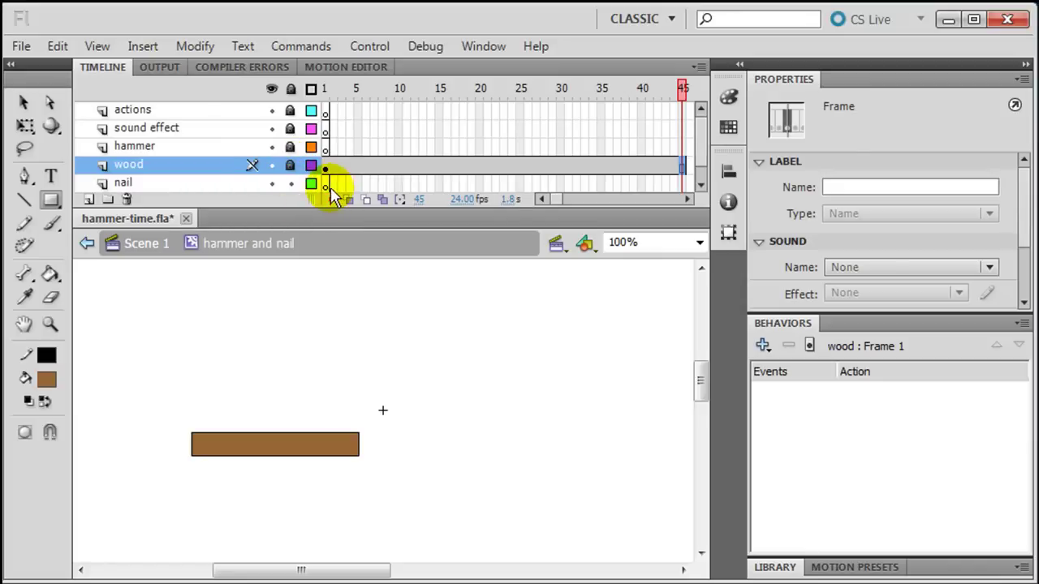
left_click(325, 185)
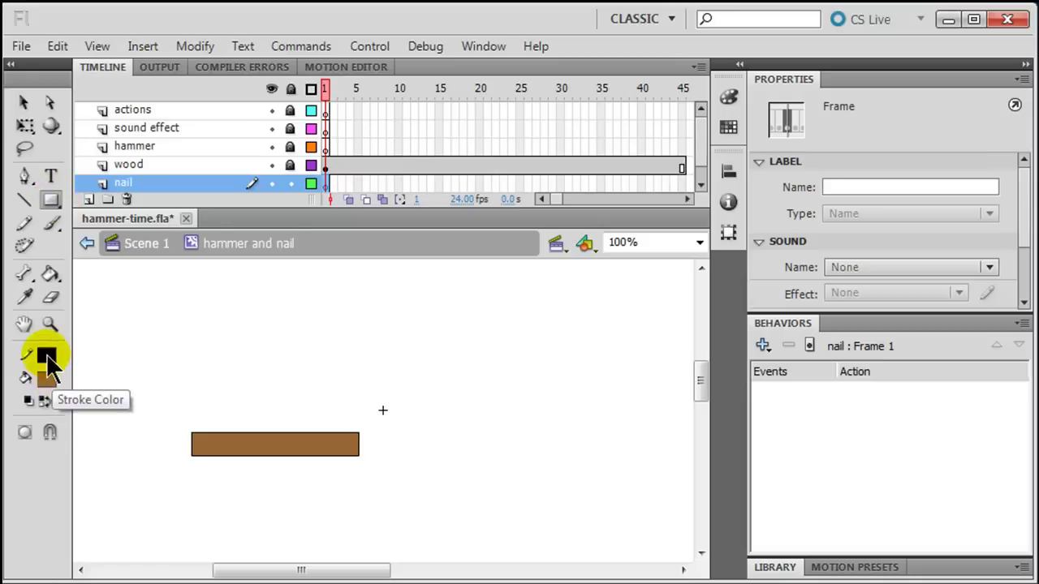
left_click(47, 357)
left_click(47, 357)
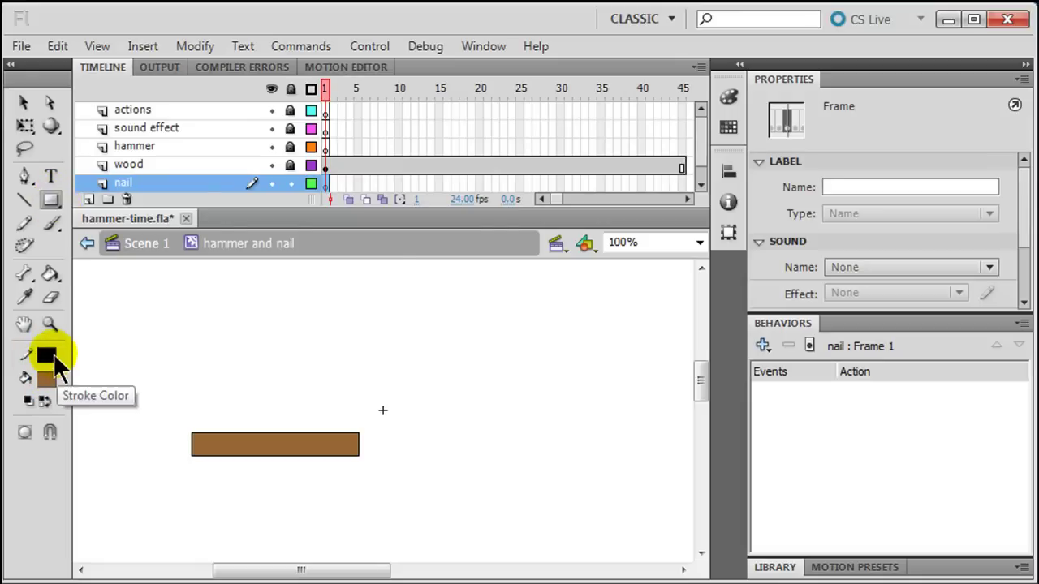
Step: Draw a closed nail outline with a curved-underside head and a pointed shaft using the Pen tool, right of the registration point
left_click(25, 178)
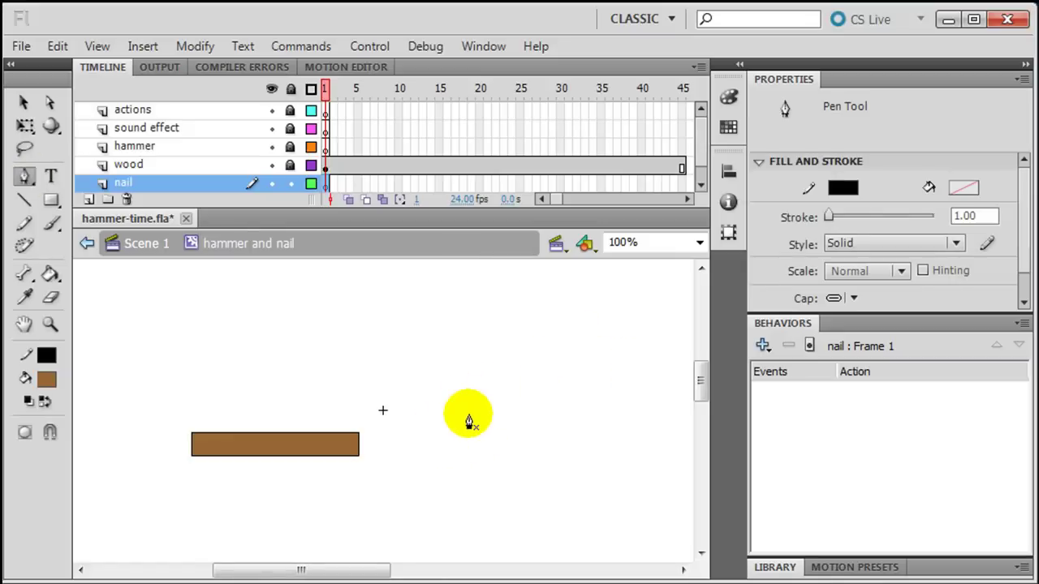
left_click(457, 463)
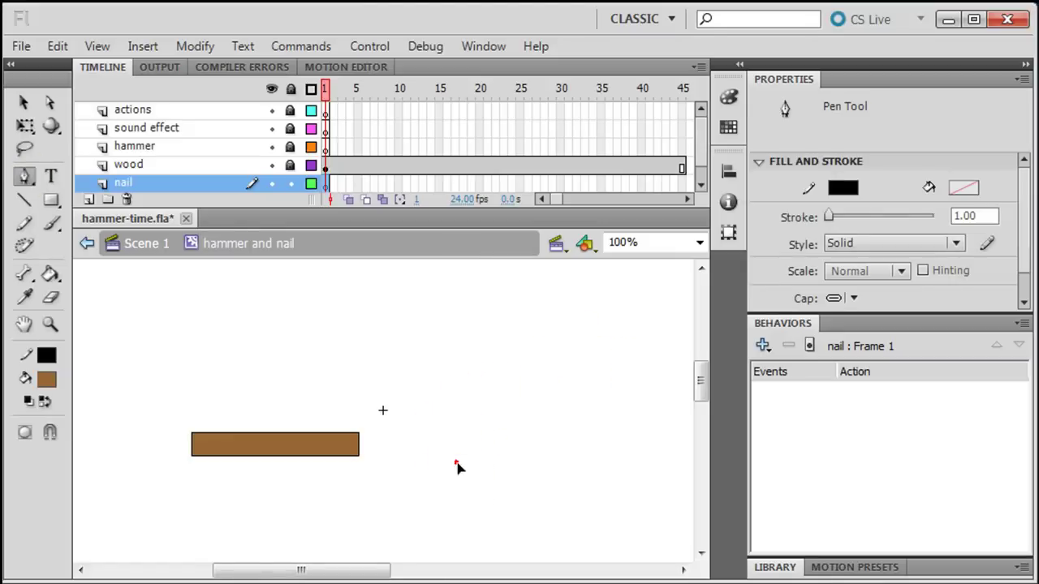
left_click(467, 383)
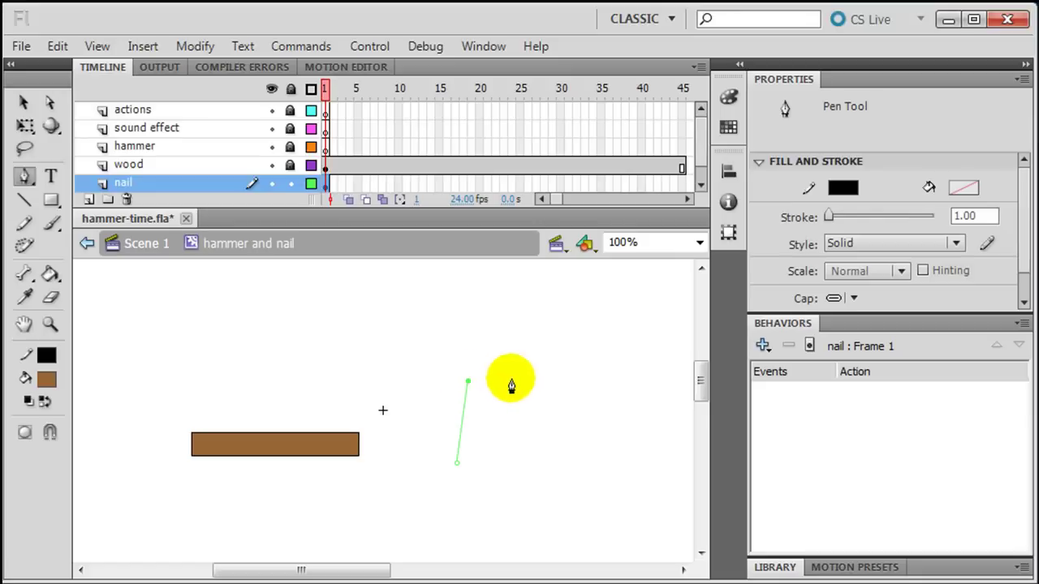
left_click_drag(508, 380, 527, 362)
left_click(500, 380)
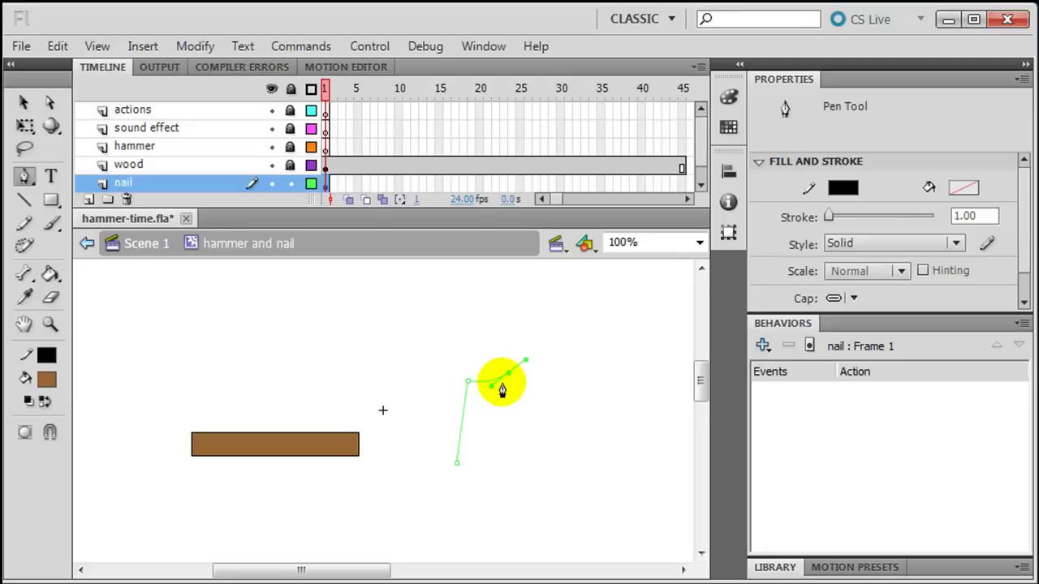
left_click(422, 372)
left_click(423, 372)
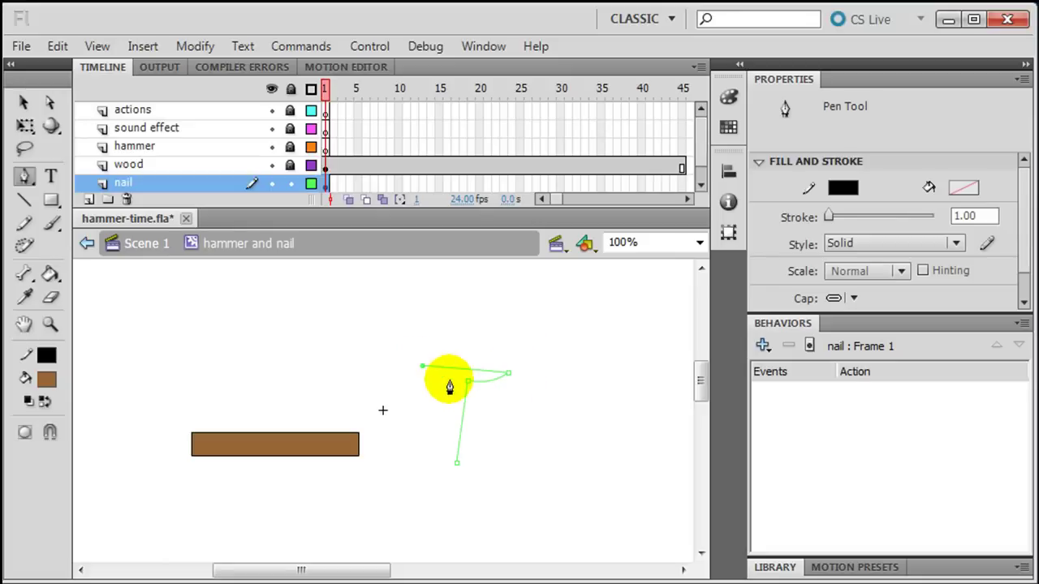
left_click_drag(466, 380, 452, 382)
left_click(443, 507)
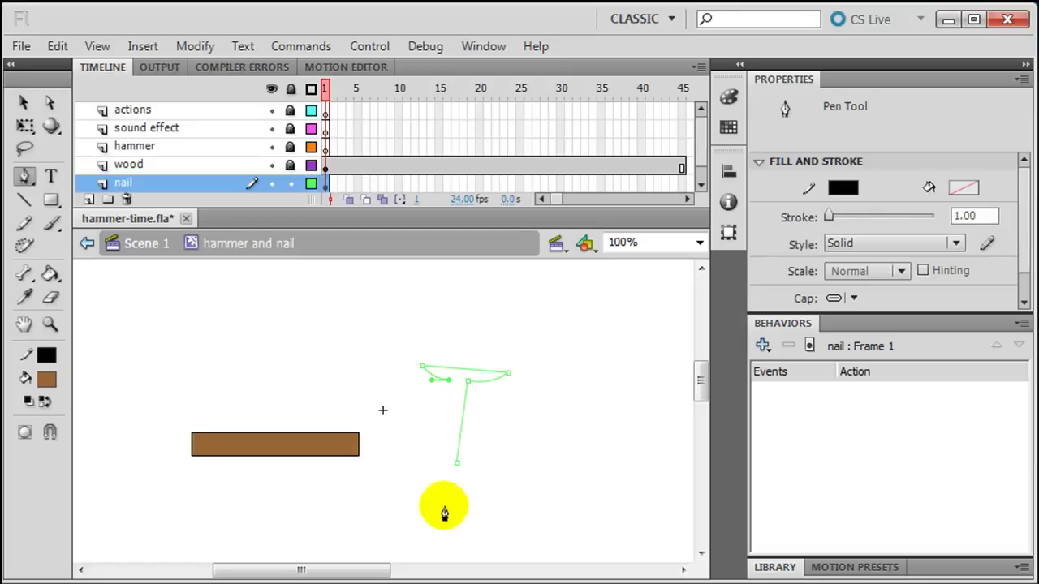
left_click(457, 465)
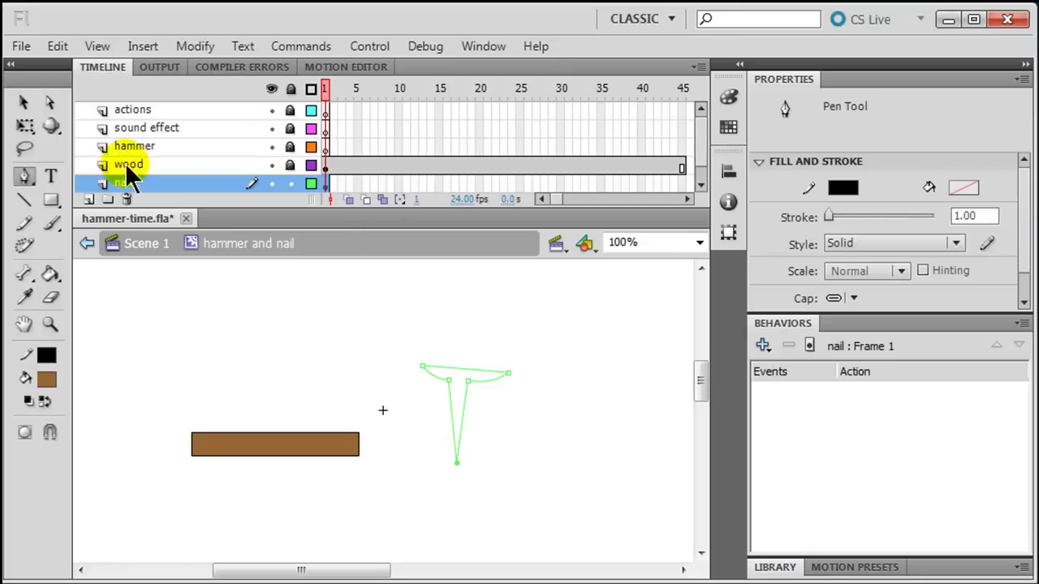
Step: Reshape the nail's shaft with the Selection tool by shifting its tip and the corners where it meets the head
left_click(23, 103)
left_click(457, 462)
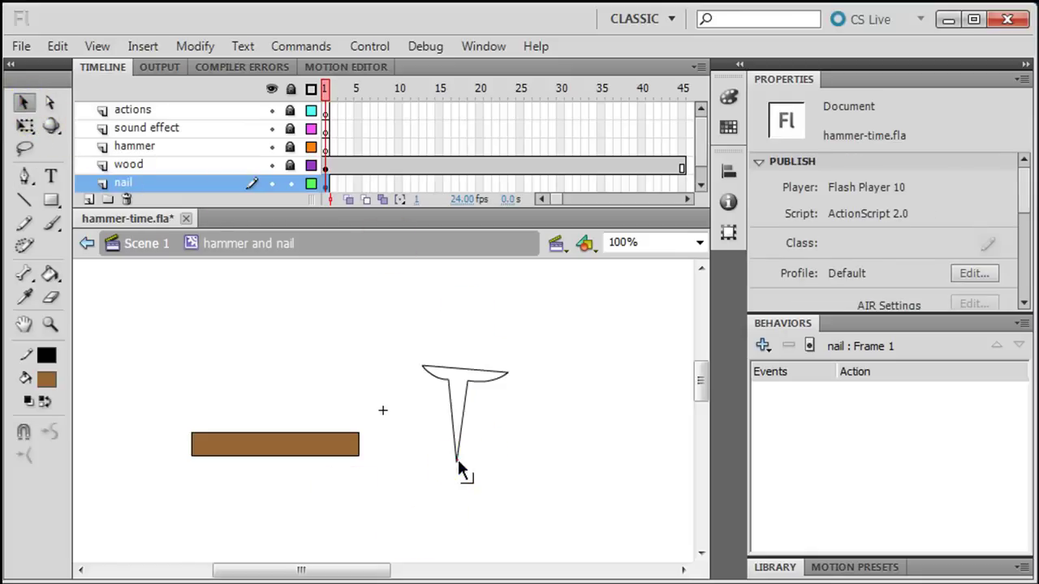
left_click_drag(458, 465, 450, 461)
left_click_drag(483, 392, 455, 386)
left_click_drag(449, 461, 453, 461)
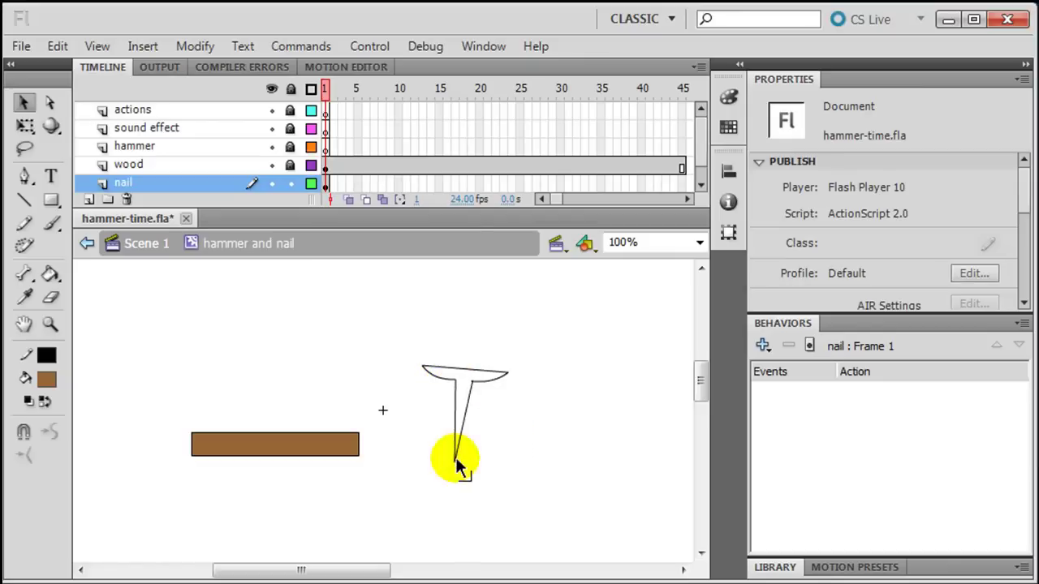
Step: Rotate the whole nail outline slightly counterclockwise with Free Transform to level its head
left_click(23, 127)
left_click_drag(396, 335, 539, 506)
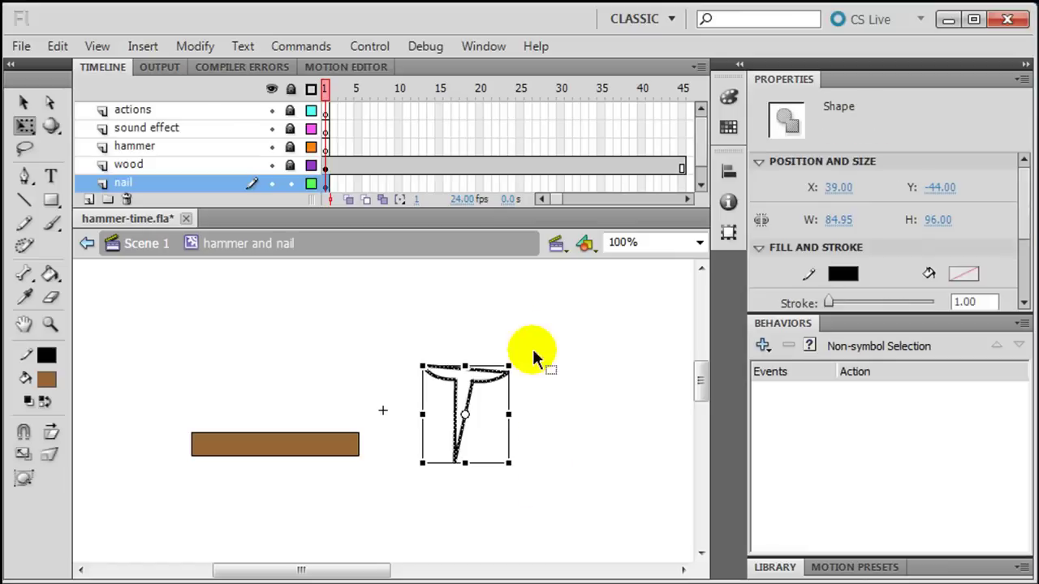
mouse_move(528, 343)
left_mouse_down()
mouse_move(512, 355)
mouse_move(526, 351)
mouse_move(516, 347)
left_mouse_up()
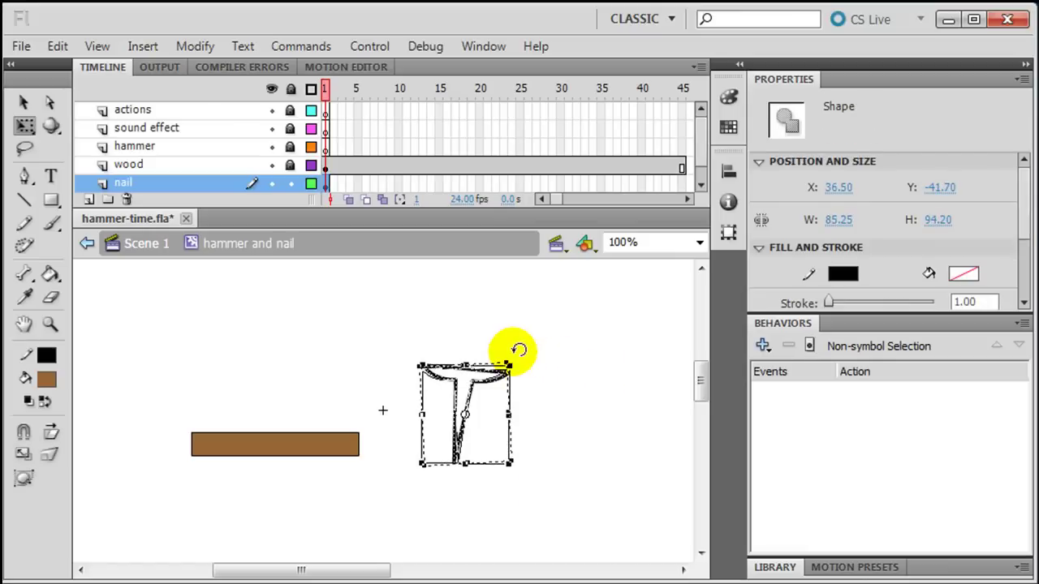
left_click(547, 410)
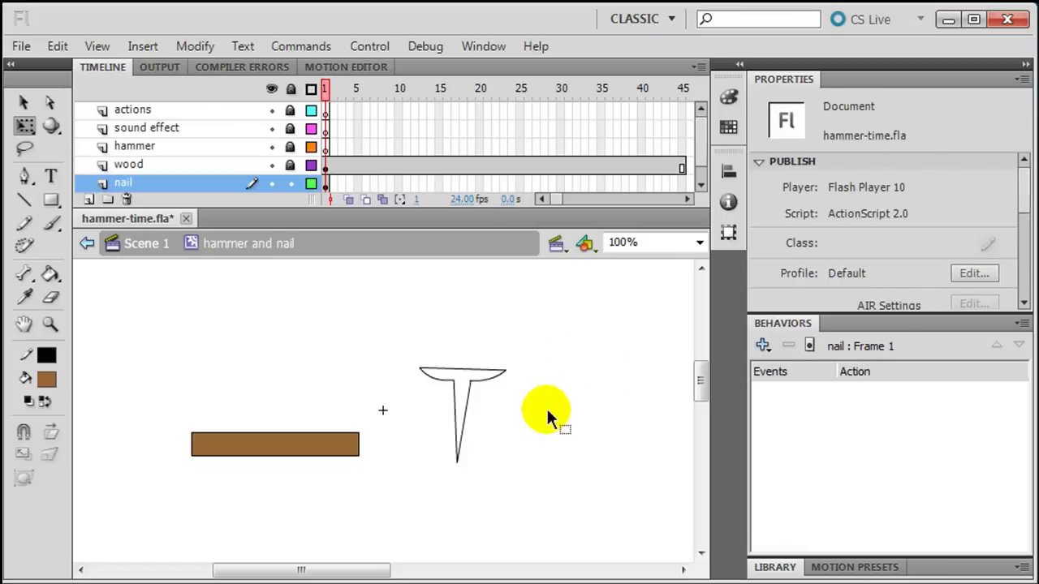
Step: Fill the nail outline with dark gray using the Paint Bucket tool
left_click(51, 274)
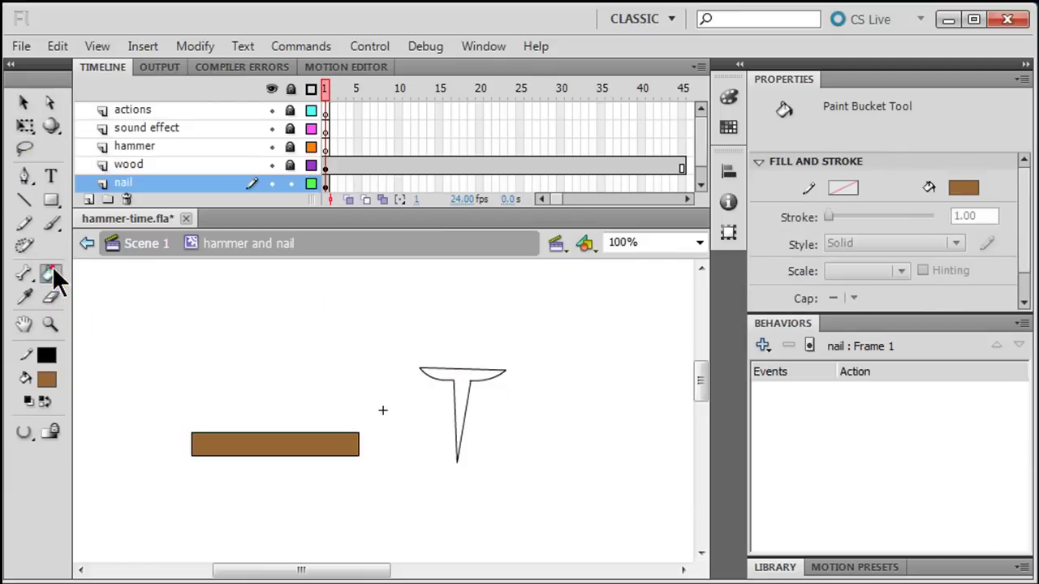
left_click(48, 379)
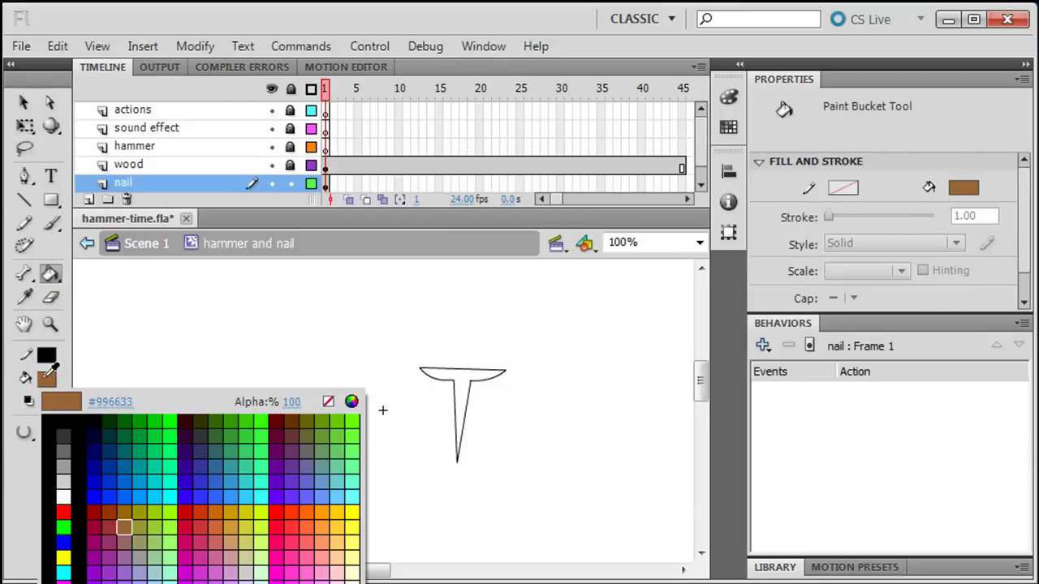
left_click(73, 447)
left_click(462, 374)
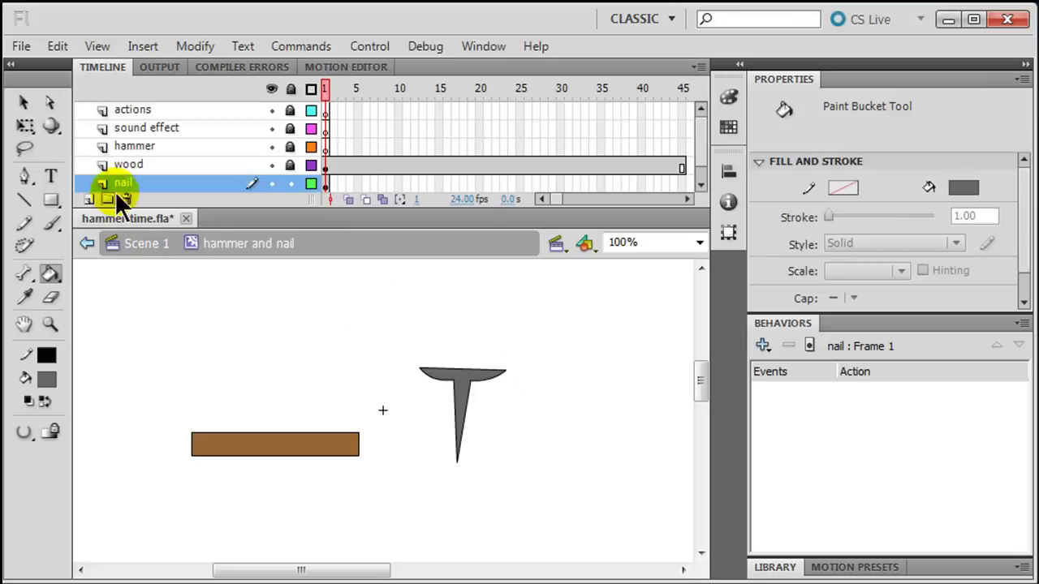
Step: Select the entire nail and move it above the wood block to X -111.50, Y -73.70
left_click(23, 102)
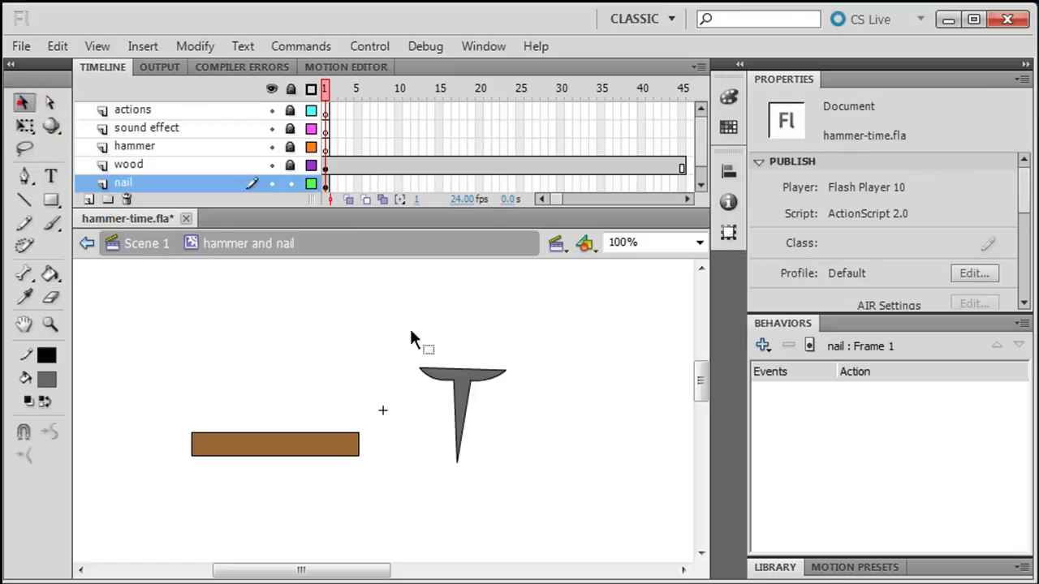
left_click(405, 363)
left_click_drag(393, 344, 531, 448)
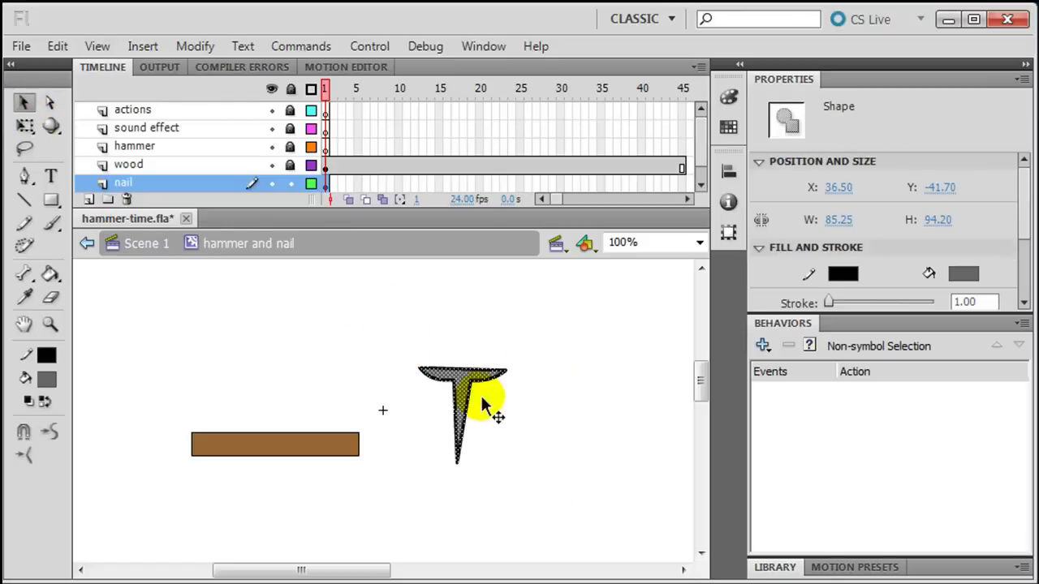
left_click_drag(460, 395, 314, 362)
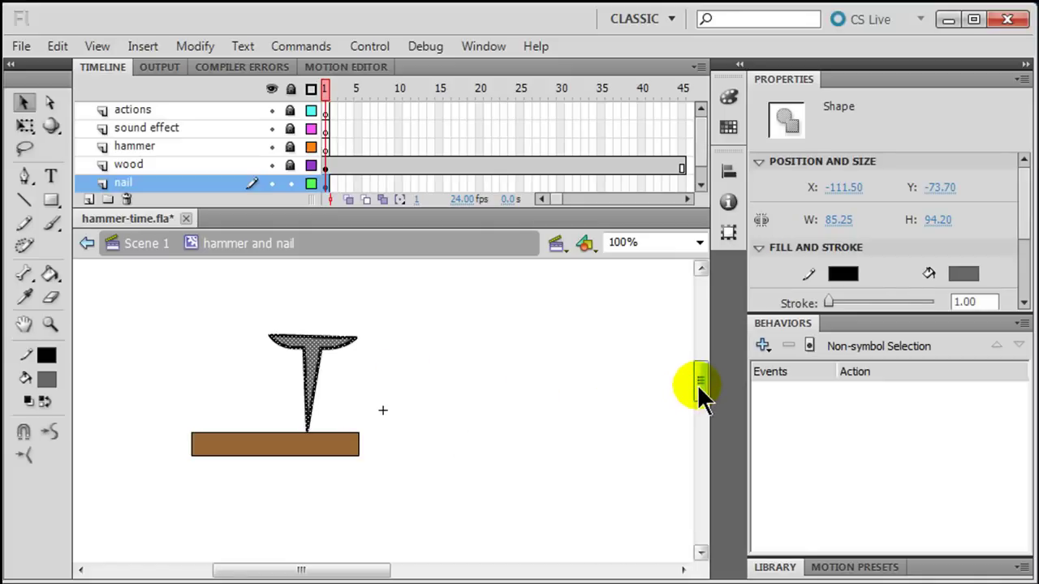
left_click(424, 364)
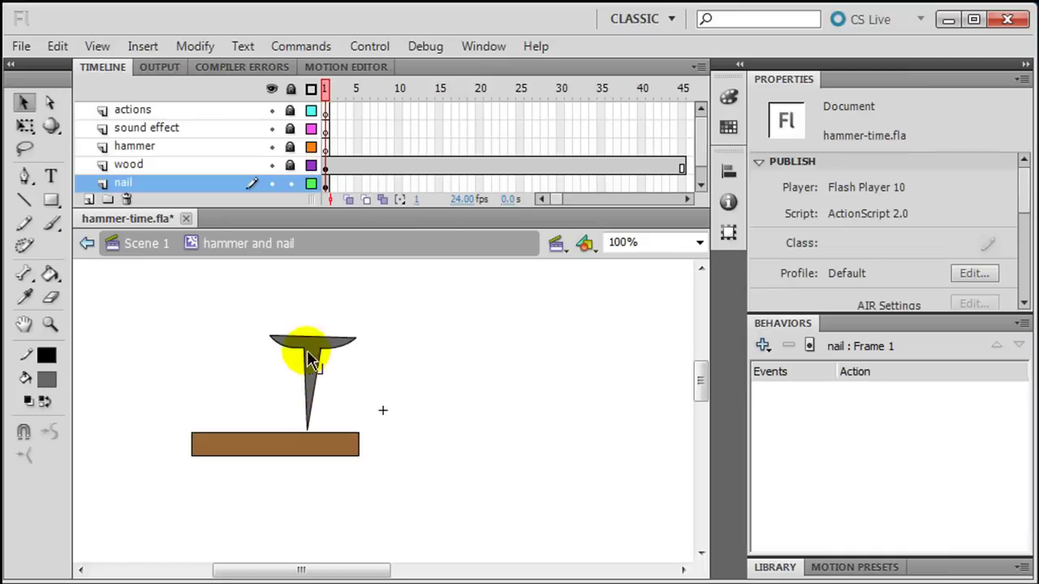
Step: Select only the nail's fill, nudge it down out of its outline and move it back up into place
left_click(313, 358)
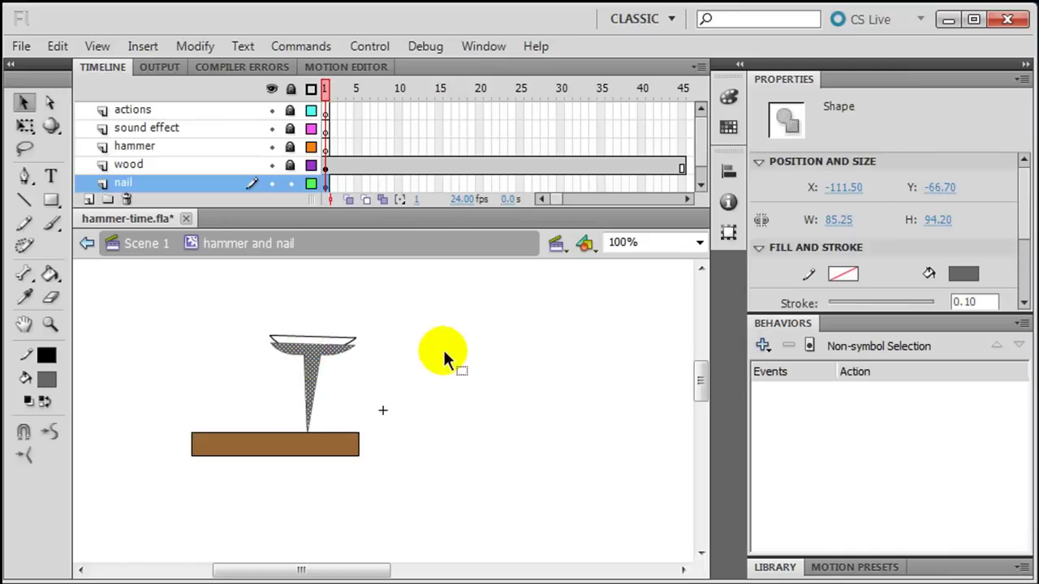
key("Up")
key("Up")
key("Up")
key("Up")
key("Up")
key("Up")
key("Up")
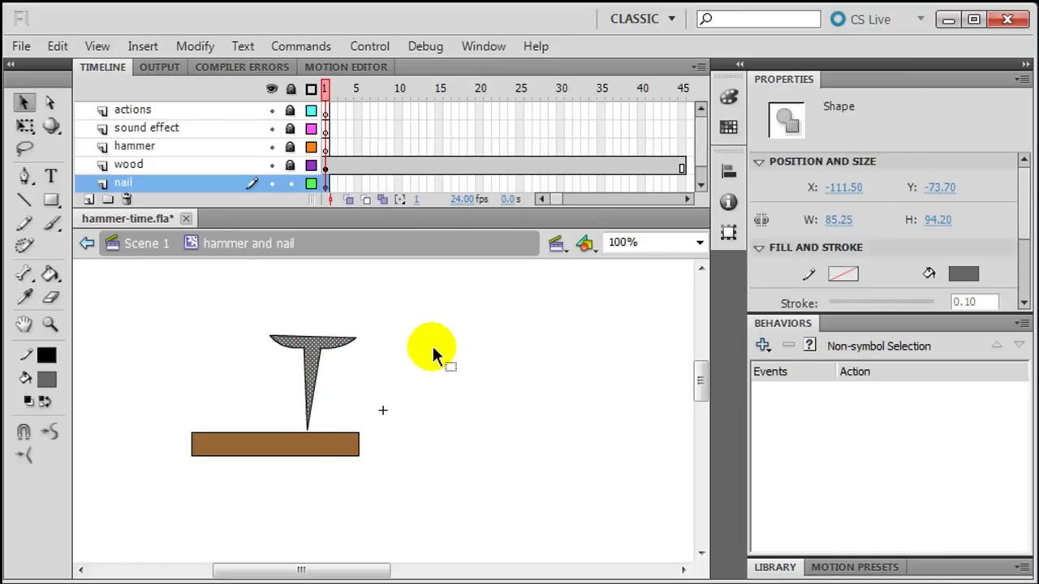
Step: Select the nail's fill and outline together and move them down onto the wood at X -112.50, Y -67.70
double_click(310, 347)
left_click_drag(311, 349, 363, 350)
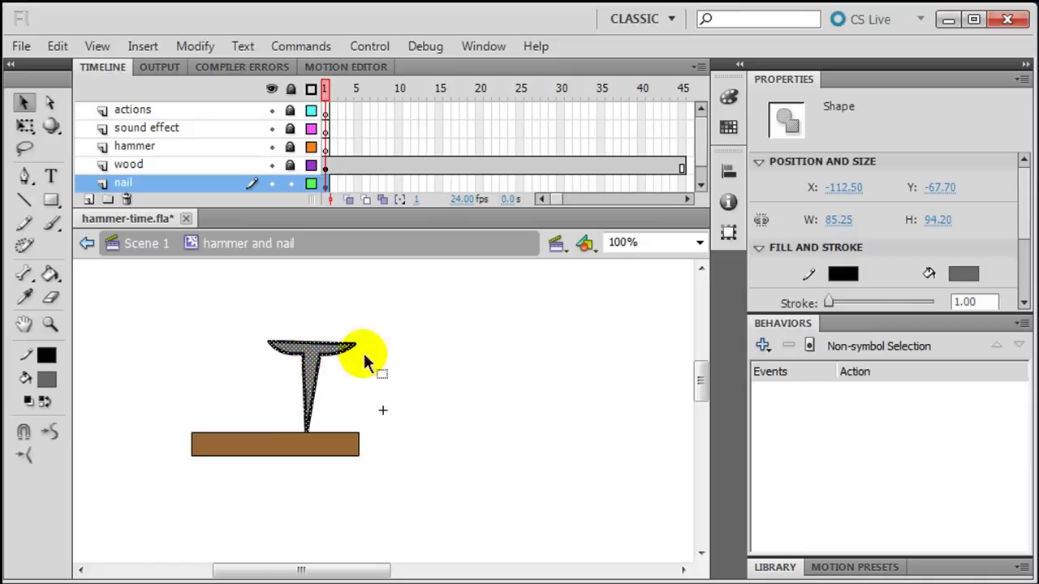
left_click(455, 367)
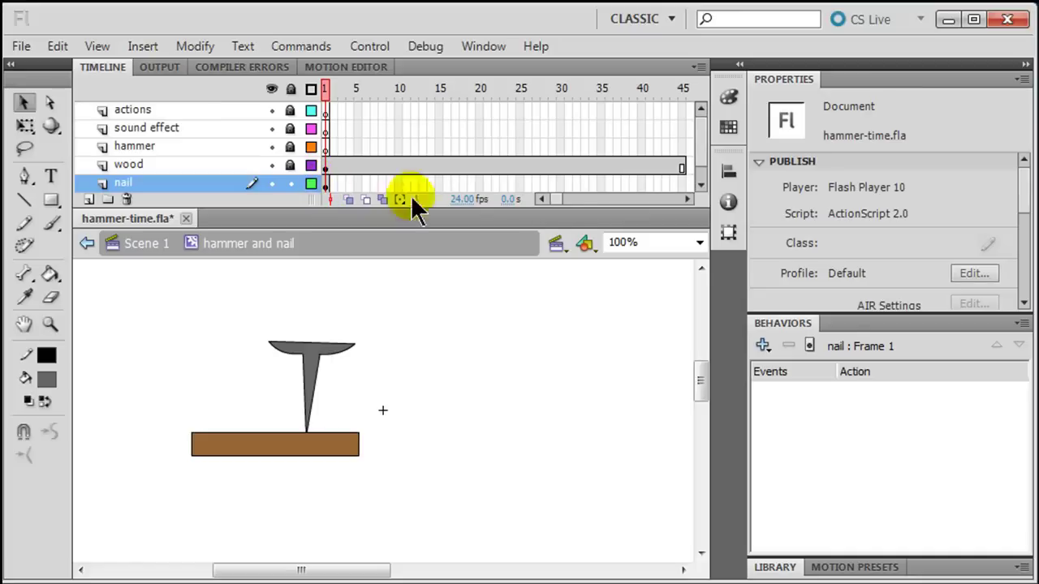
Step: Extend the nail layer's frames to frame 45 and lock the layer
left_click_drag(560, 195, 610, 188)
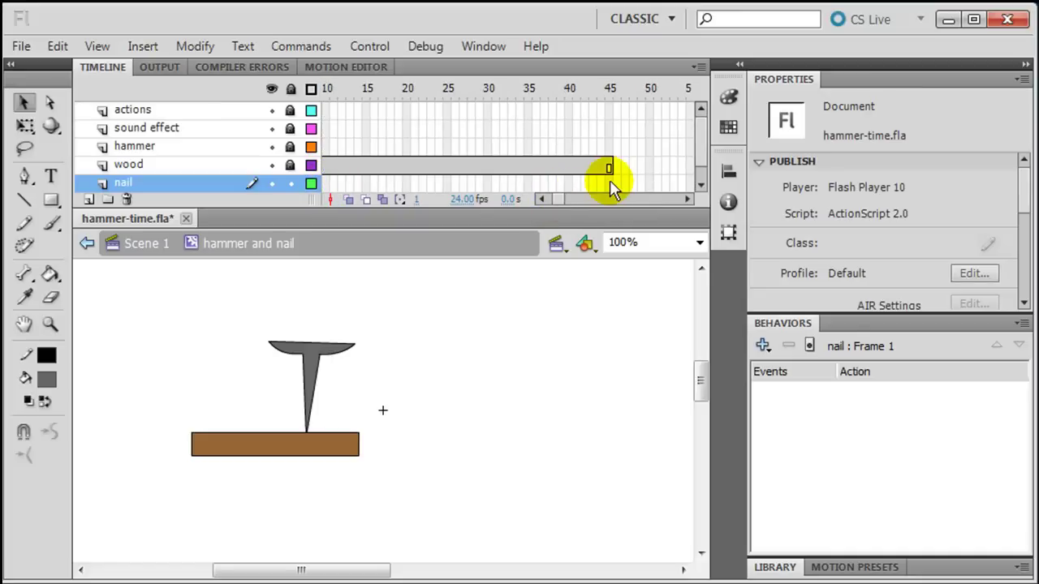
left_click(611, 185)
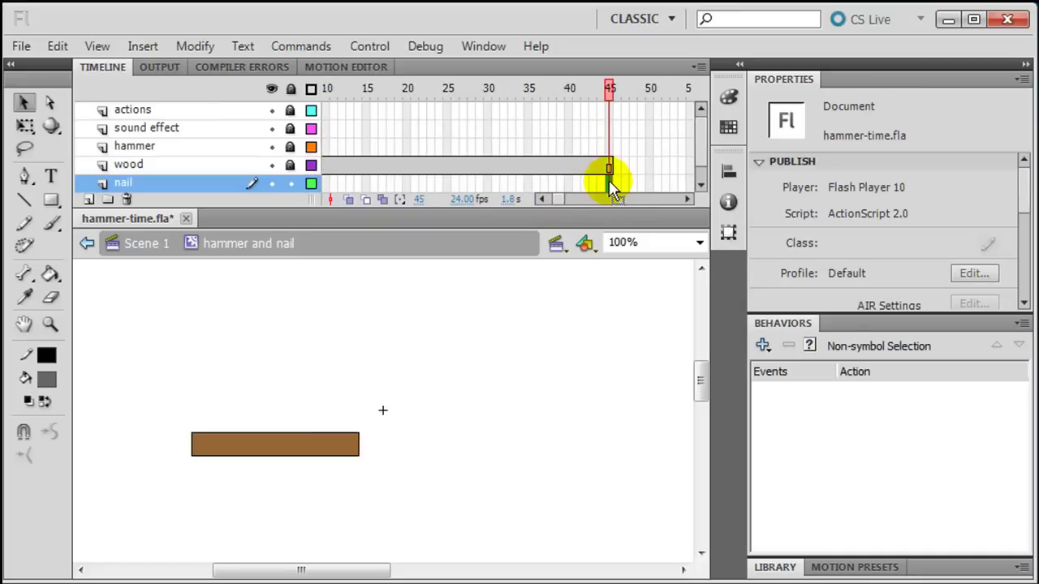
key("F5")
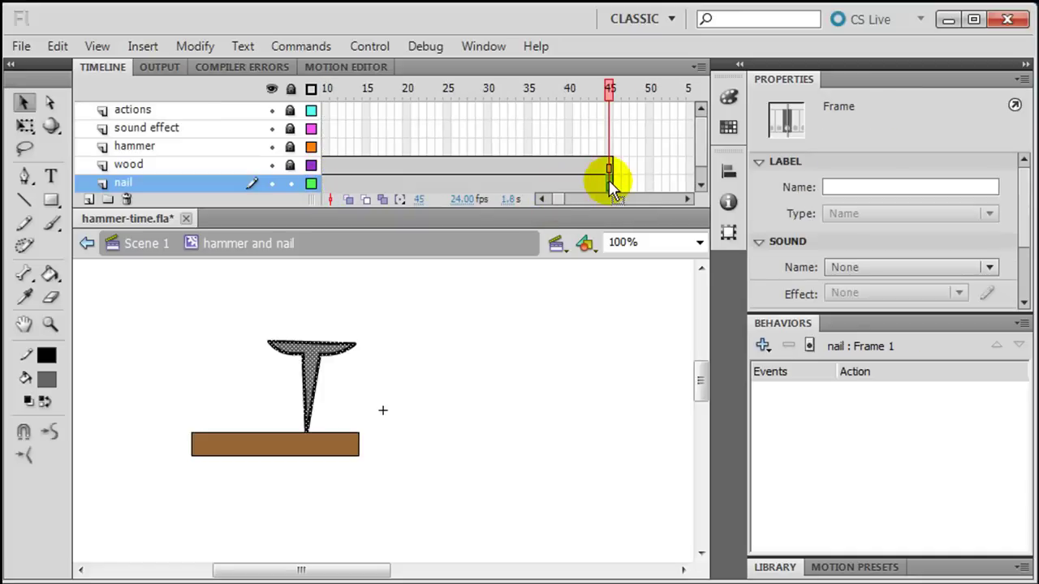
left_click(290, 184)
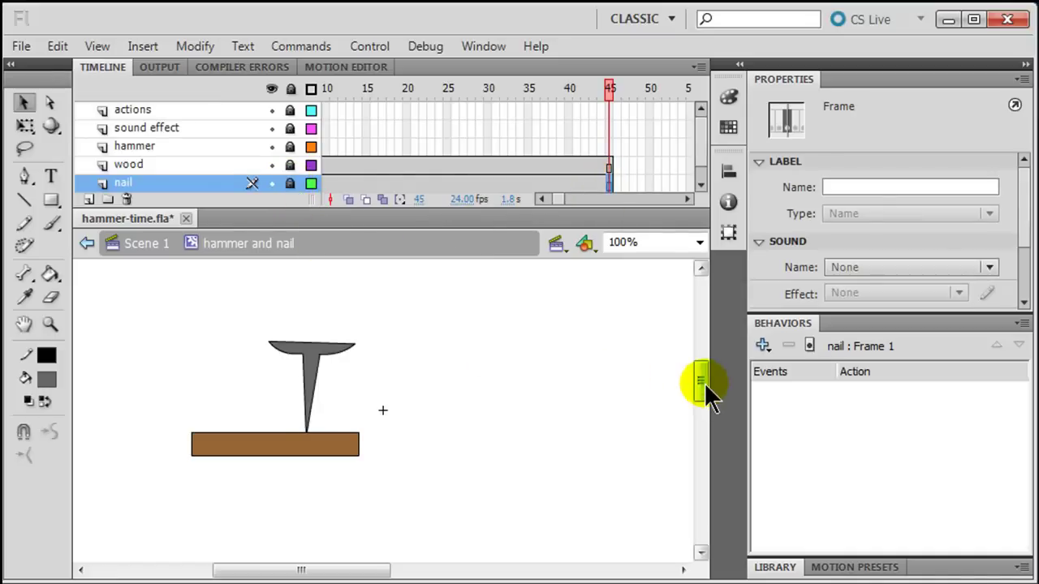
Step: Unlock the hammer layer, make its frame 1 active and choose the Pen tool
scroll(704, 383, "up", 2)
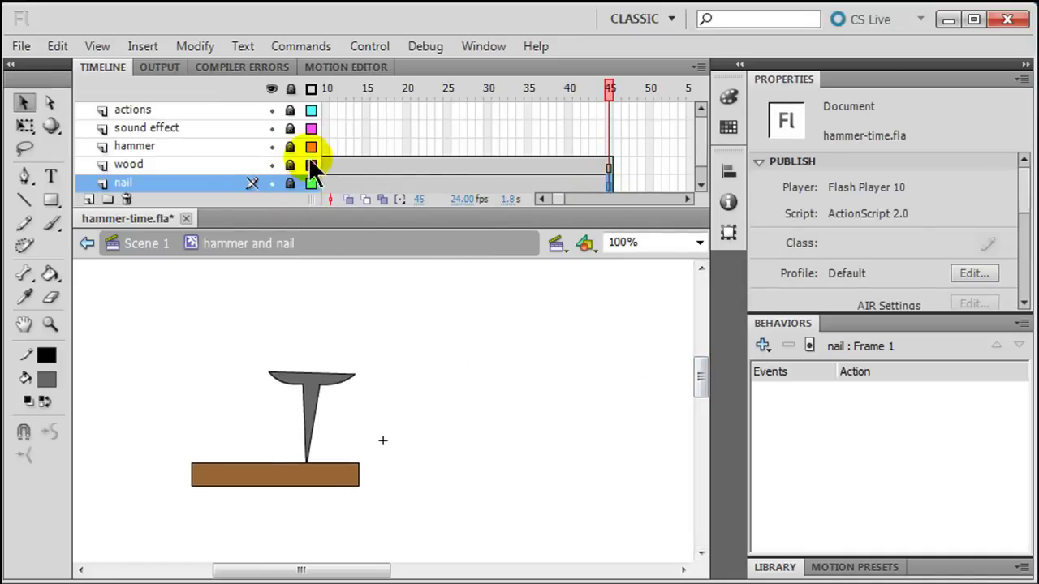
left_click(289, 147)
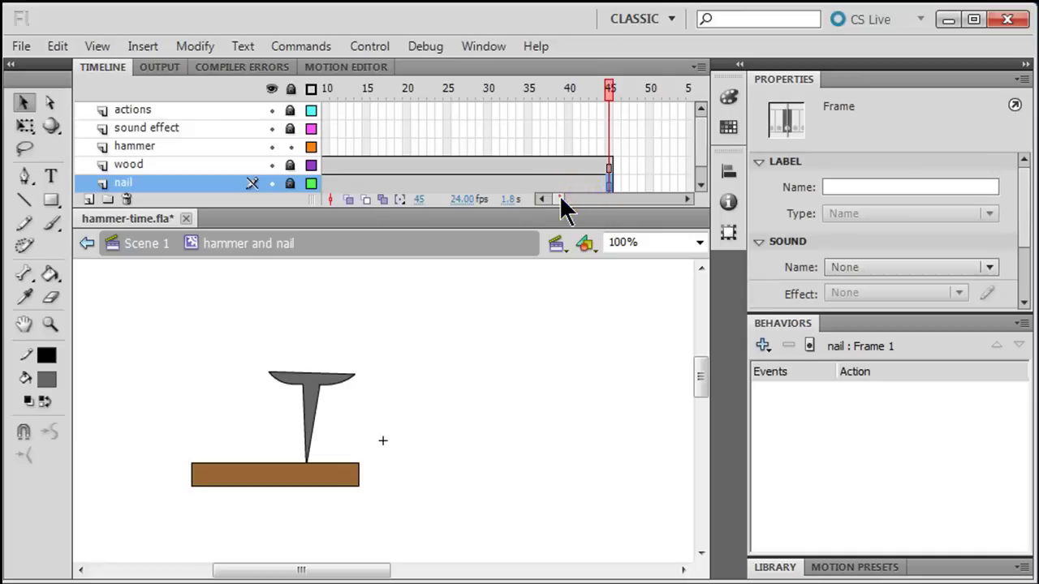
left_click_drag(564, 199, 351, 170)
left_click(326, 146)
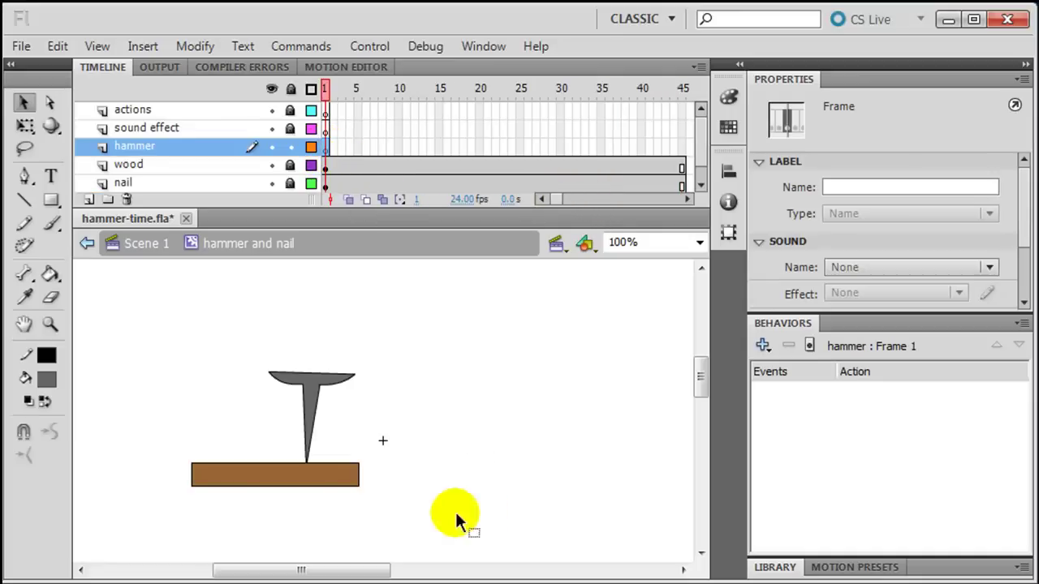
left_click(349, 572)
left_click_drag(349, 572, 367, 572)
left_click_drag(326, 147, 328, 158)
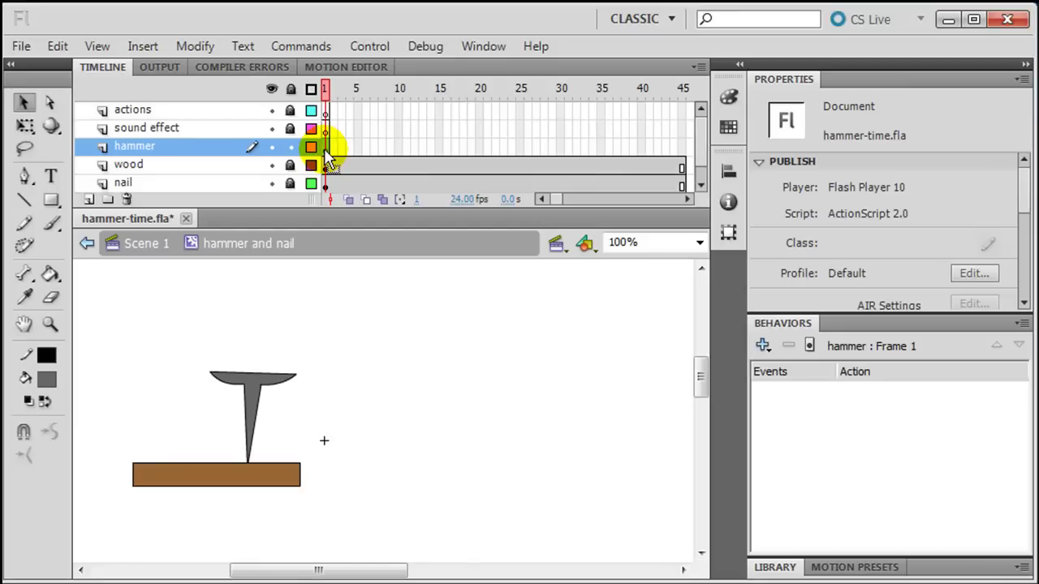
left_click(25, 176)
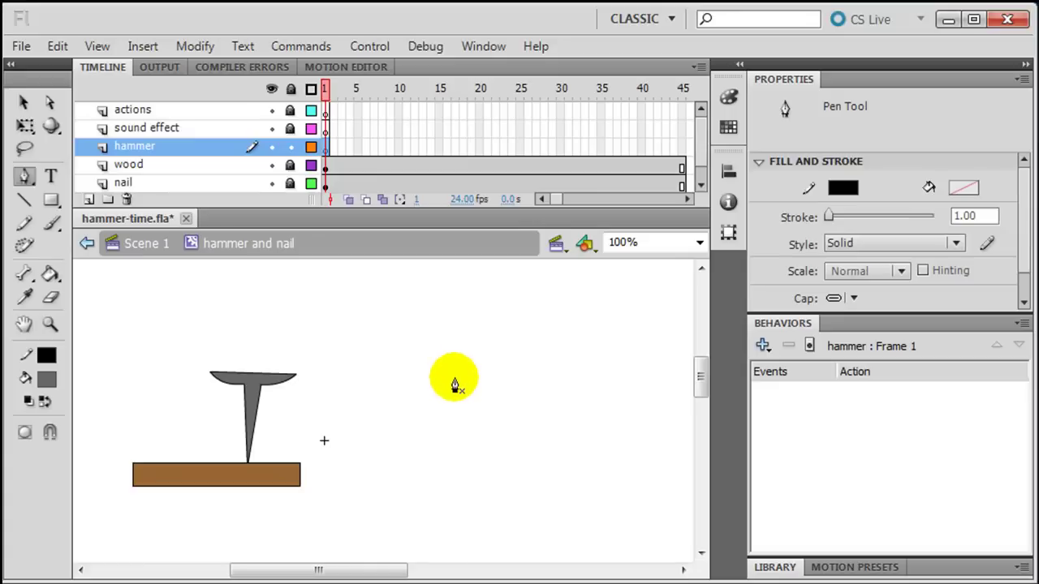
Step: Draw the hammer's diagonal handle with straight Pen segments beside the nail, leaving its upper end open for the head
left_click(453, 375)
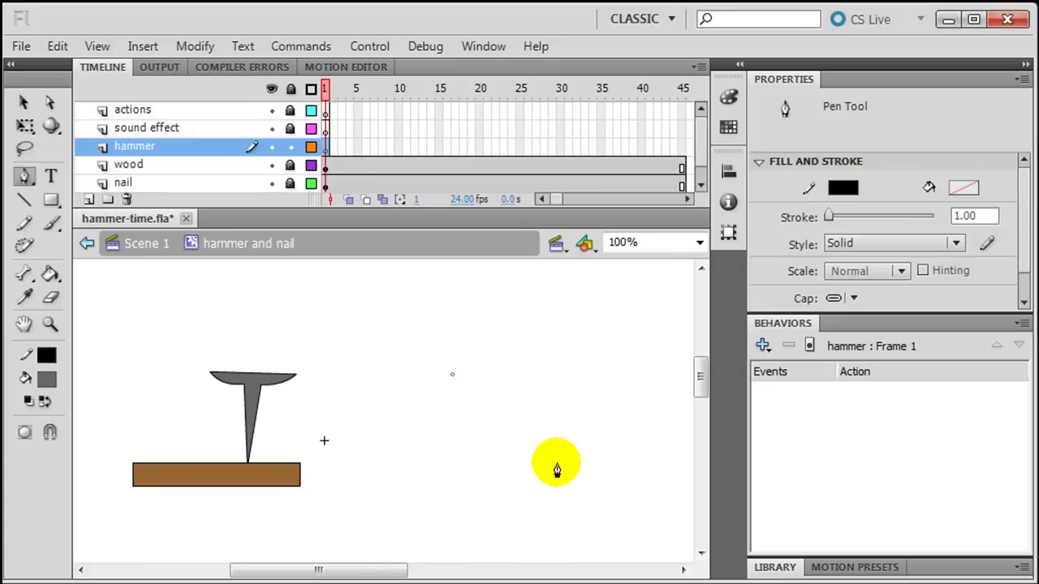
left_click(557, 463)
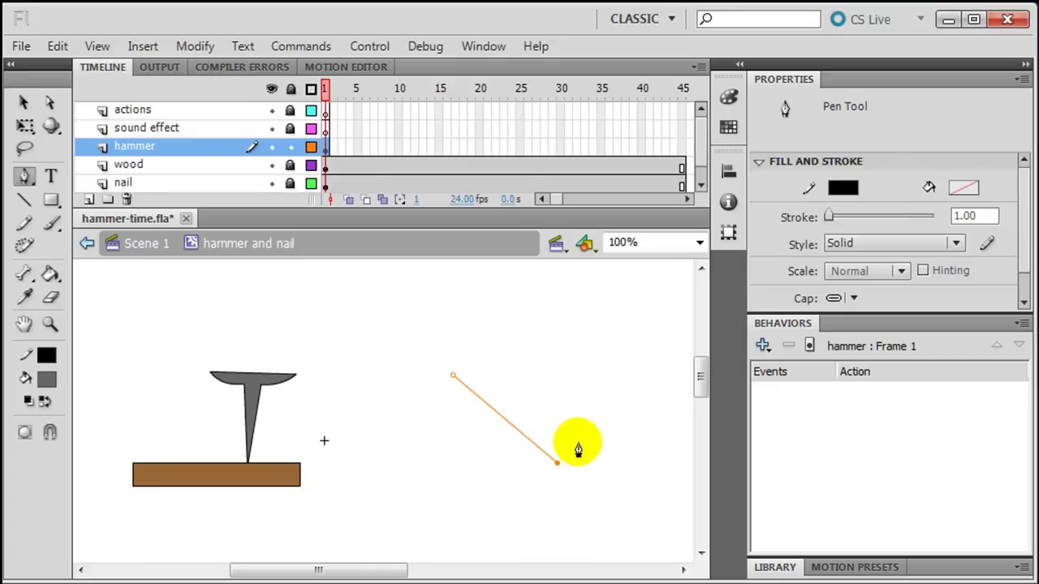
left_click(577, 444)
left_click(477, 356)
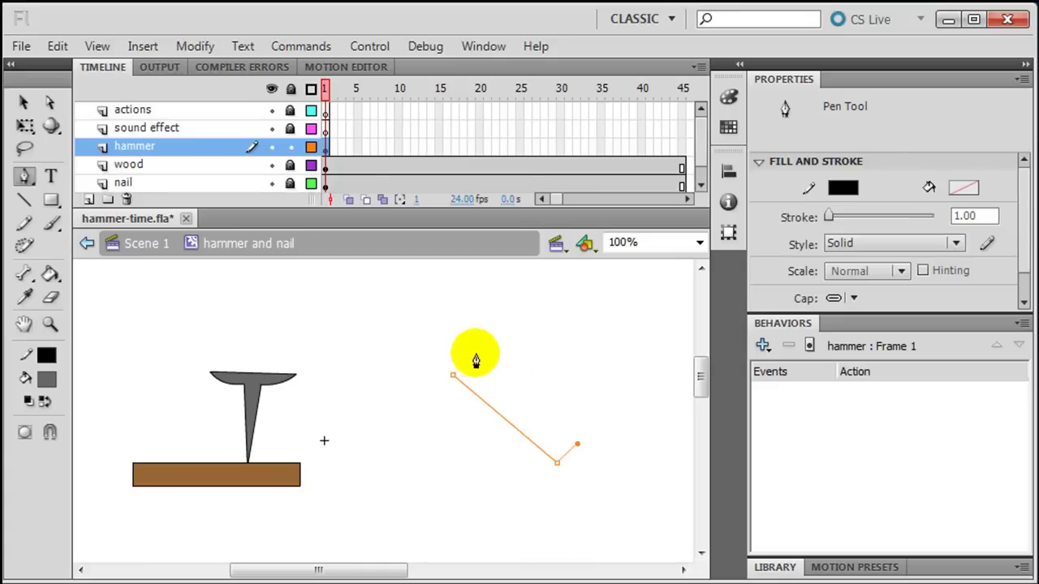
left_click(477, 356)
Step: Continue the path with the curved, pointed claw and the straight-sided striking head, closing it at the handle's starting point
left_click_drag(476, 355, 565, 331)
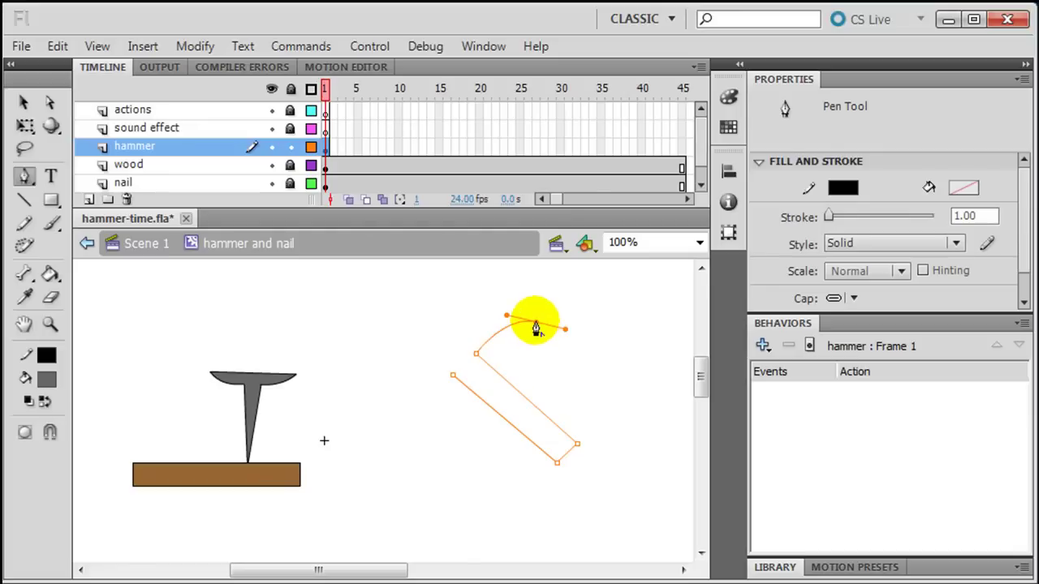
left_click(536, 324)
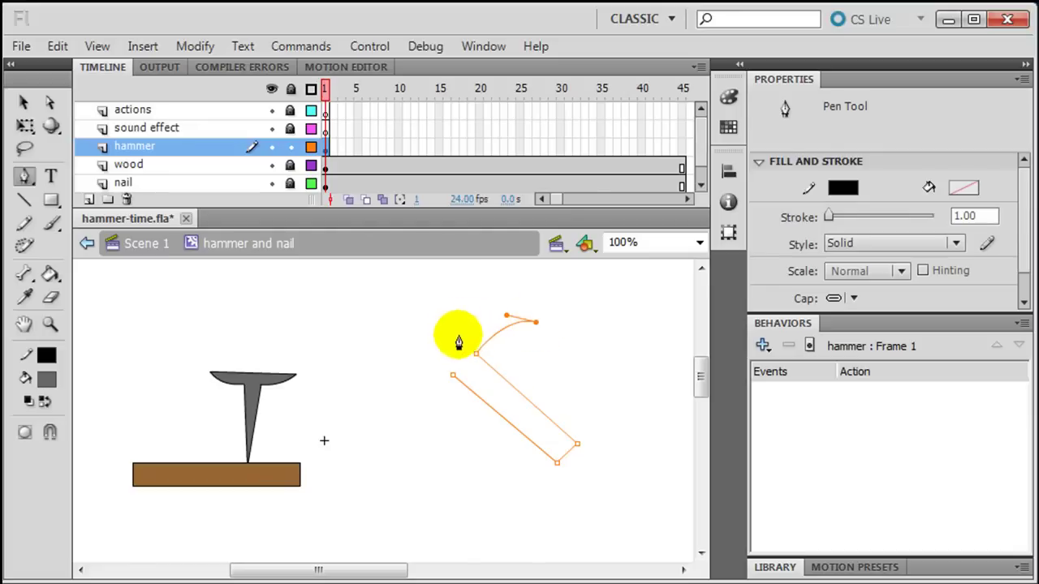
left_click_drag(453, 333, 423, 376)
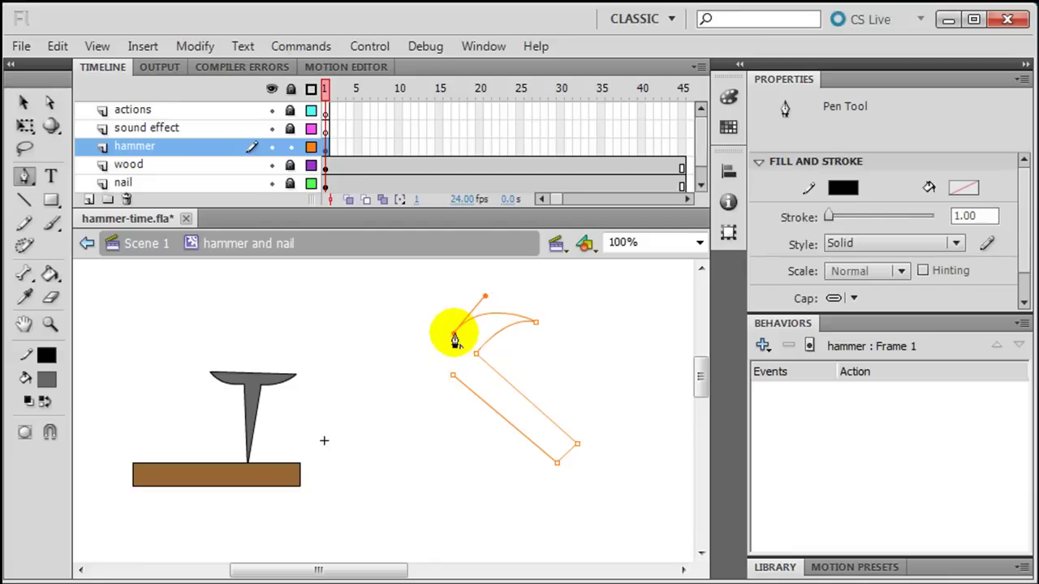
left_click(394, 387)
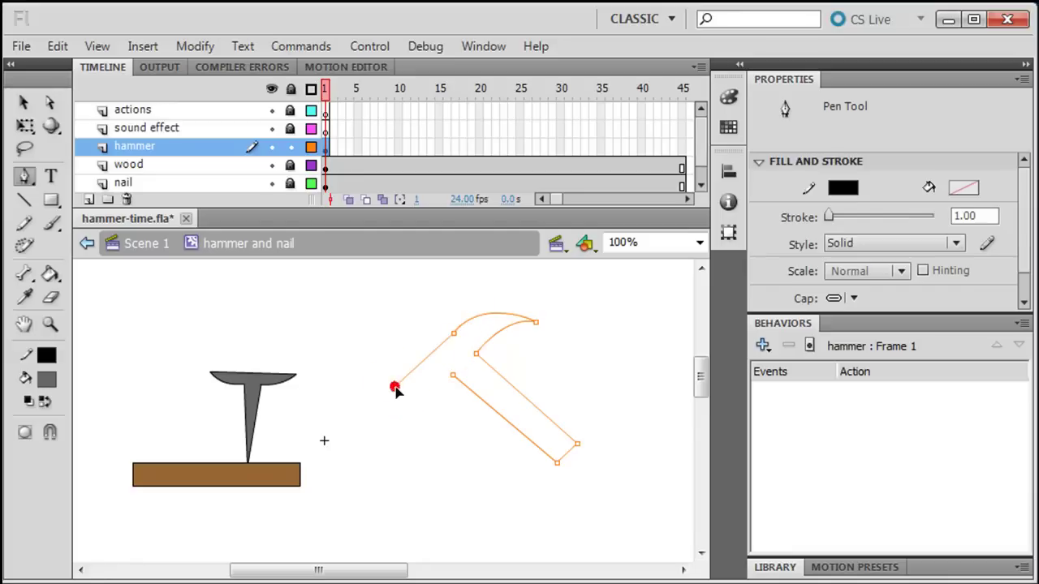
left_click(414, 410)
left_click(454, 378)
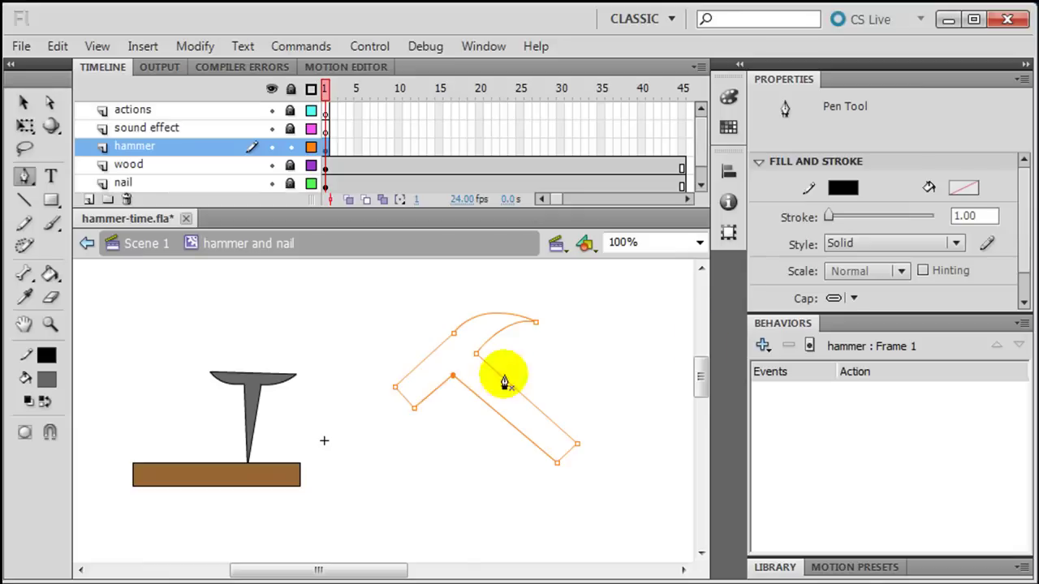
Step: Reshape the hammer's outline by bending the head's edges into a narrowed neck and adjusting the corner where claw meets handle
left_click(27, 108)
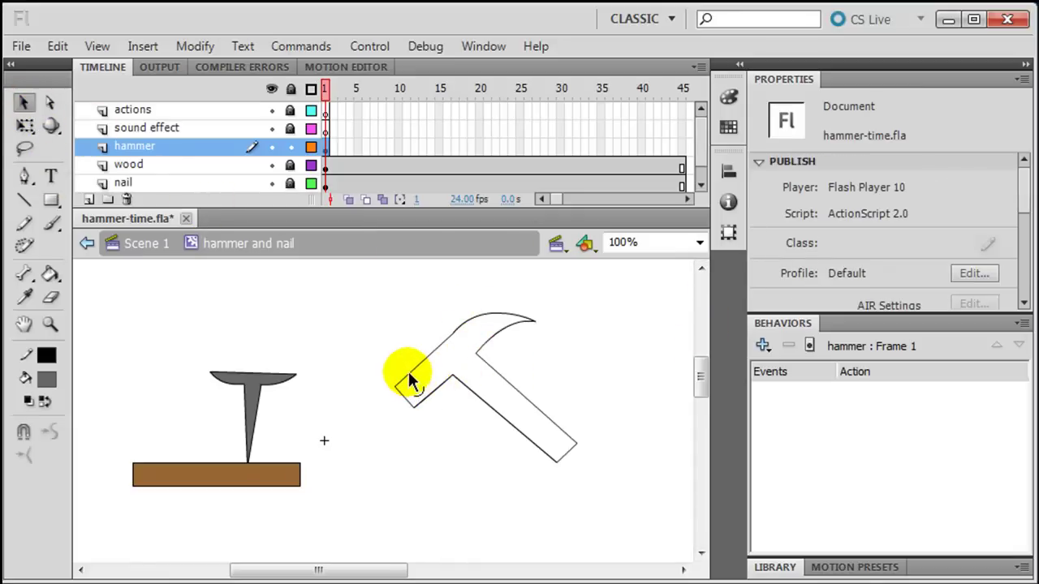
left_click(409, 375)
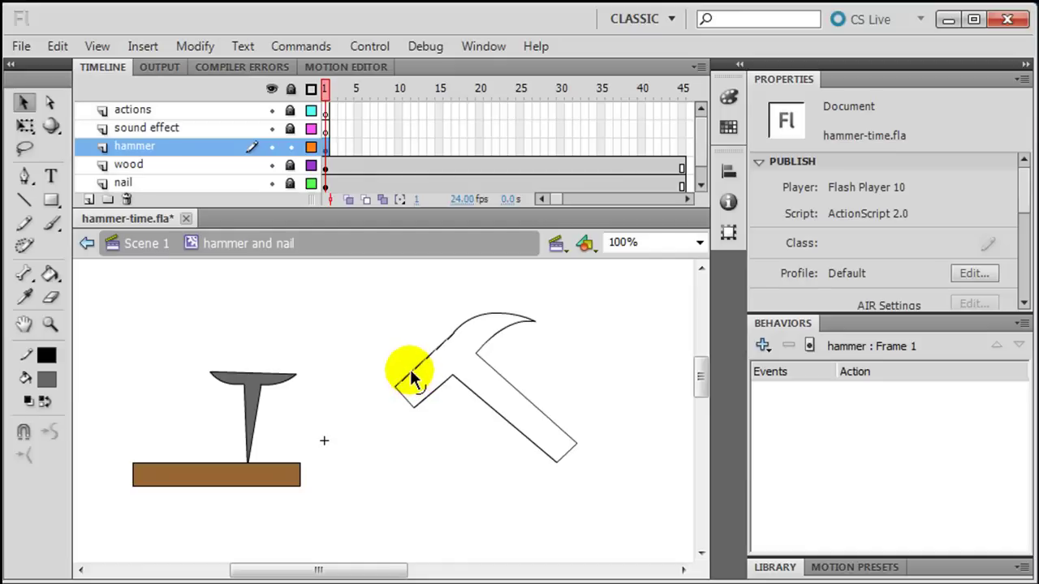
left_click(410, 364)
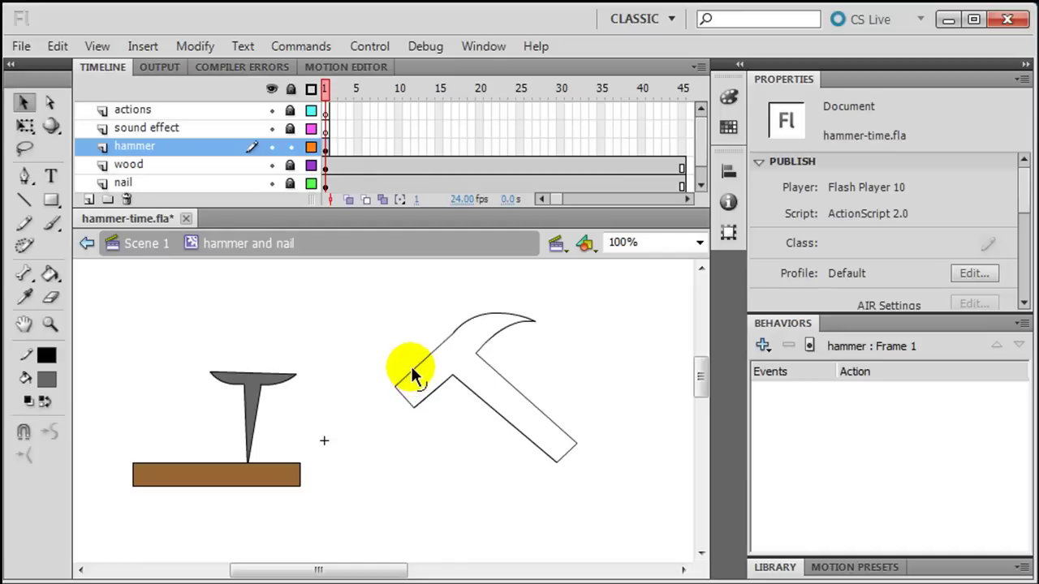
left_click(414, 376)
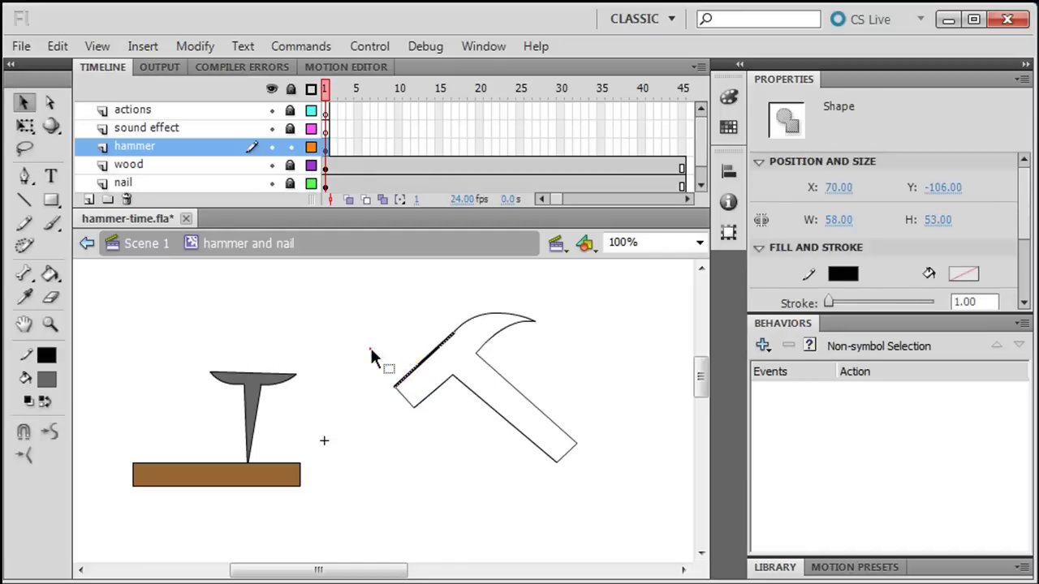
left_click(375, 354)
left_click_drag(410, 371, 415, 377)
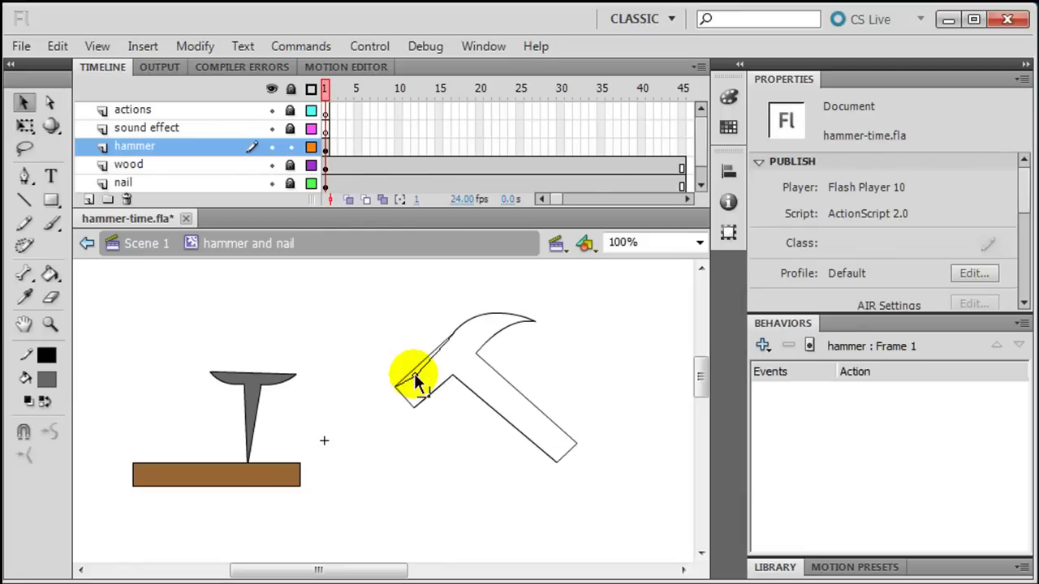
mouse_move(414, 378)
left_mouse_down()
mouse_move(451, 414)
mouse_move(398, 390)
mouse_move(473, 327)
mouse_move(471, 359)
left_mouse_up()
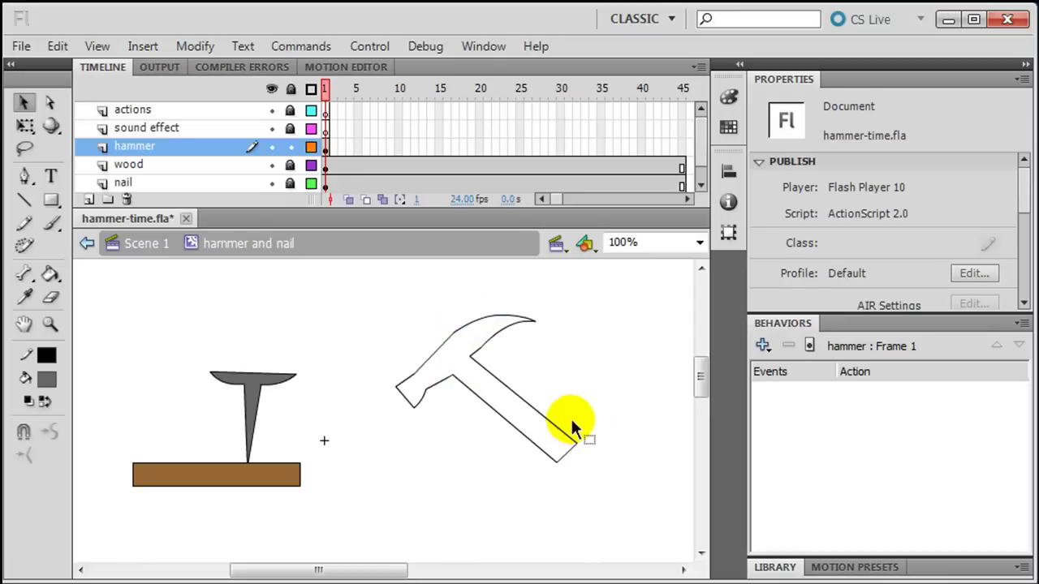
Step: Draw a line across the handle to mark off a grip at its lower end and fill the grip with brown #996600
left_click(24, 200)
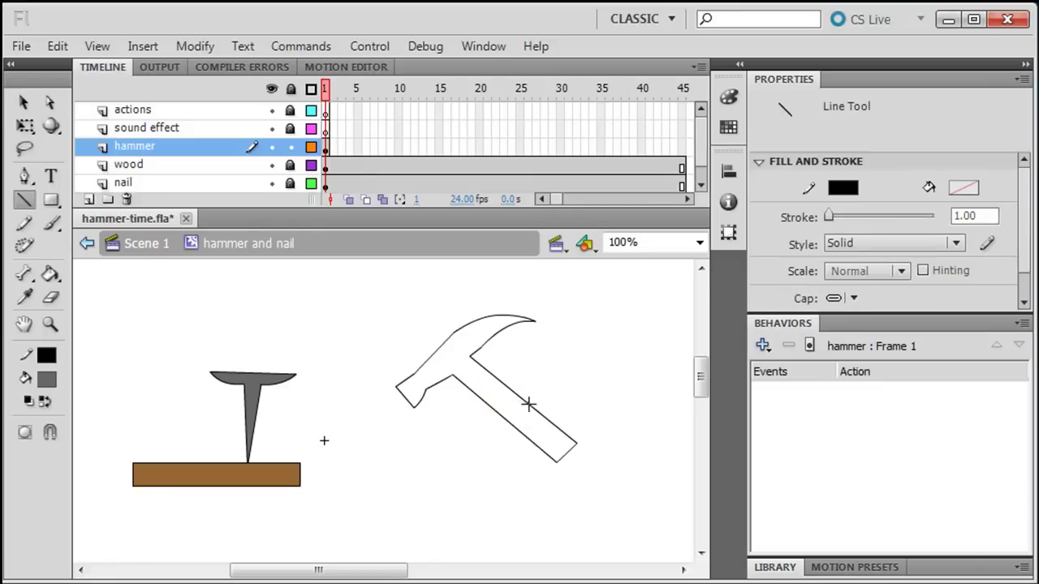
left_click_drag(530, 403, 511, 422)
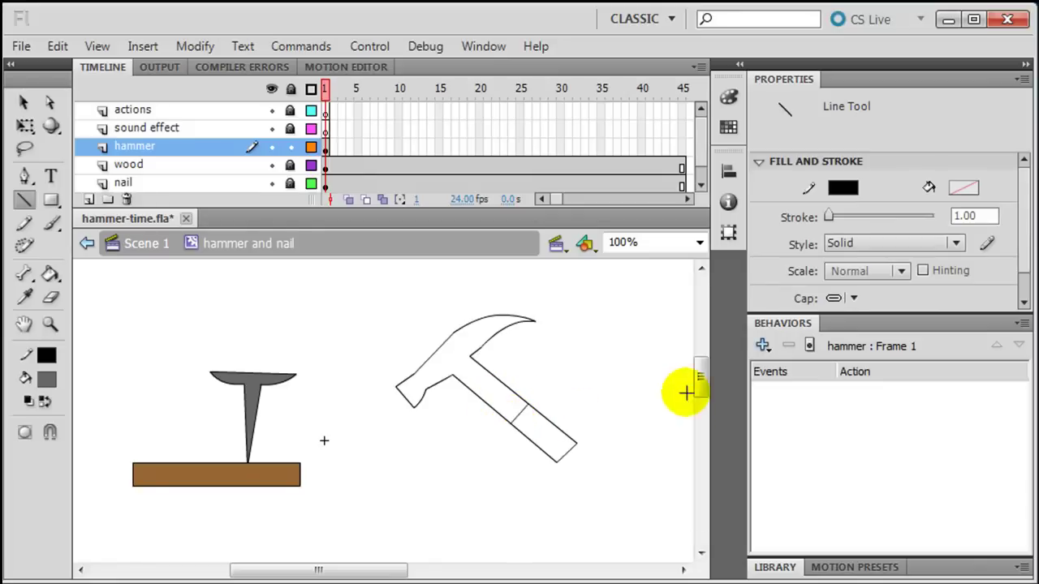
left_click(47, 276)
left_click(46, 379)
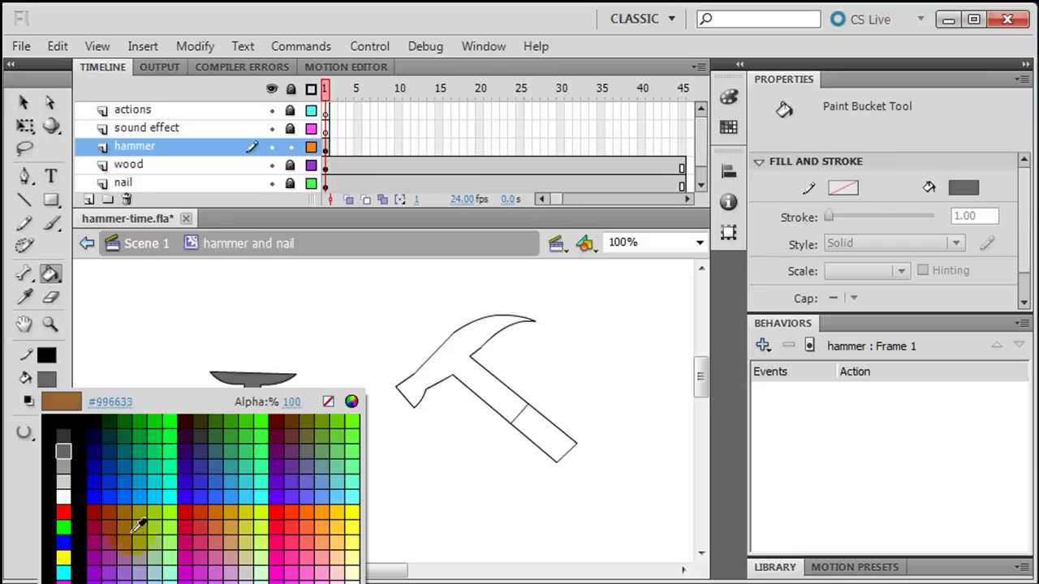
left_click(118, 509)
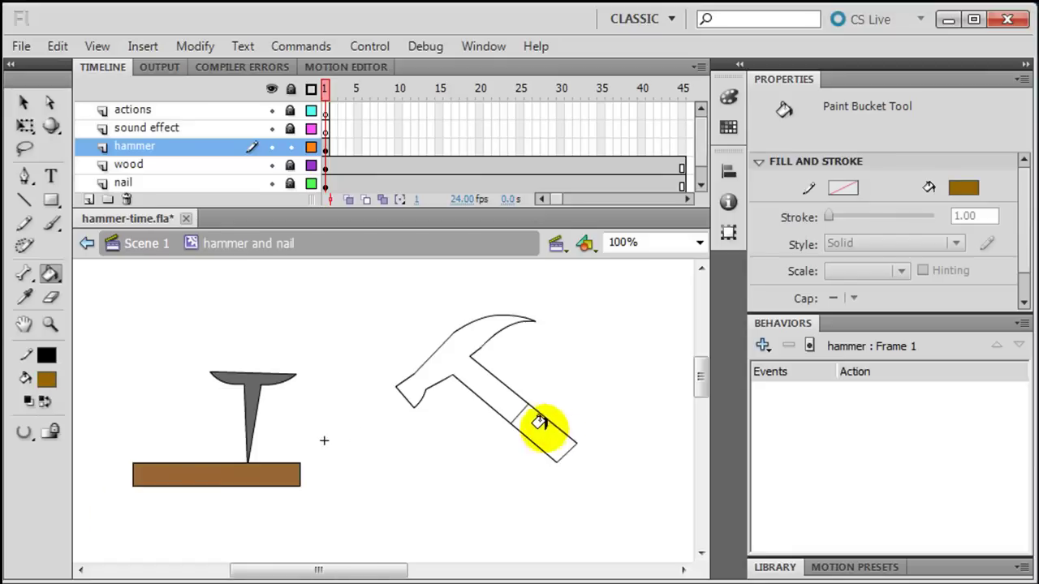
left_click(540, 422)
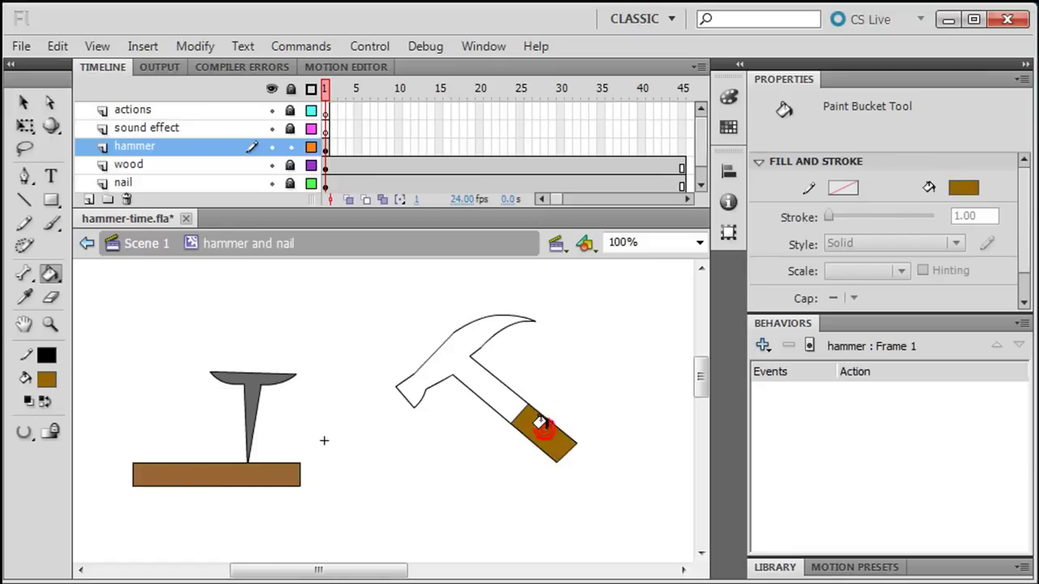
Step: Fill the hammer's head and the upper part of its handle with light grey
left_click(47, 379)
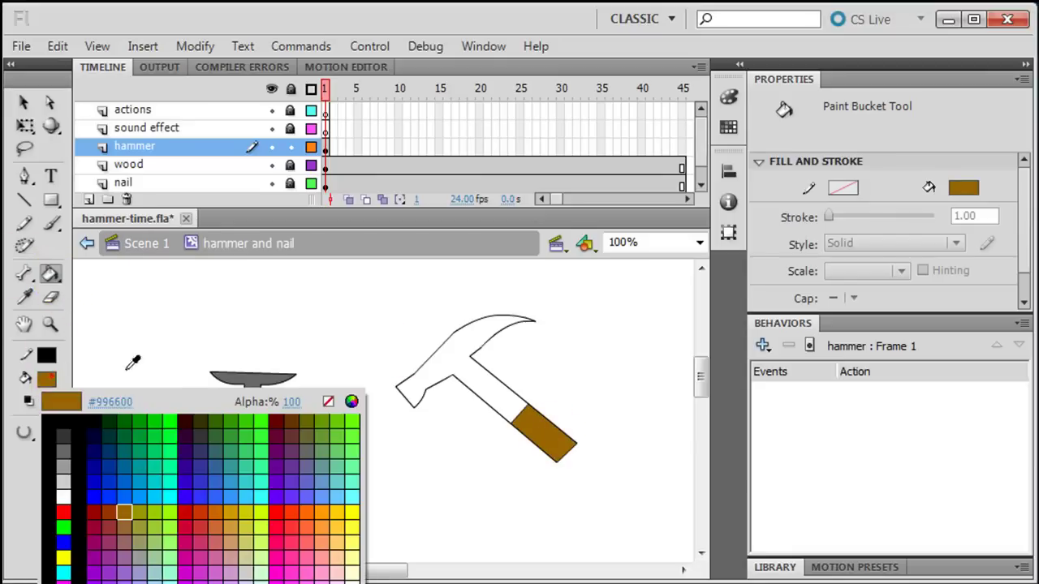
left_click(71, 473)
left_click(448, 351)
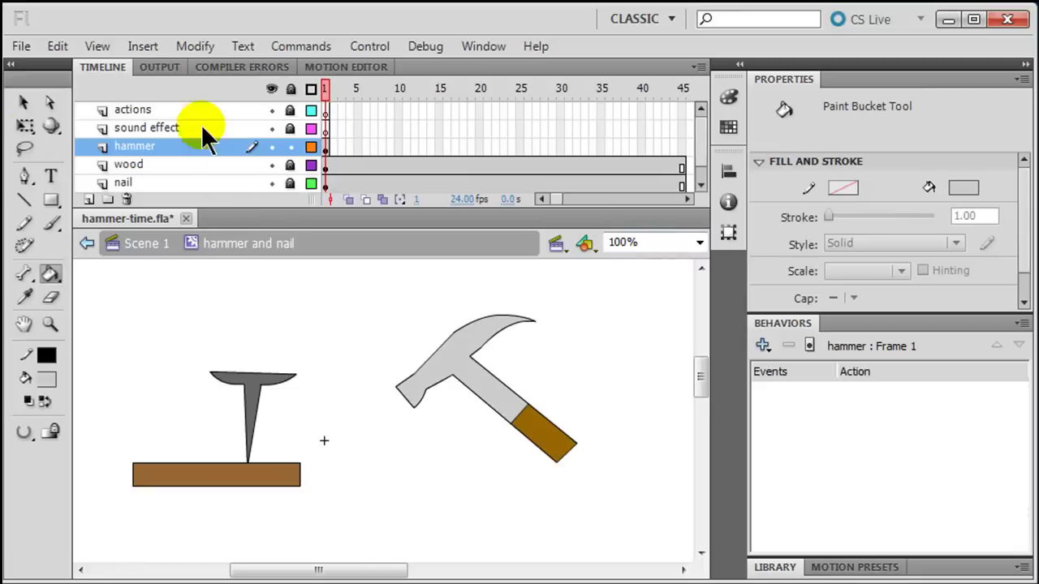
Step: Using Free Transform at 50% zoom, enlarge the whole hammer to 290.90 by 249.70 and place it above the nail at X -66.95, Y -293.65
left_click(26, 126)
left_click(656, 243)
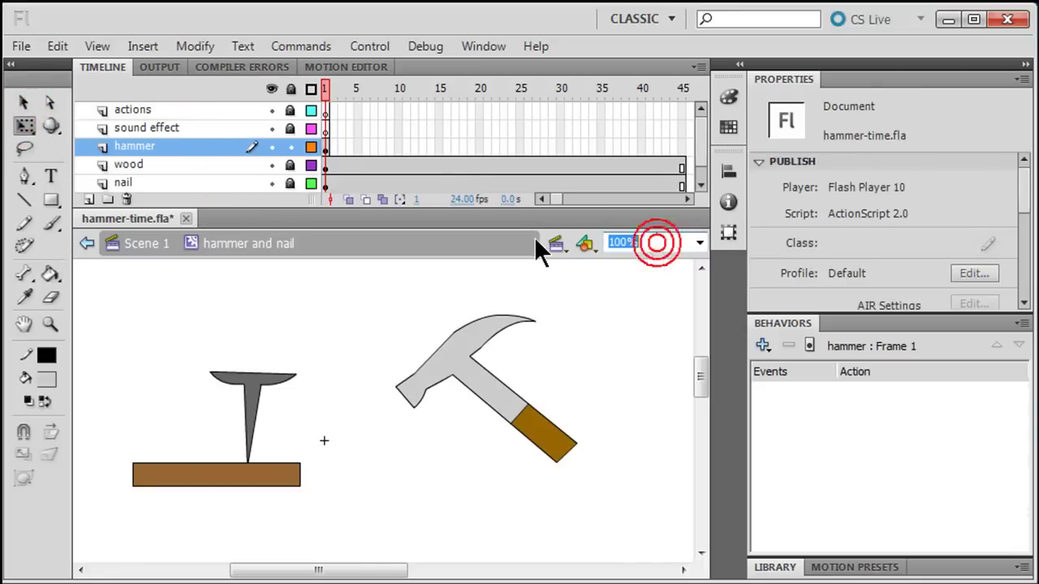
type("50")
key("Return")
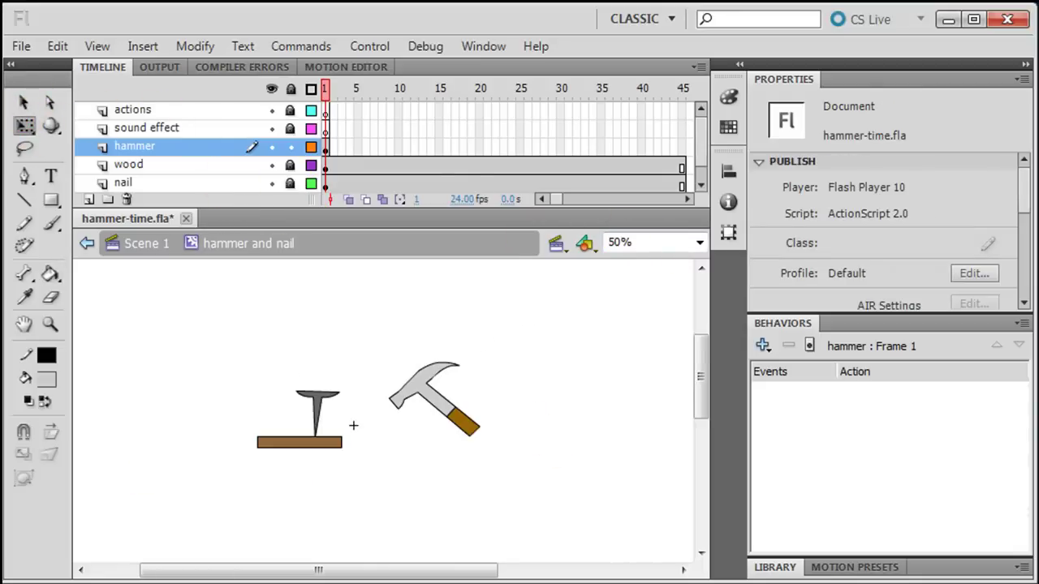
left_click_drag(374, 331, 423, 376)
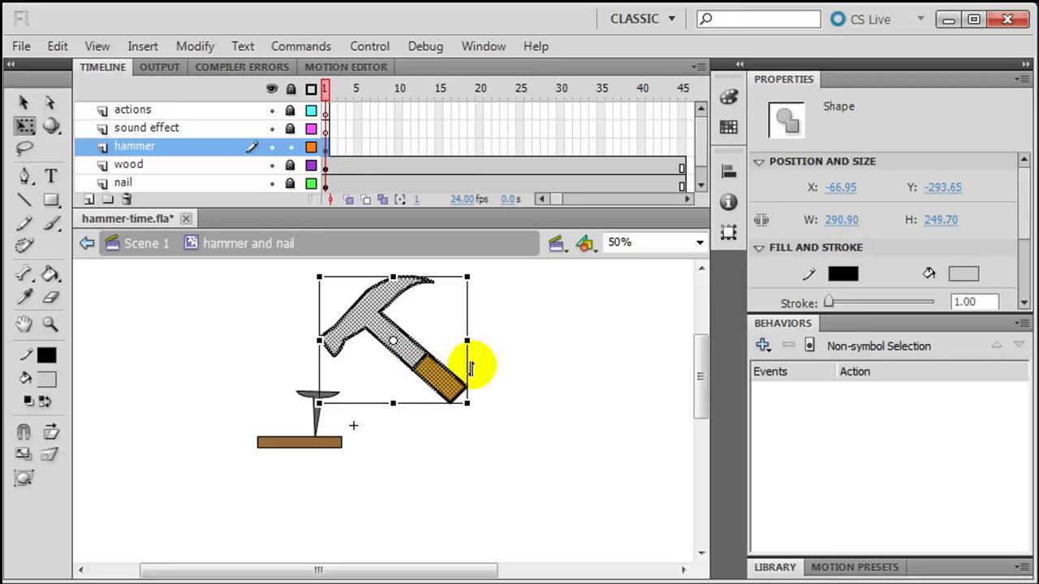
scroll(702, 371, "up", 2)
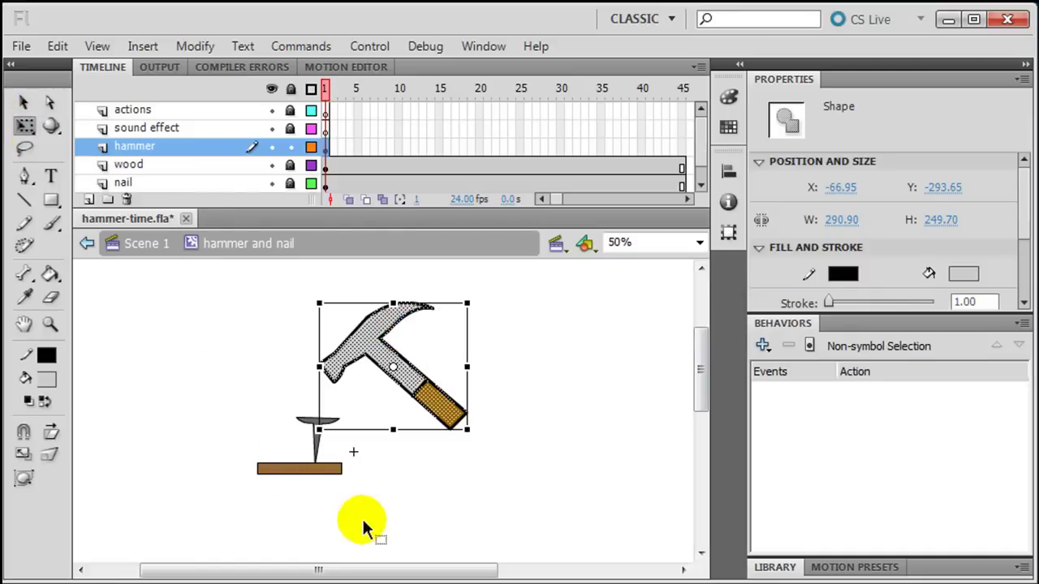
Step: Move the hammer's transformation point to the end of its grip and rotate the hammer counterclockwise until the handle is nearly horizontal
left_click(392, 370)
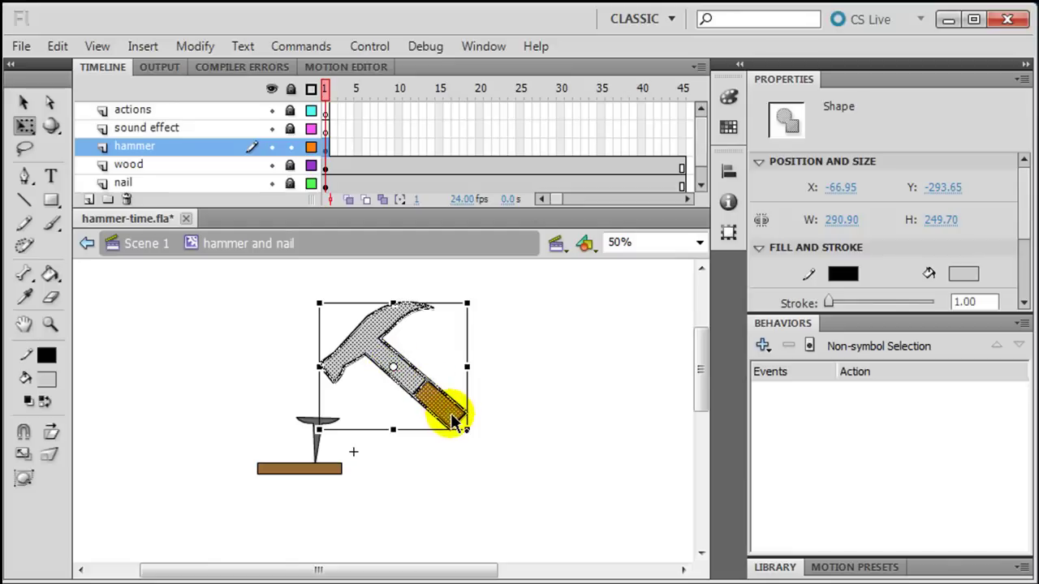
left_click_drag(451, 416, 451, 416)
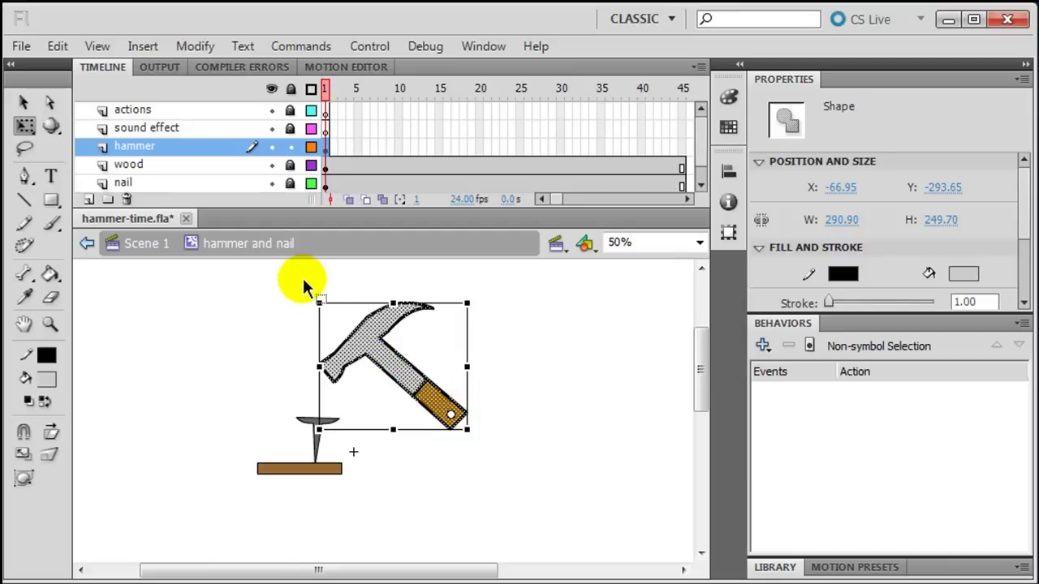
left_click_drag(318, 291, 255, 417)
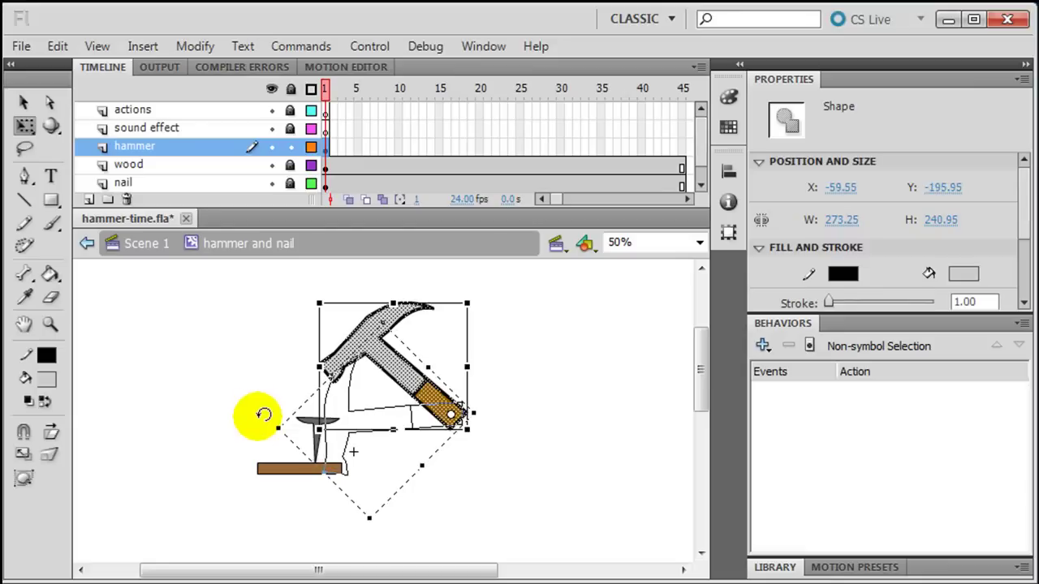
Step: Move the hammer so its striking face rests on the nail head, and rotate it back up around the grip into a raised position
left_click_drag(413, 422, 398, 365)
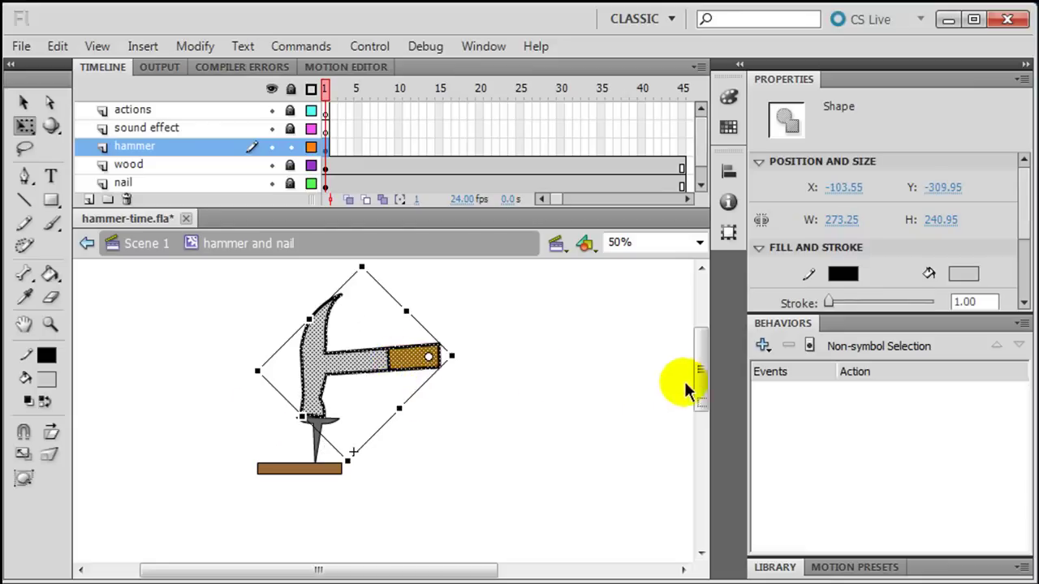
left_click_drag(698, 385, 695, 365)
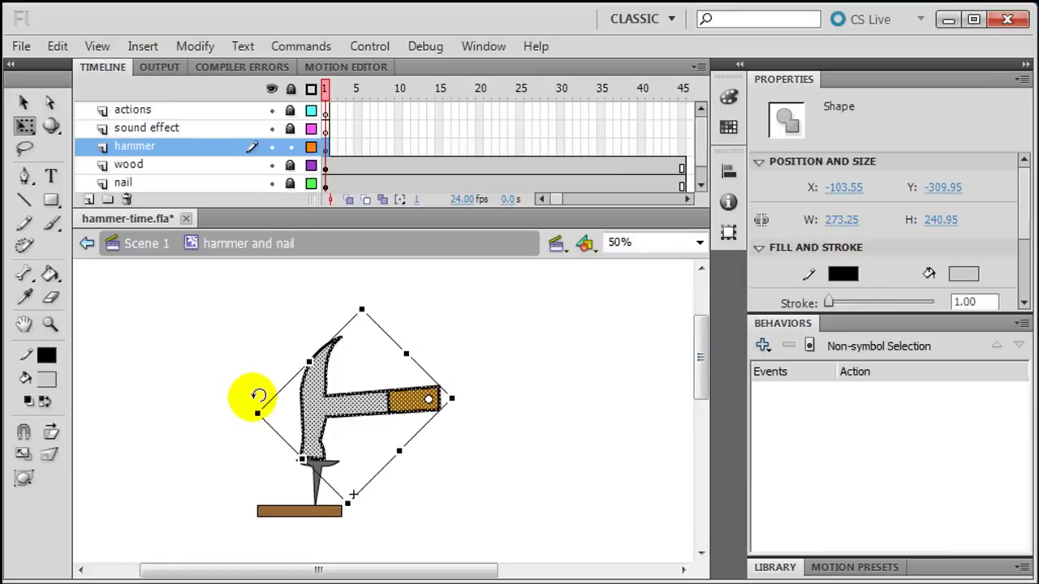
left_click_drag(257, 396, 255, 396)
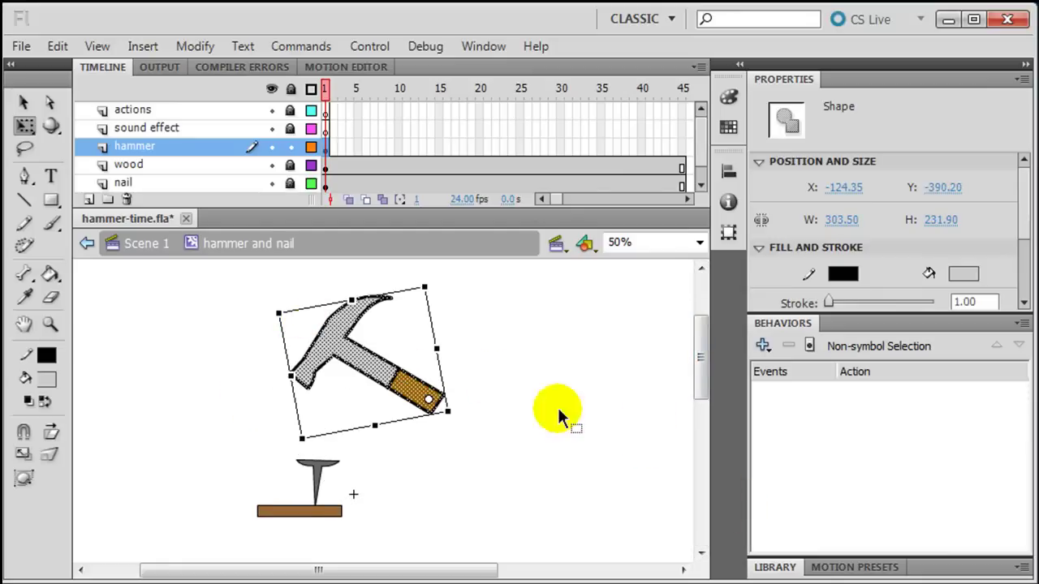
Step: Test the hammer's swing by rotating it down past the nail and back up to the raised position, and deselect it
left_click_drag(276, 300, 267, 471)
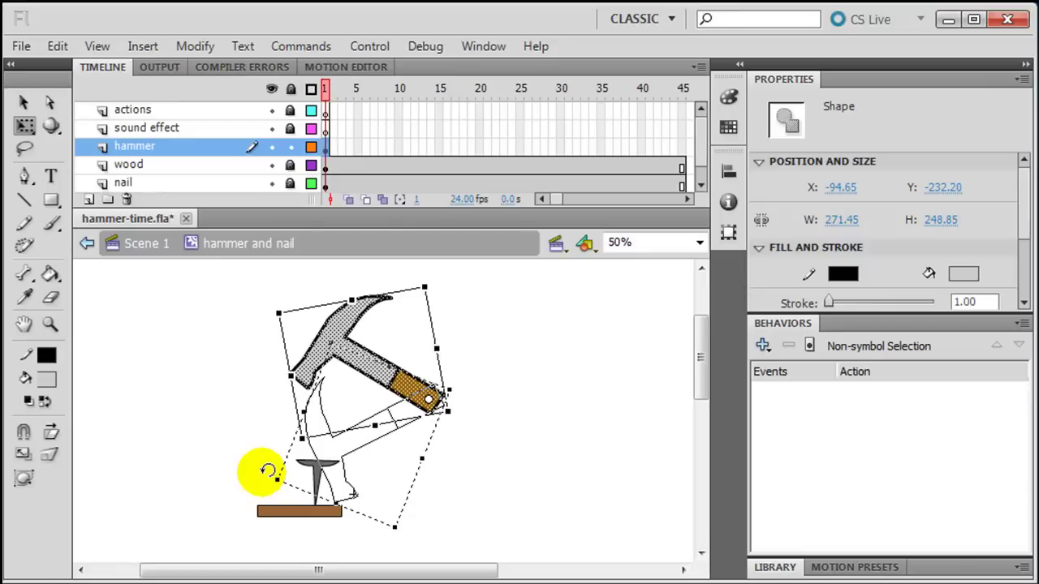
left_click_drag(268, 470, 323, 321)
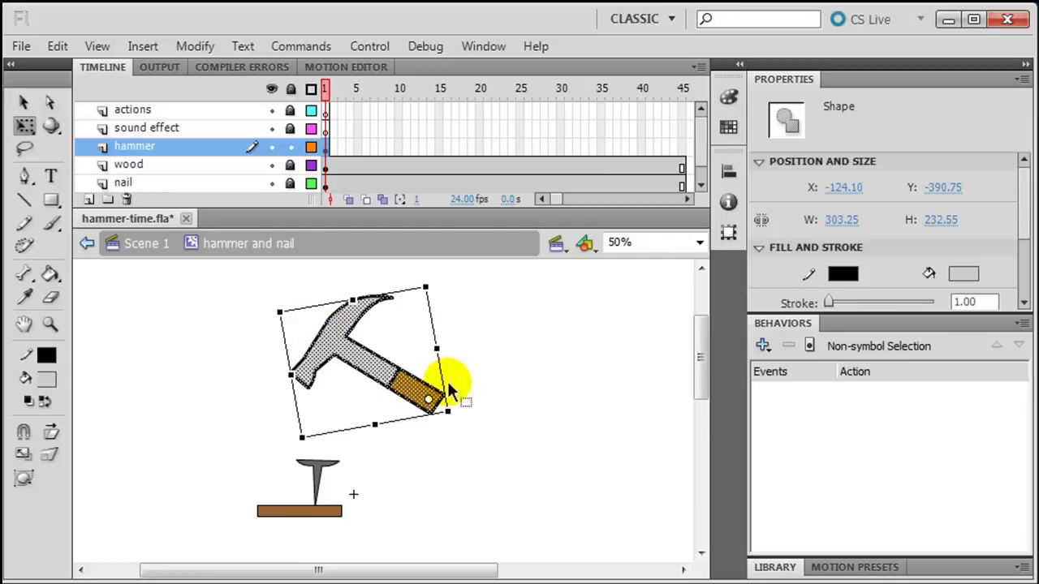
left_click(517, 418)
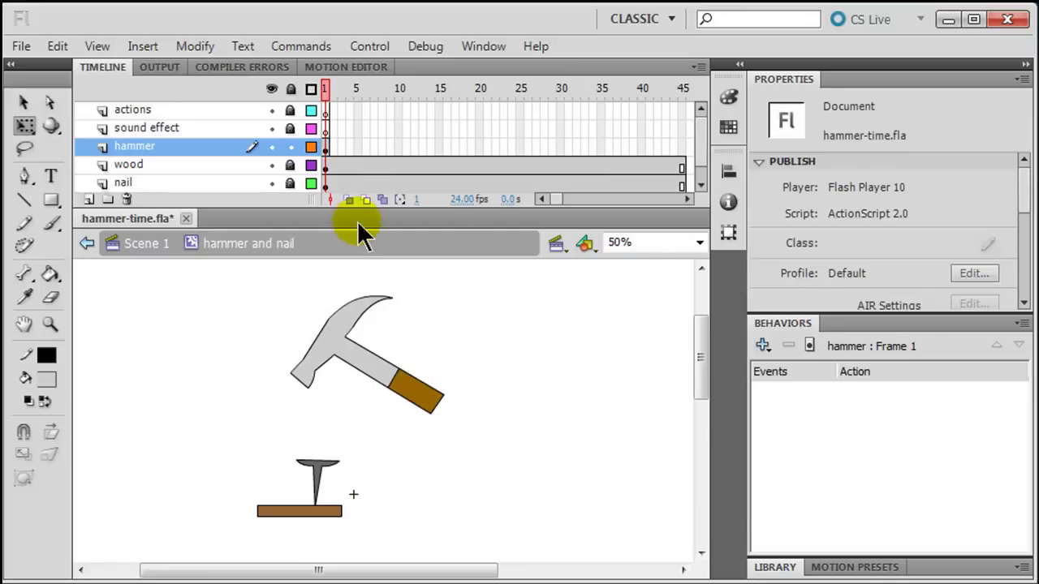
Step: Create a motion tween on the hammer layer spanning frames 1 to 45, and leave only the sound effect layer unlocked
right_click(326, 152)
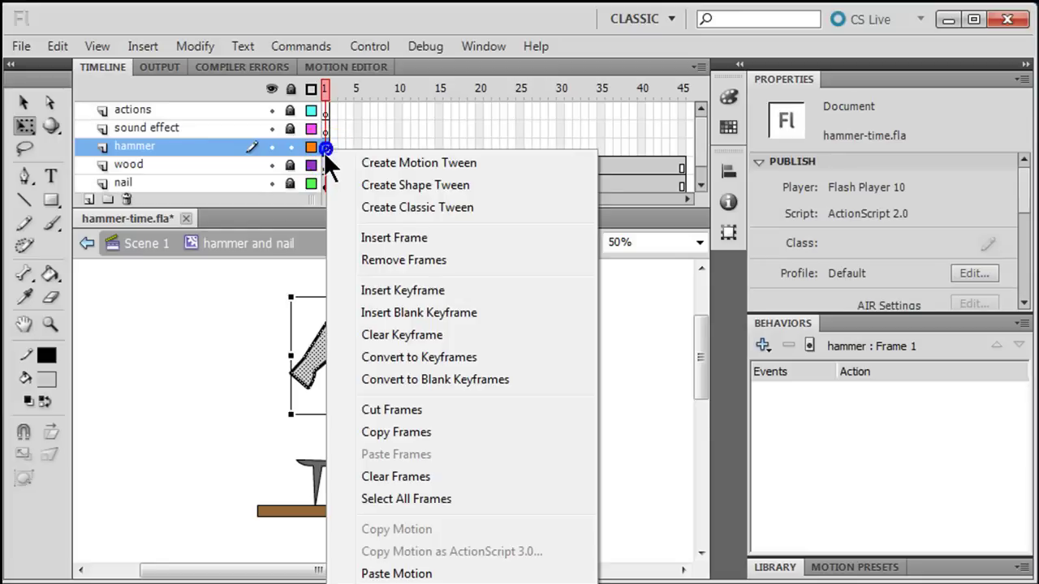
left_click(398, 162)
left_click_drag(513, 146, 683, 161)
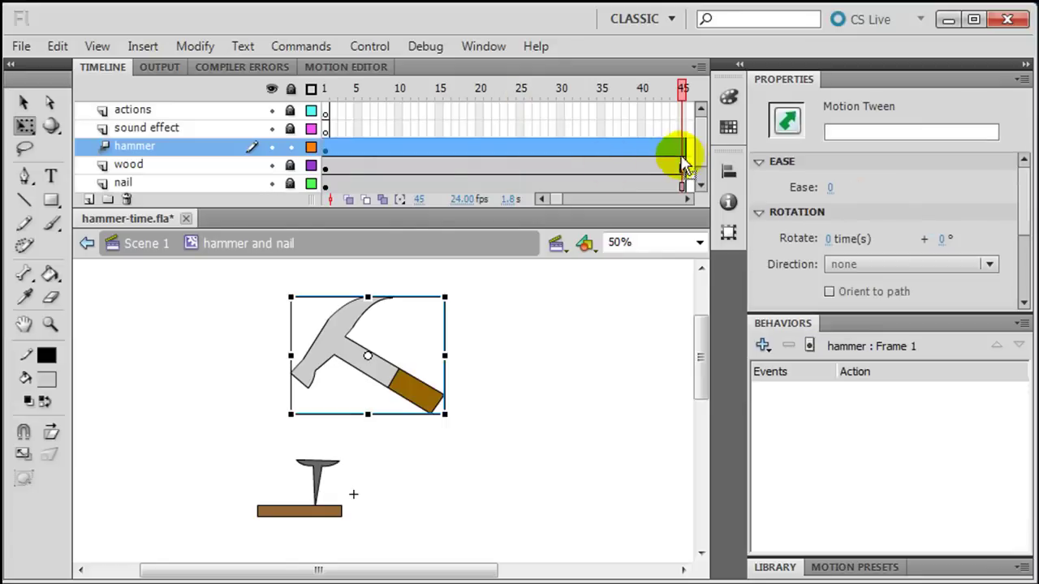
left_click(325, 153)
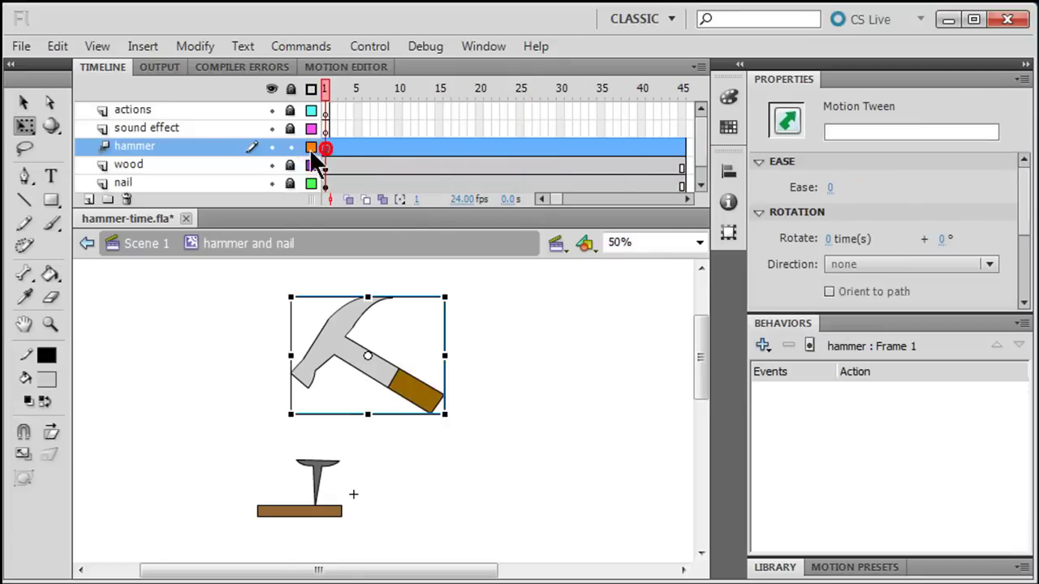
left_click(290, 146)
left_click(289, 128)
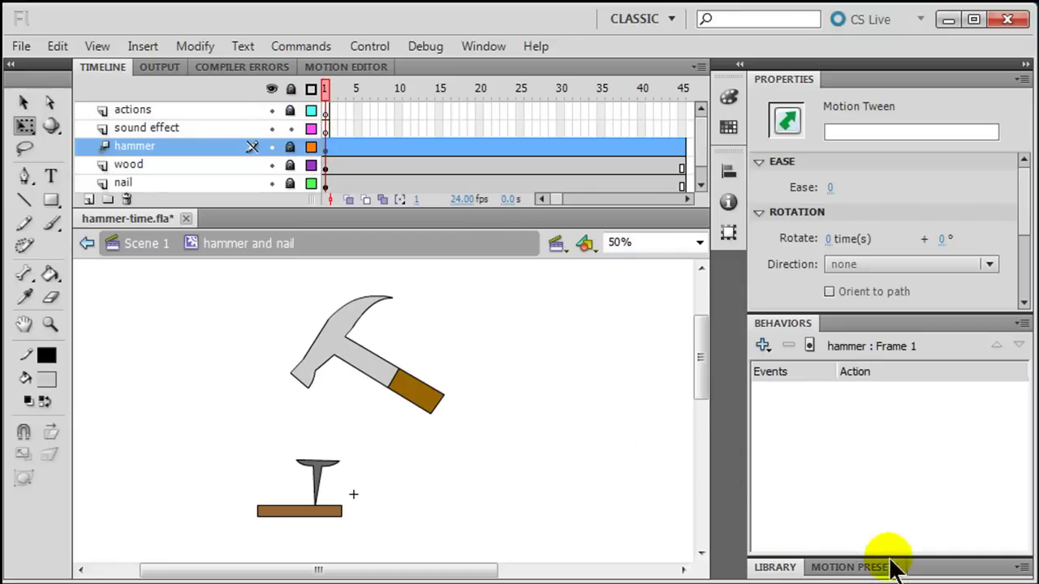
Step: Open the document library and compare the previews of the hammer and nail clip and Symbol 1
left_click(784, 566)
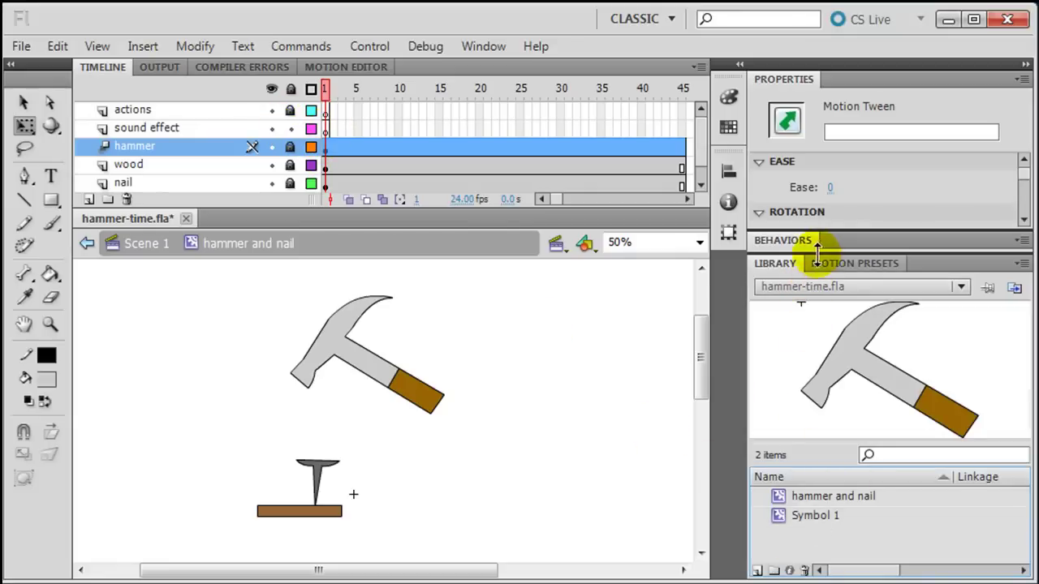
left_click_drag(828, 253, 828, 230)
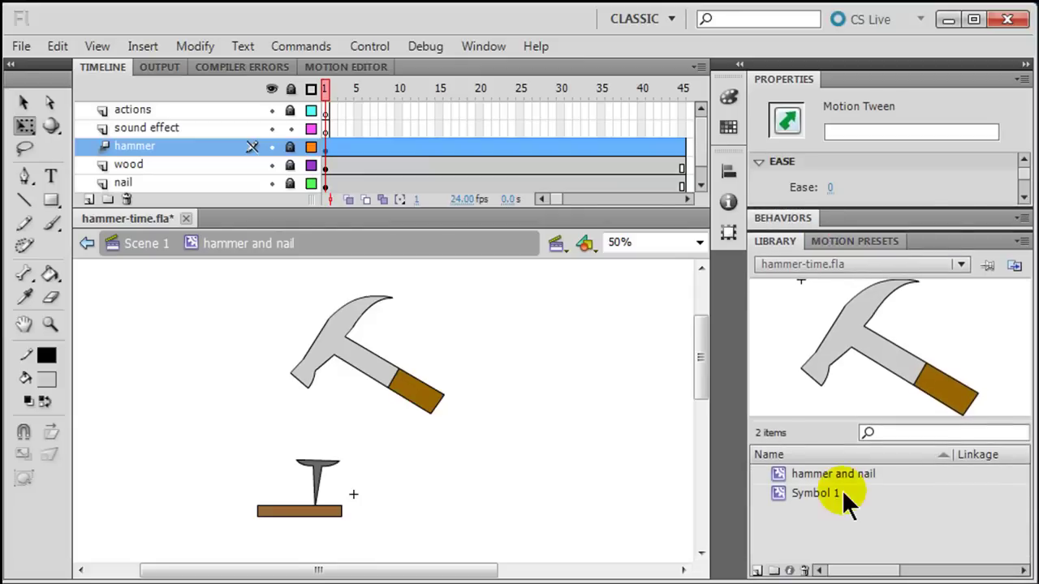
left_click(780, 473)
left_click(787, 494)
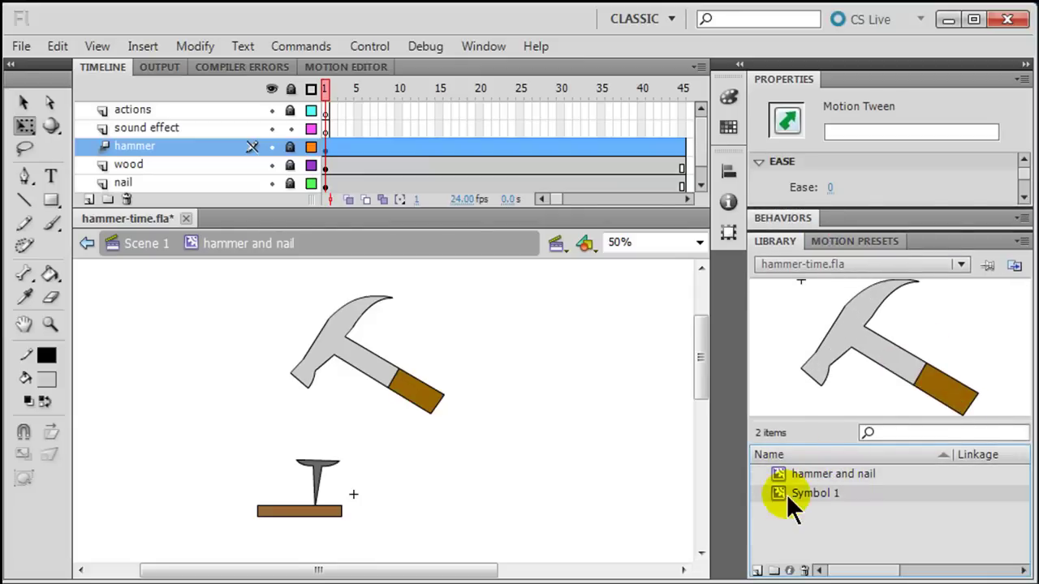
left_click(781, 474)
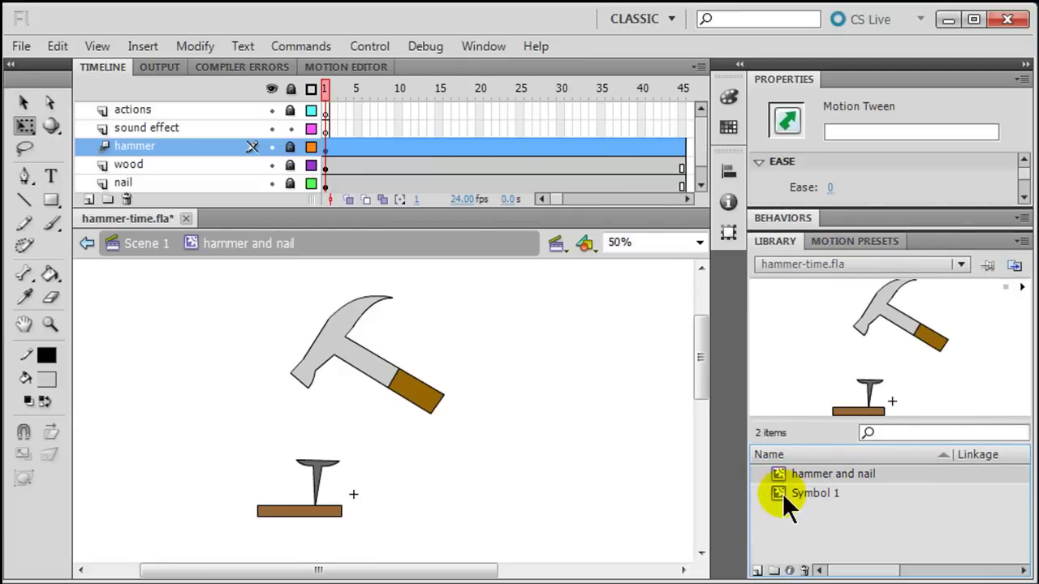
left_click(783, 494)
left_click(781, 476)
left_click(781, 493)
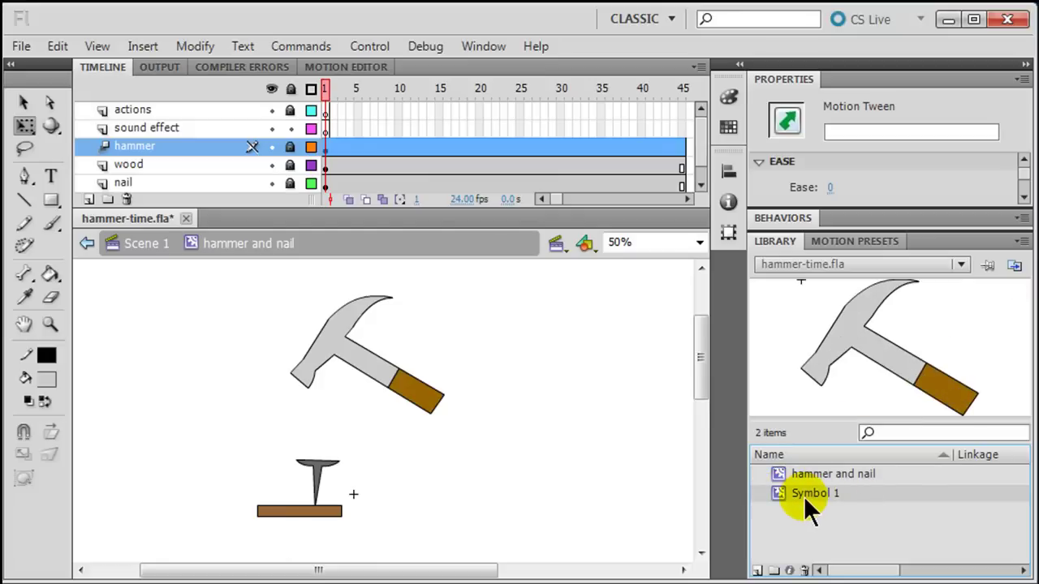
left_click(789, 475)
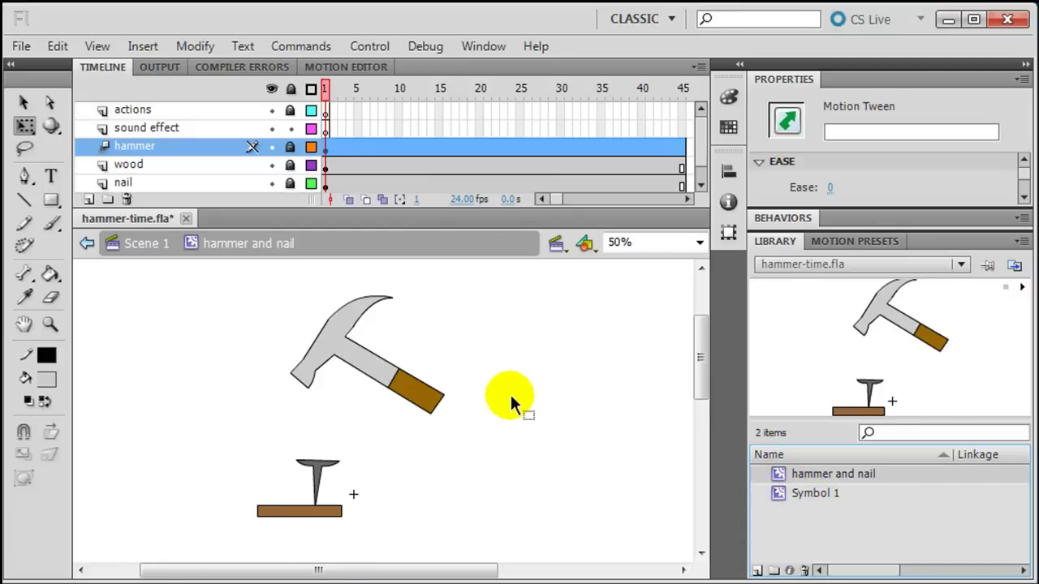
Step: Import hammer-1.mp3 from the desktop into the library and preview its sound
left_click(326, 127)
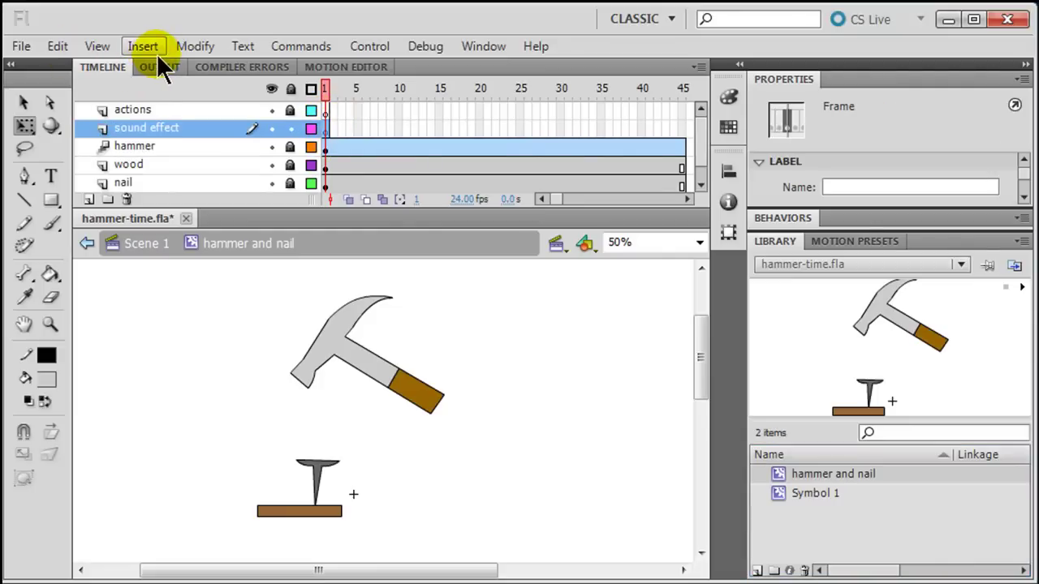
left_click_drag(10, 197, 114, 206)
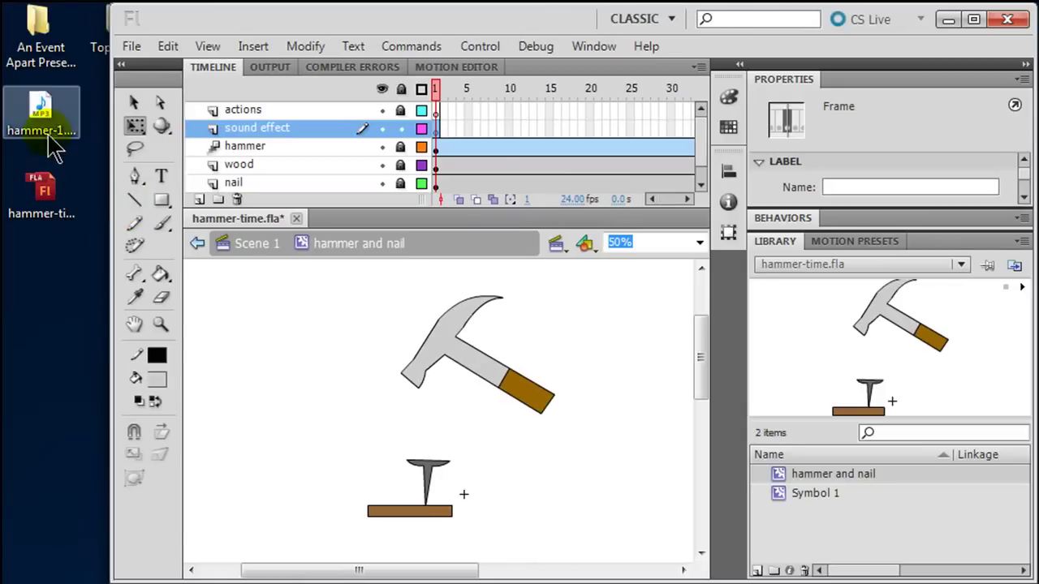
left_click_drag(50, 142, 318, 356)
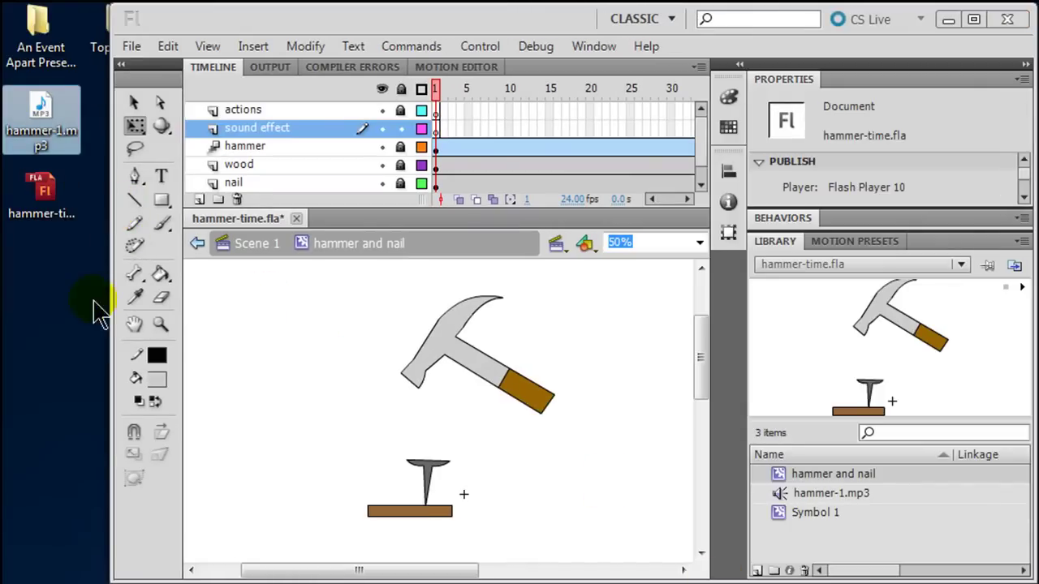
left_click_drag(111, 303, 5, 304)
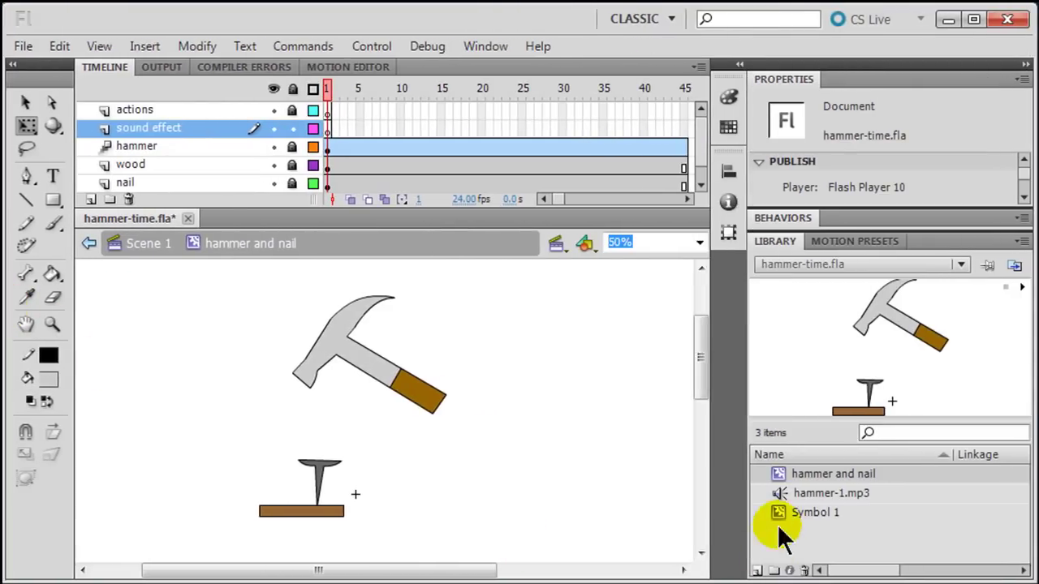
left_click(828, 493)
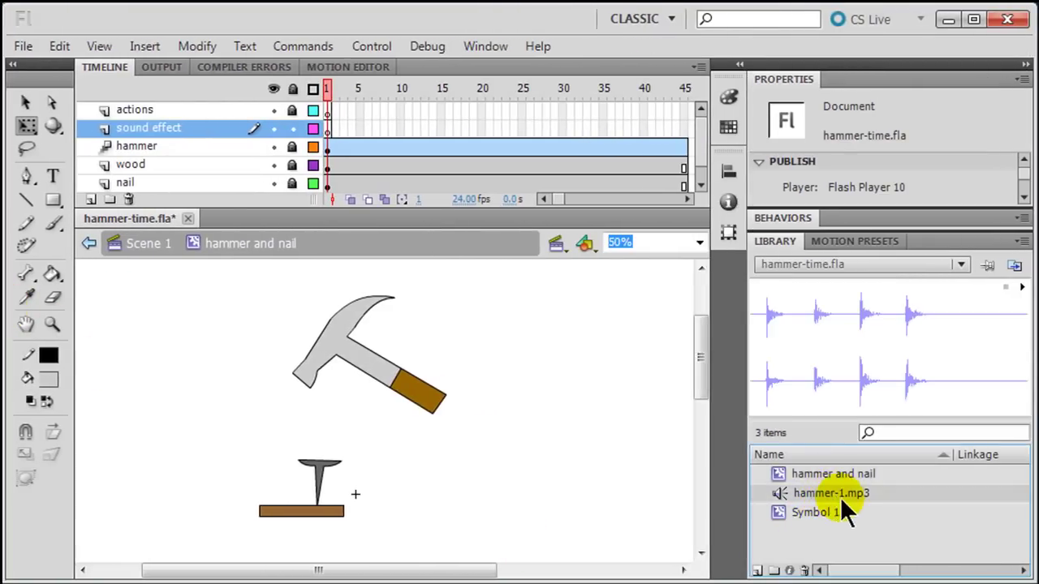
left_click(1022, 288)
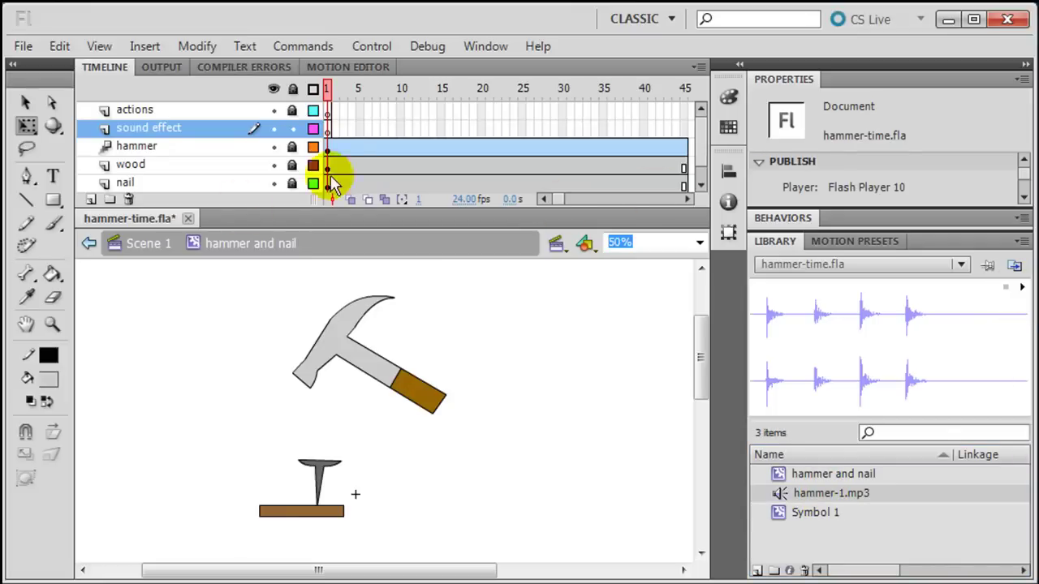
Step: Add hammer-1.mp3 to frame 1 of the sound effect layer and extend that layer to frame 45
left_click(330, 130)
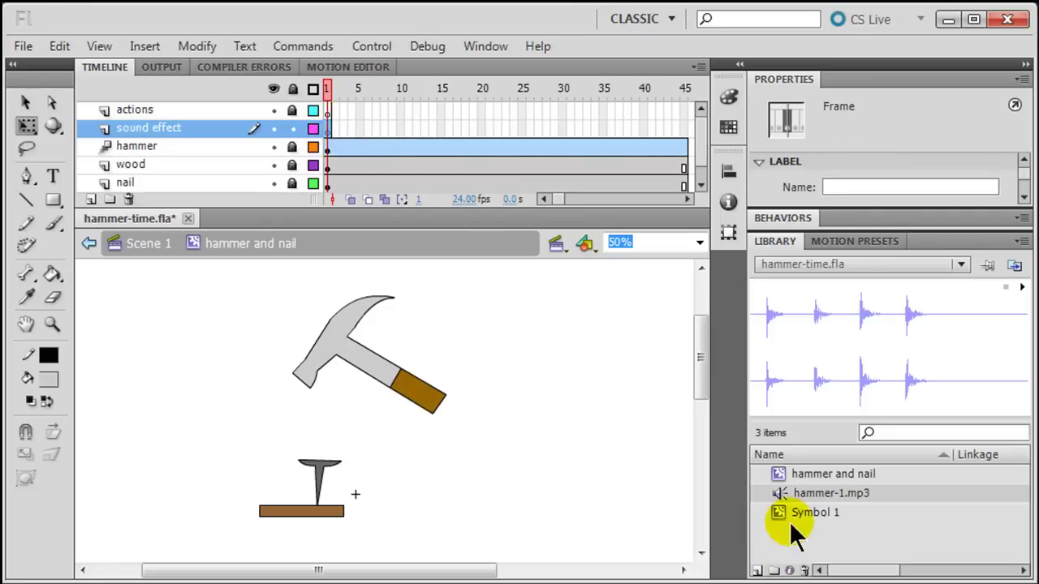
left_click_drag(780, 492, 521, 362)
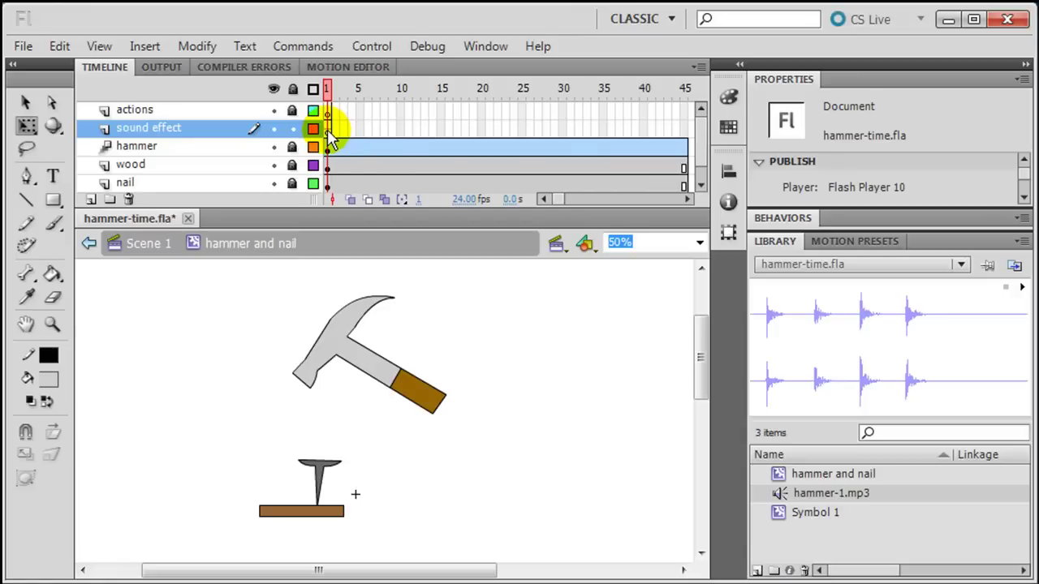
left_click(685, 130)
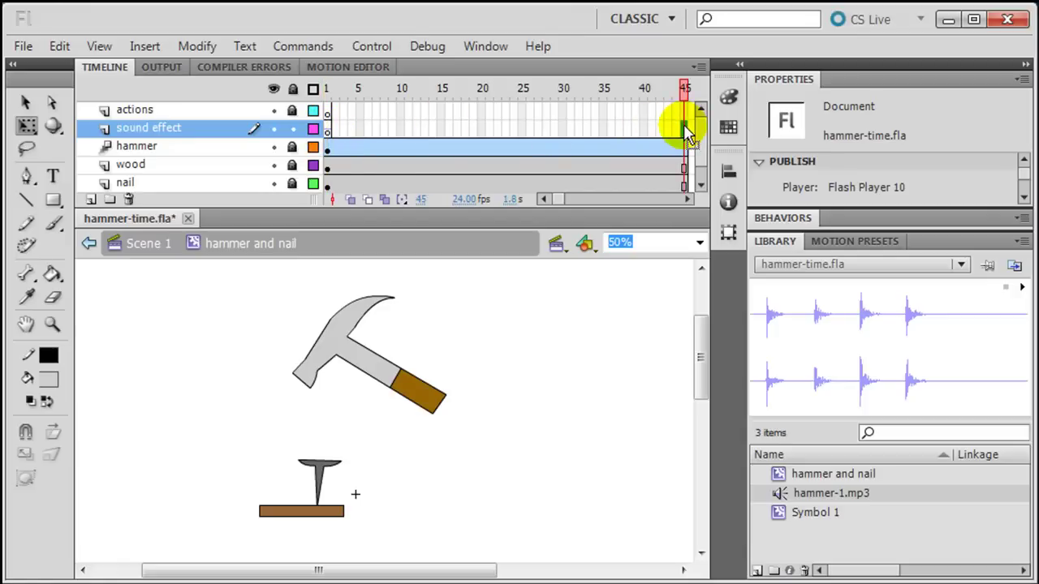
key("F5")
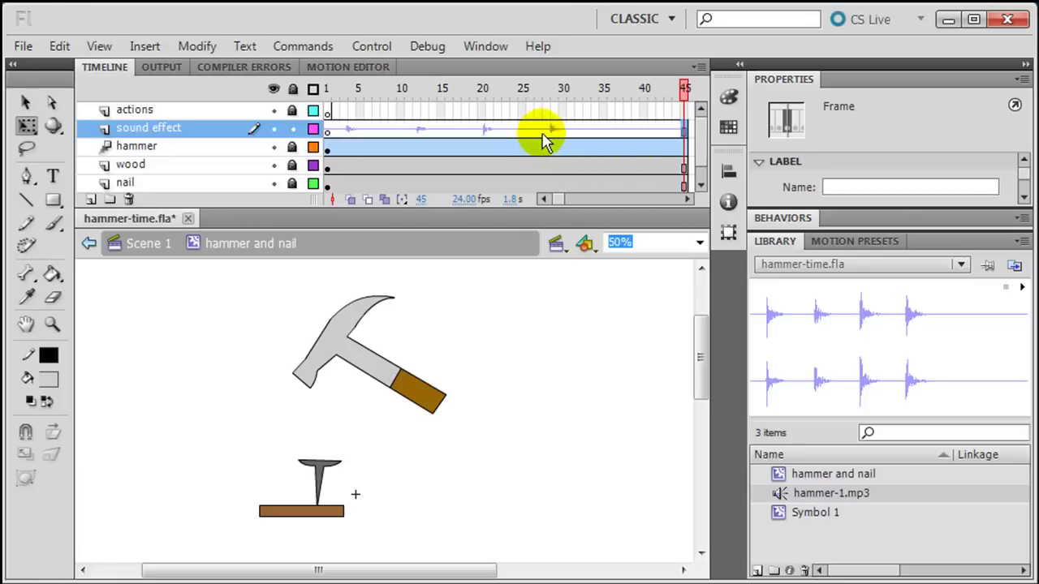
Step: Set the sound effect layer's height to 200% so its waveform is easier to read
right_click(159, 127)
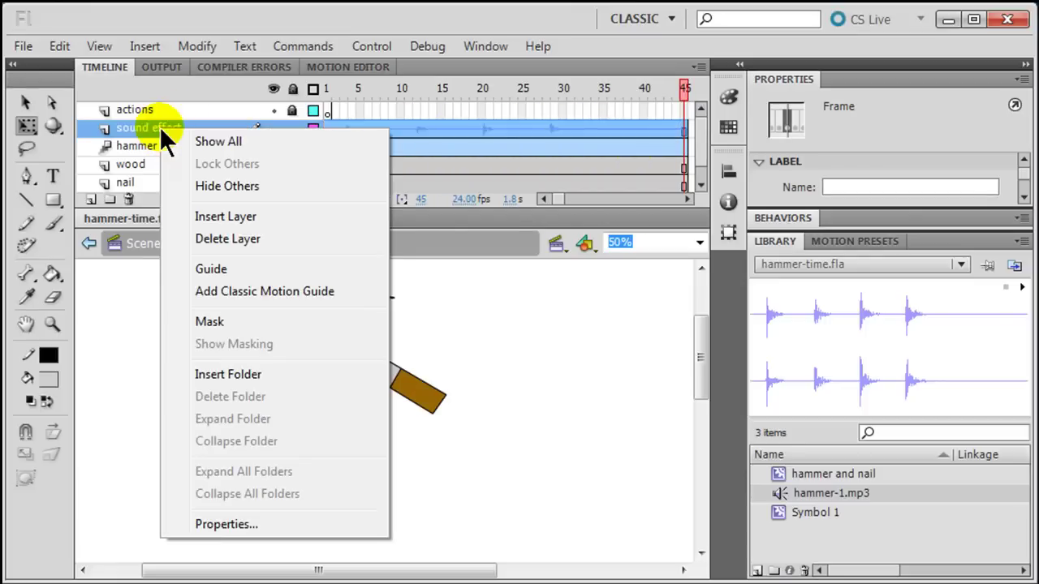
left_click(231, 522)
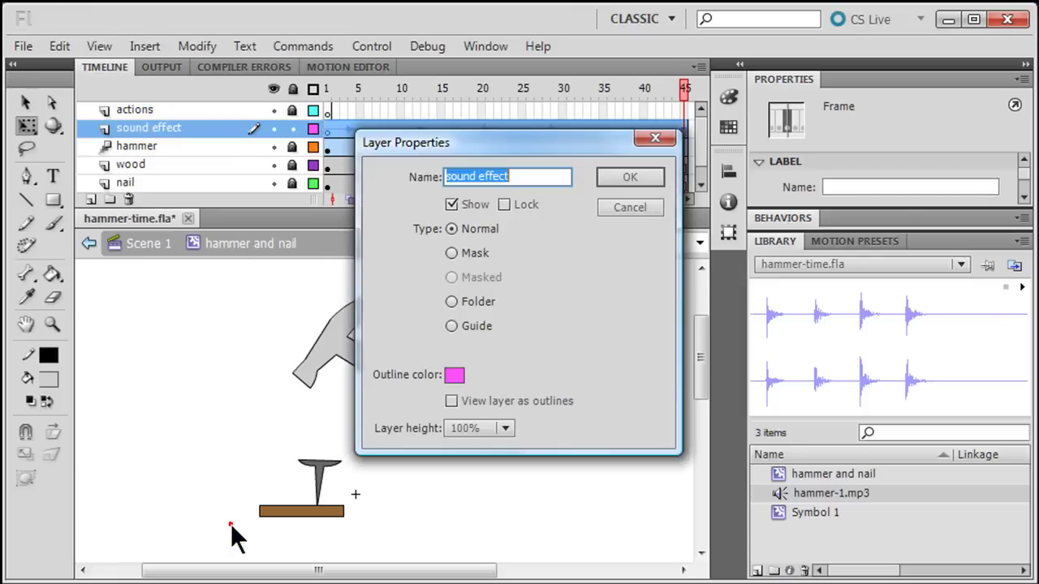
left_click(505, 428)
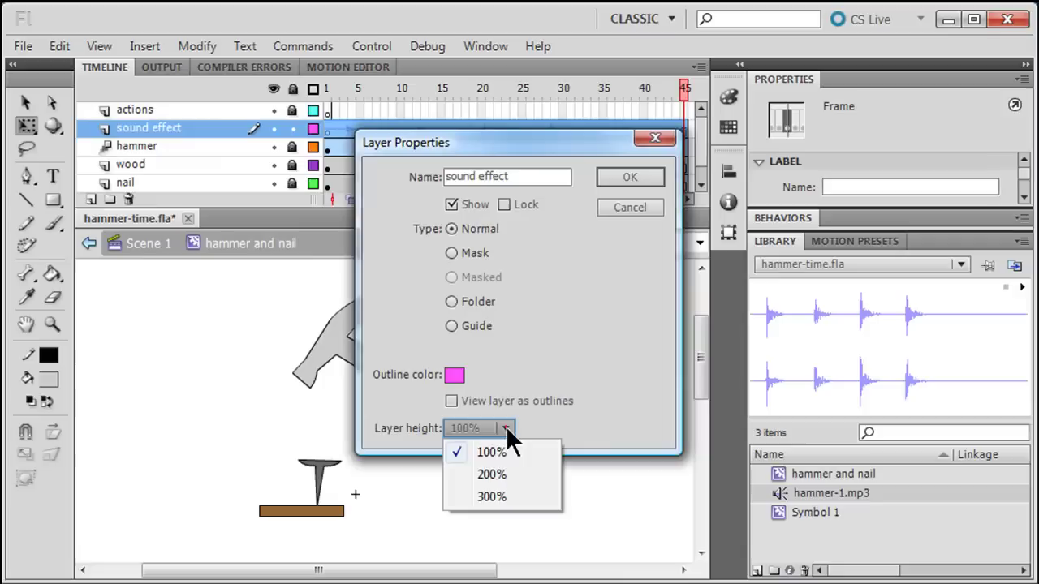
left_click(619, 185)
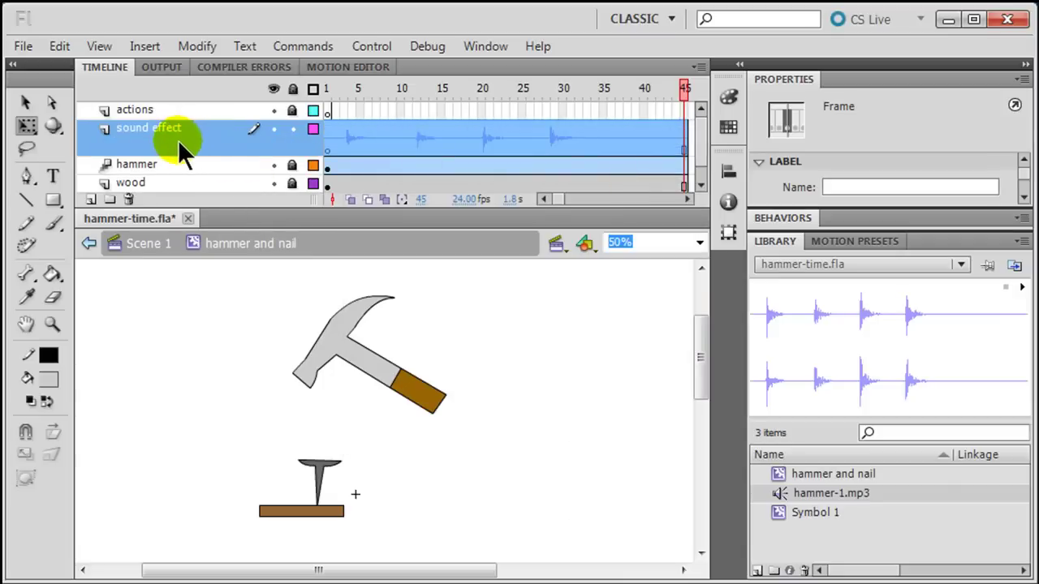
Step: Play the timeline with its sound and check the frames where the four hammer strikes peak in the waveform
left_click(178, 164)
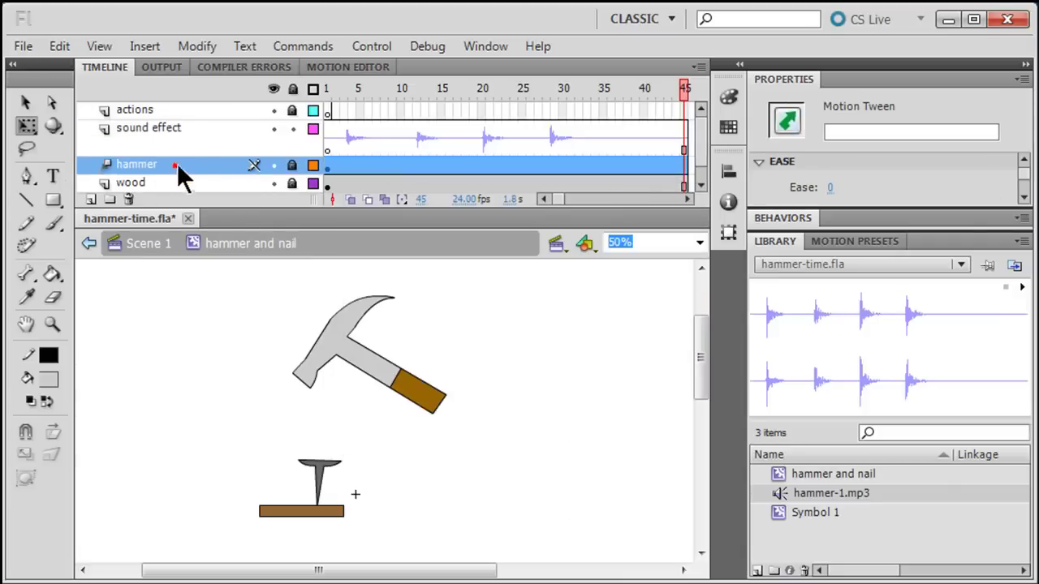
left_click(329, 144)
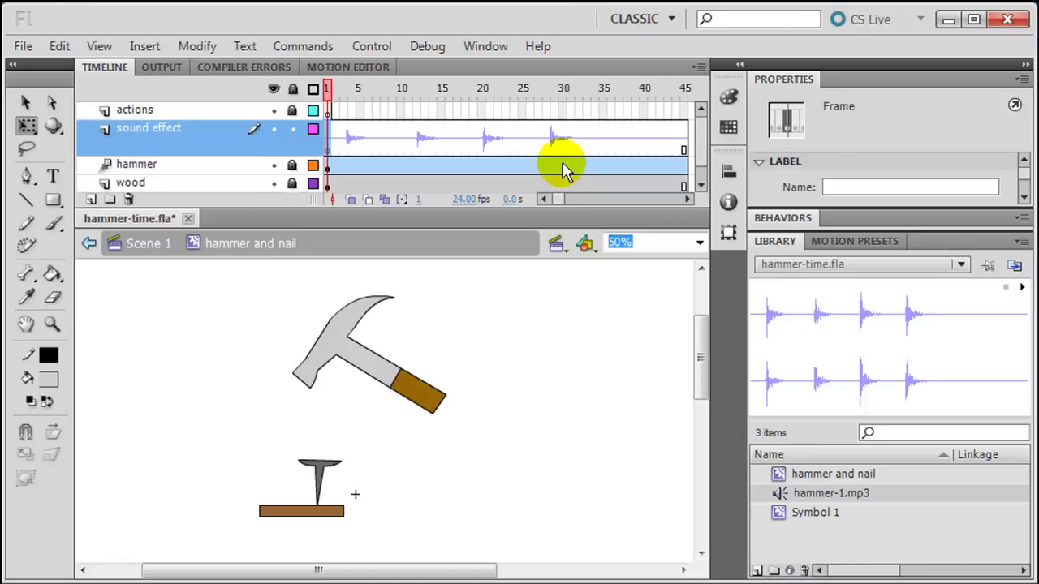
key("Return")
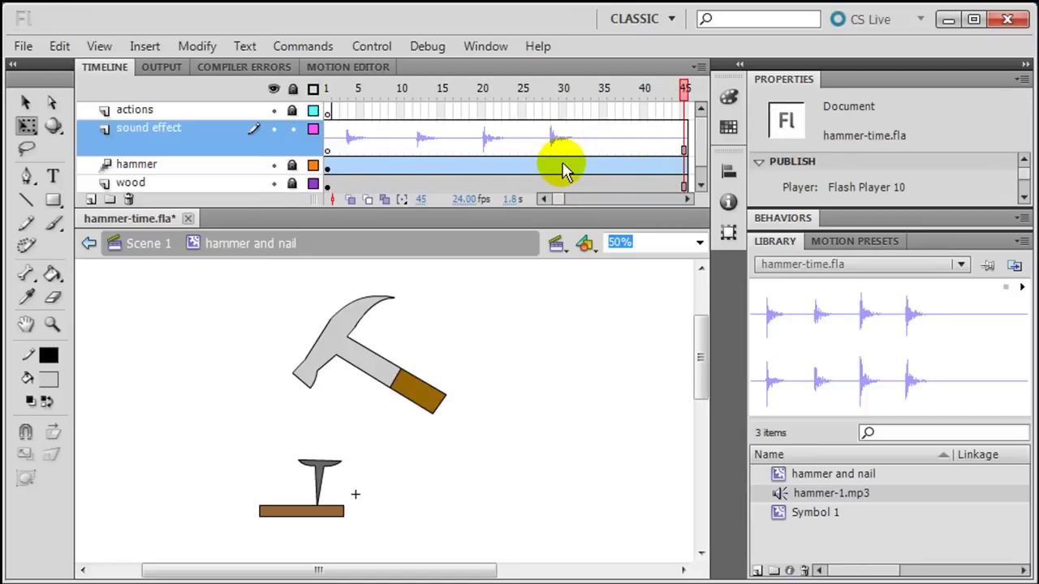
left_click(350, 138)
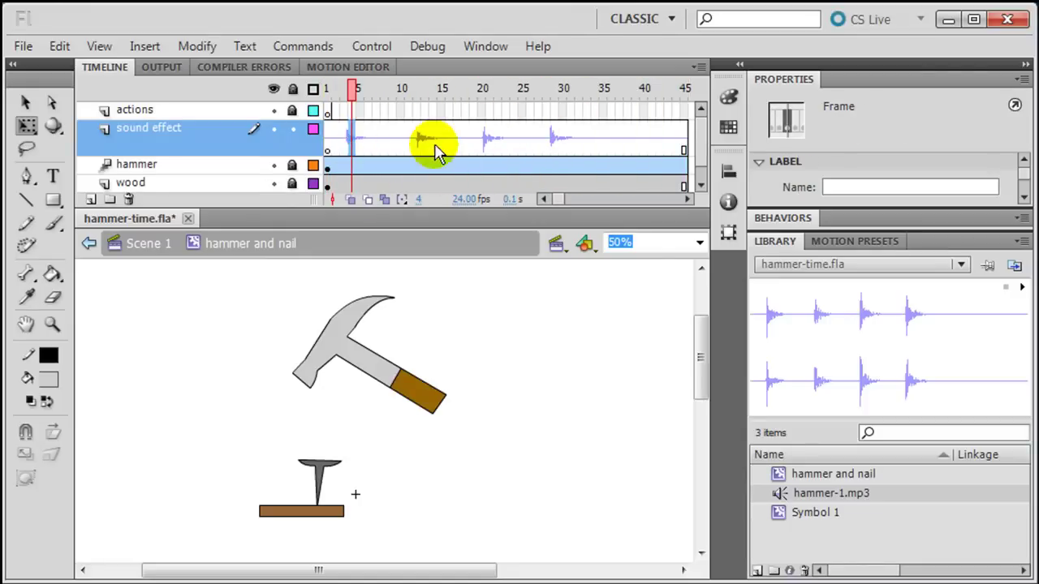
left_click(417, 137)
left_click(489, 144)
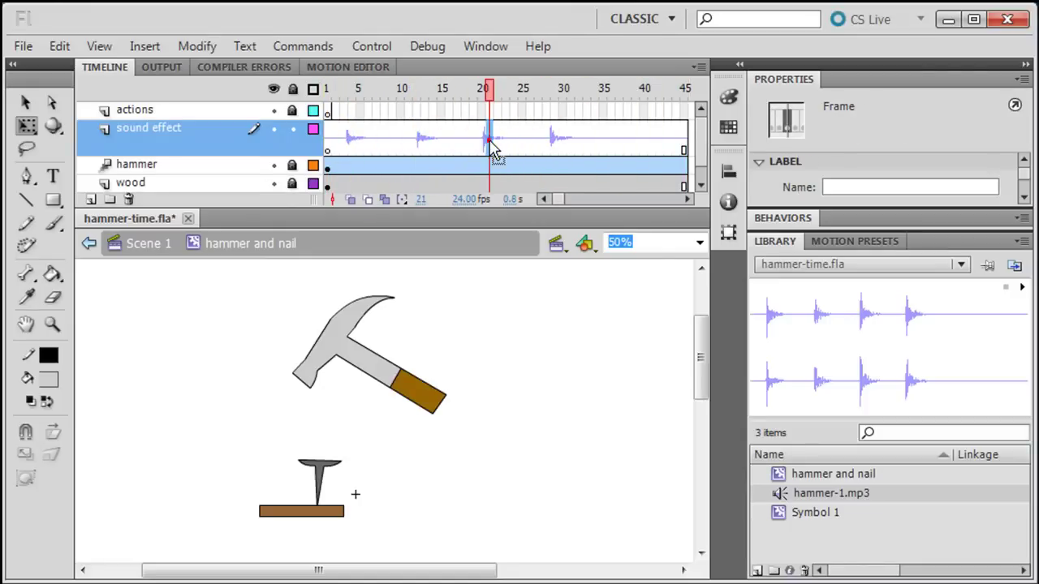
left_click(556, 145)
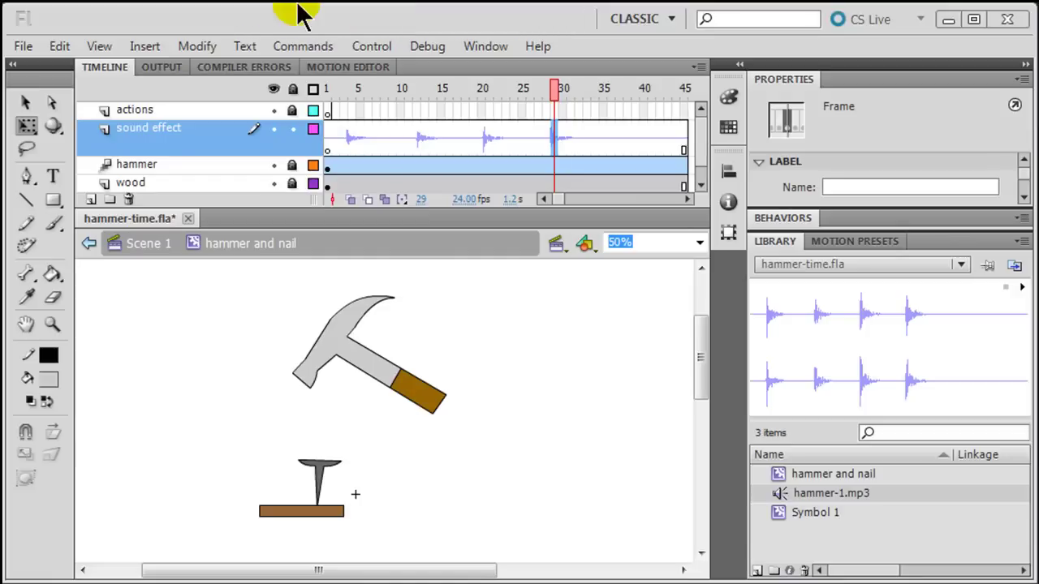
Step: Lock the sound effect layer and unlock the hammer layer for editing
left_click_drag(325, 136, 292, 138)
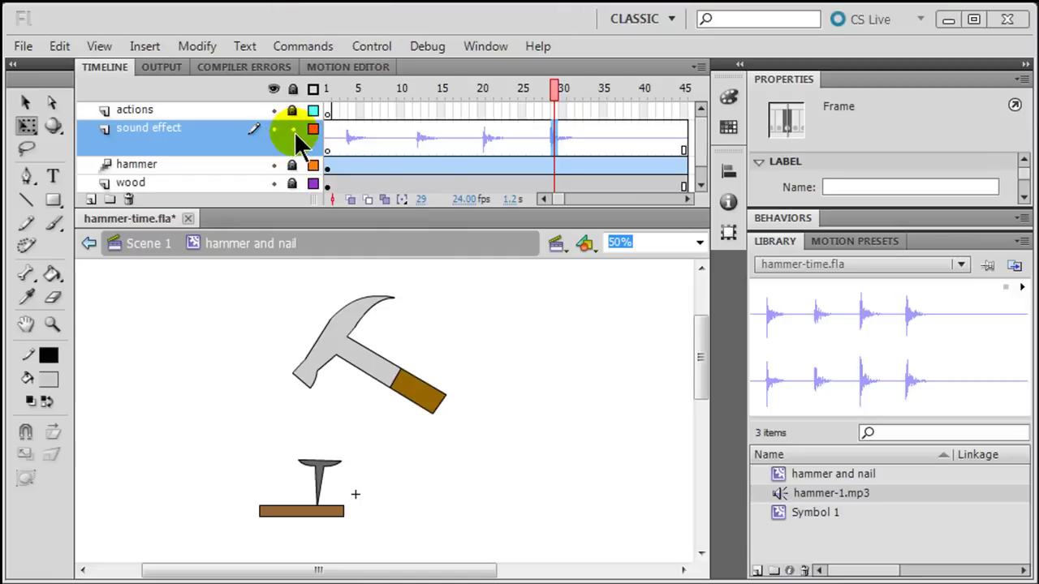
left_click(294, 132)
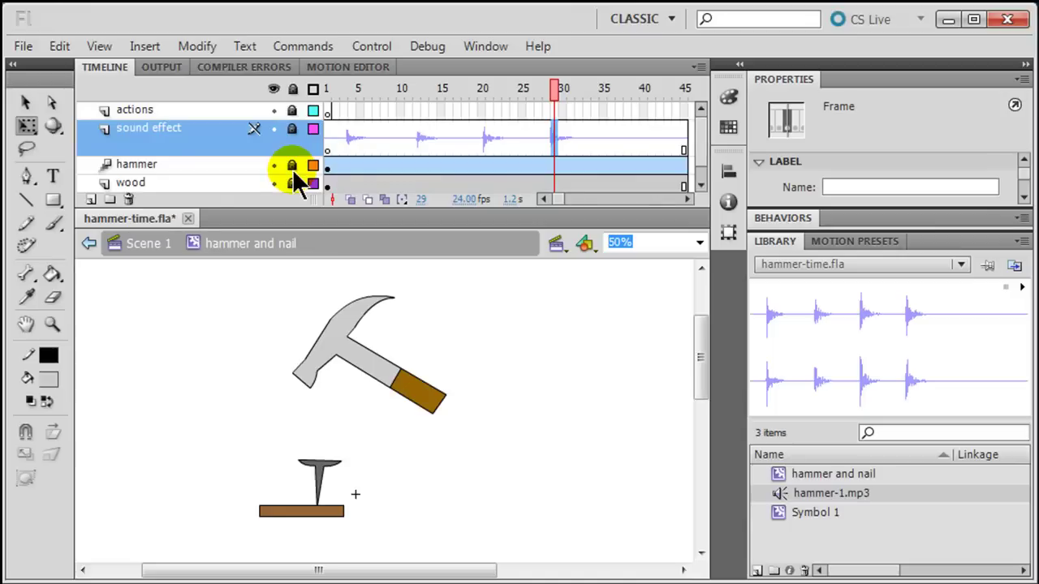
left_click(292, 167)
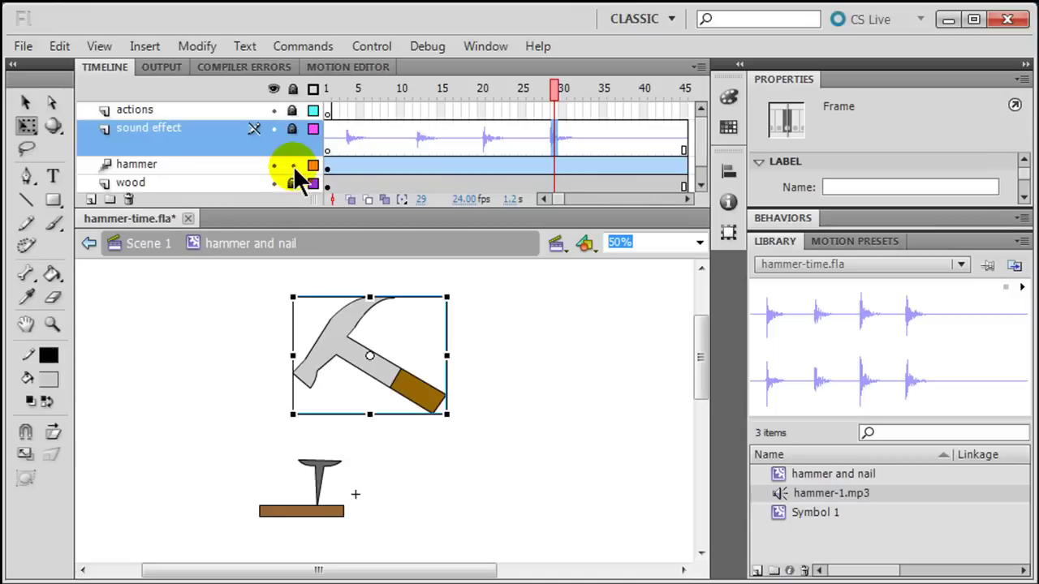
Step: Try to rotate the hammer about its centre at frame 4 of the hammer layer, in line with the first sound peak
left_click(349, 171)
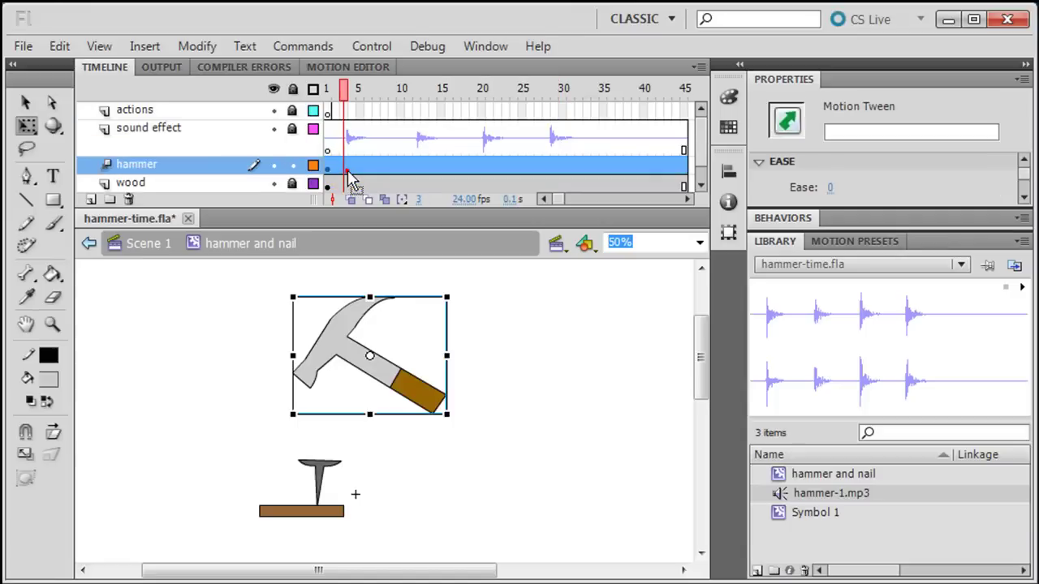
left_click(349, 170)
left_click(345, 168)
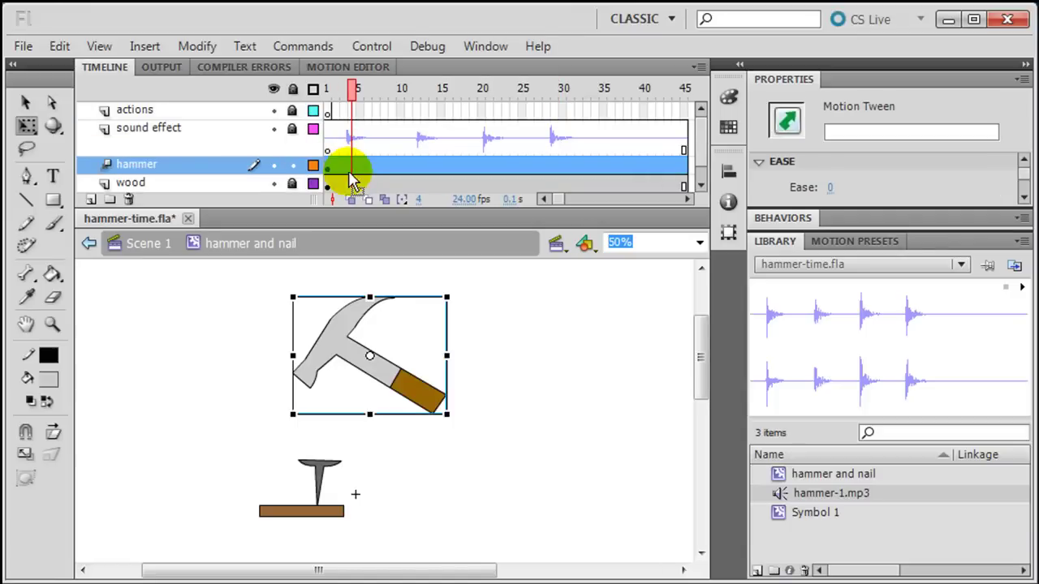
right_click(346, 168)
left_click(351, 168)
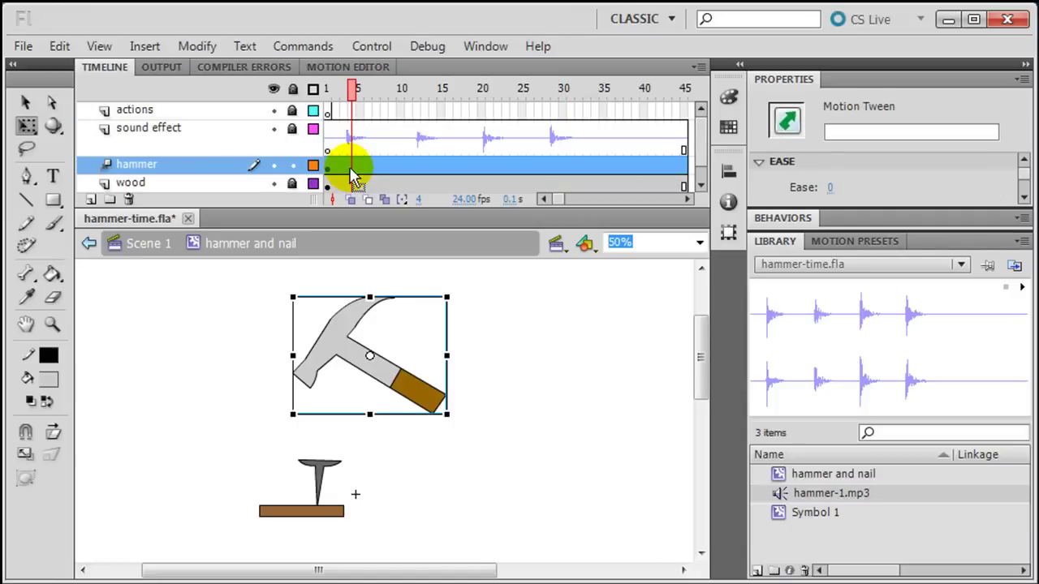
key("m")
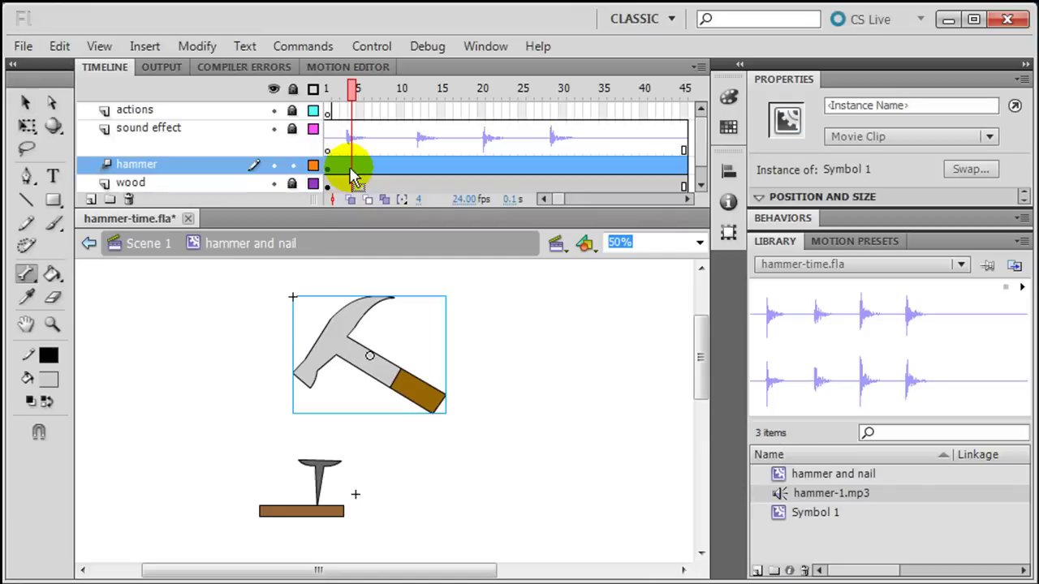
left_click(352, 171)
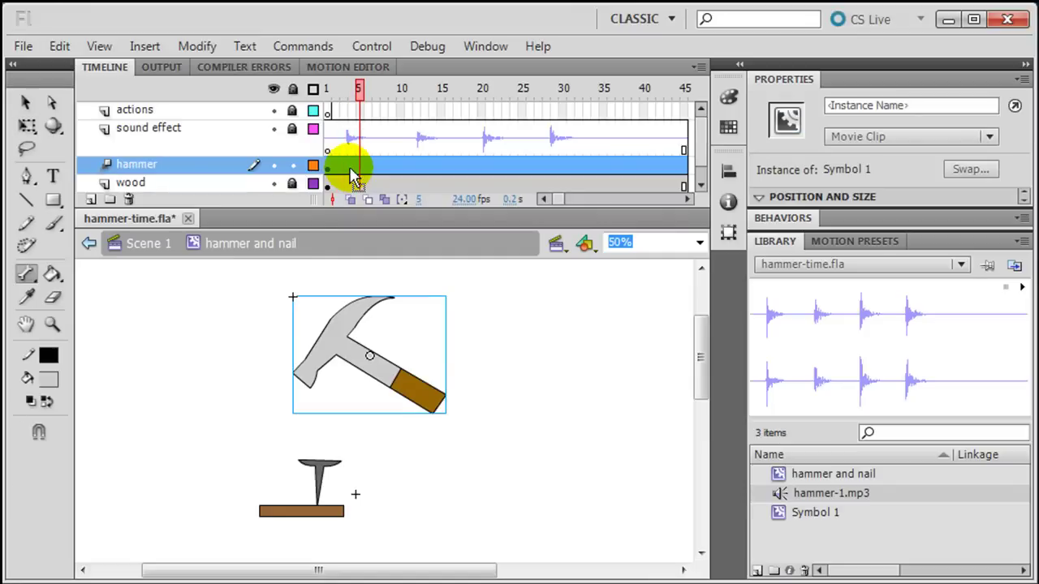
left_click(352, 172)
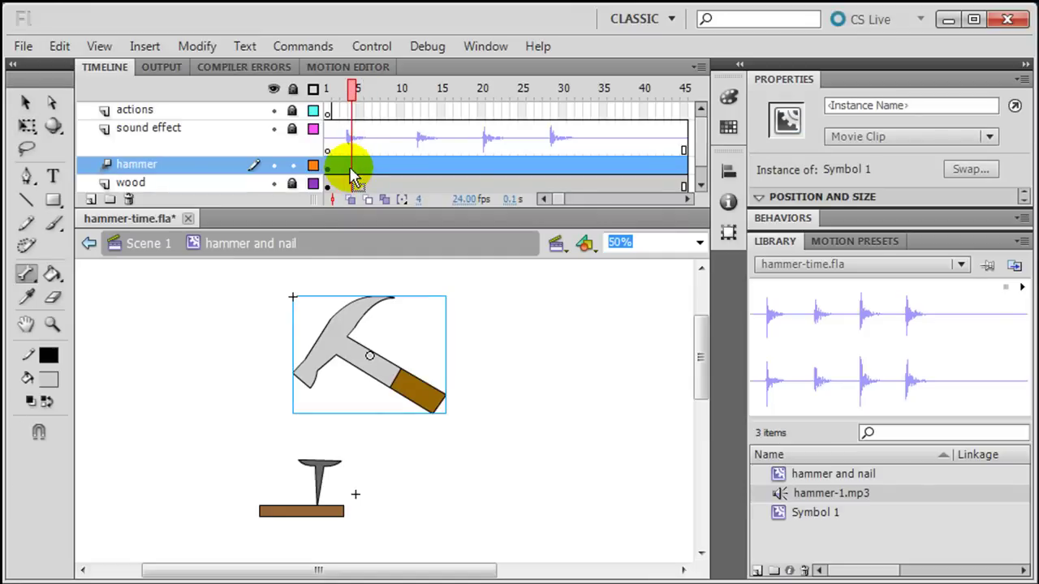
key("comma")
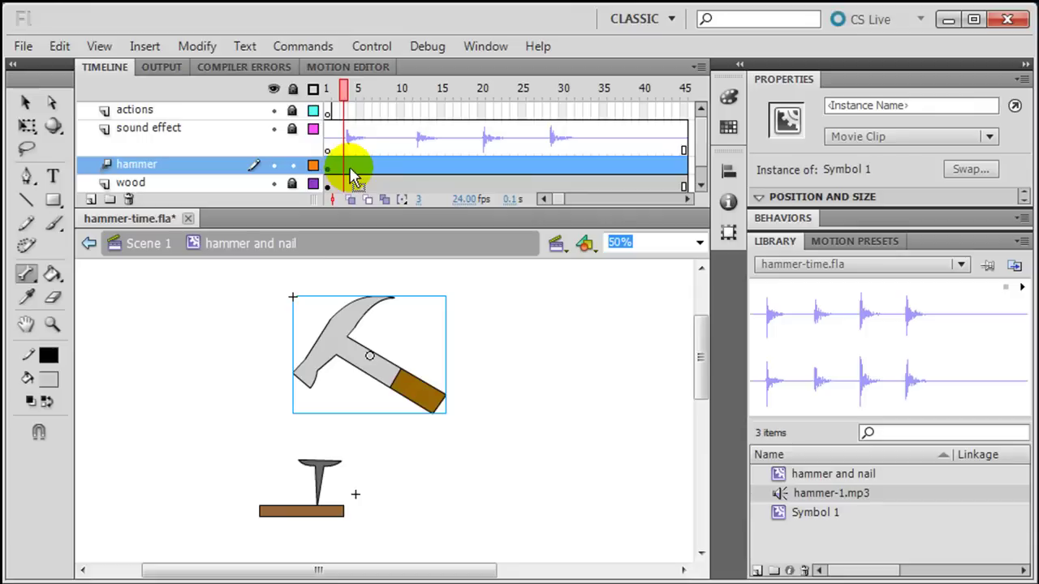
key("period")
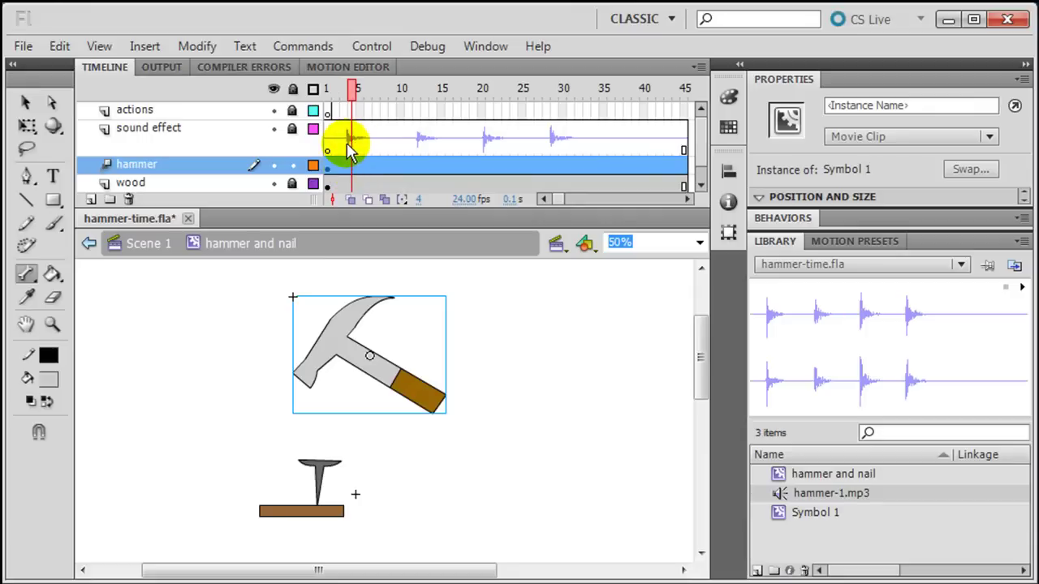
left_click(27, 129)
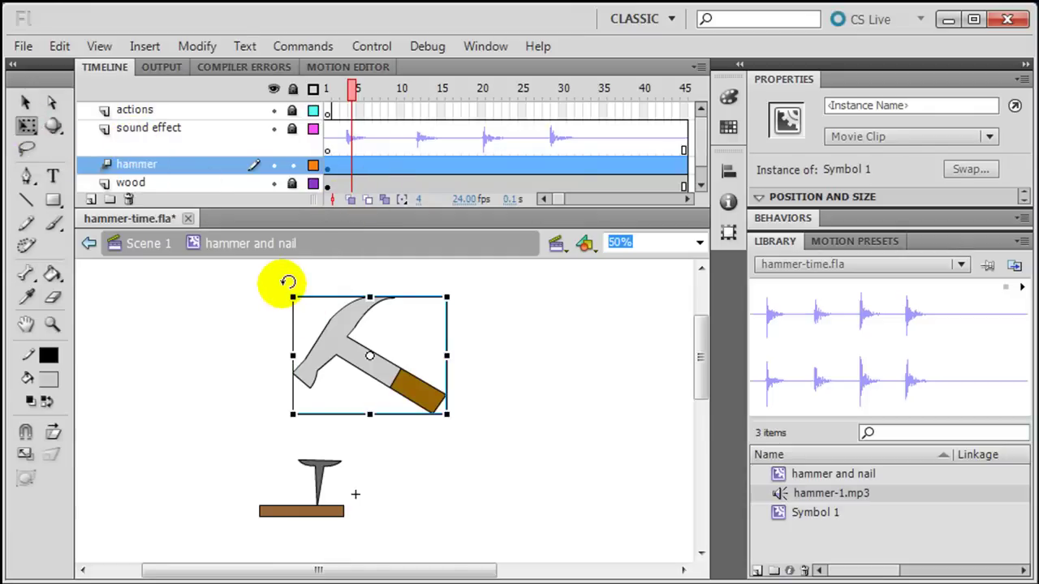
left_click_drag(288, 283, 309, 297)
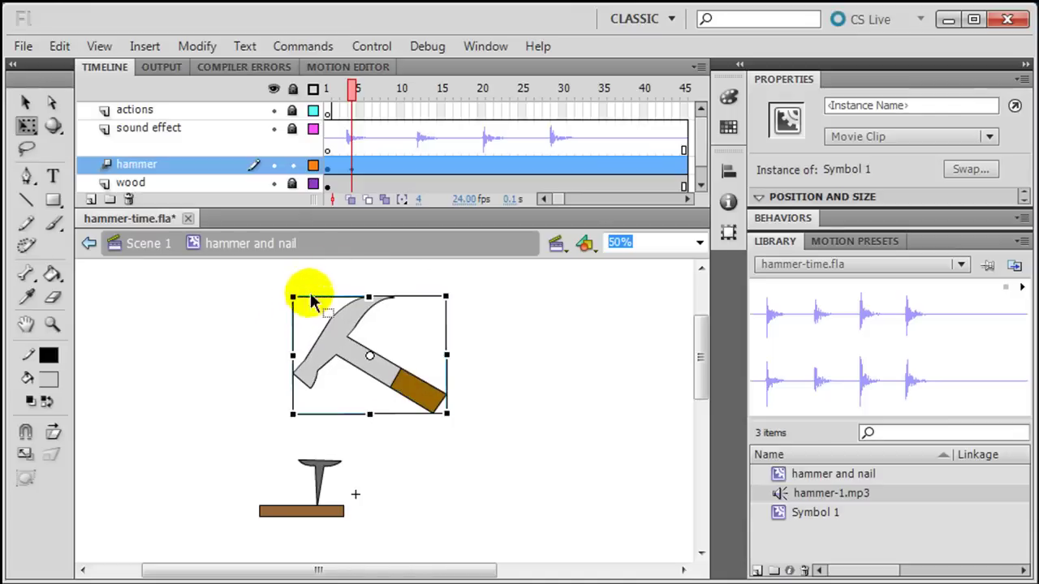
Step: At frame 4 of the hammer layer, move the hammer's transformation point to the end of its handle
left_click(329, 169)
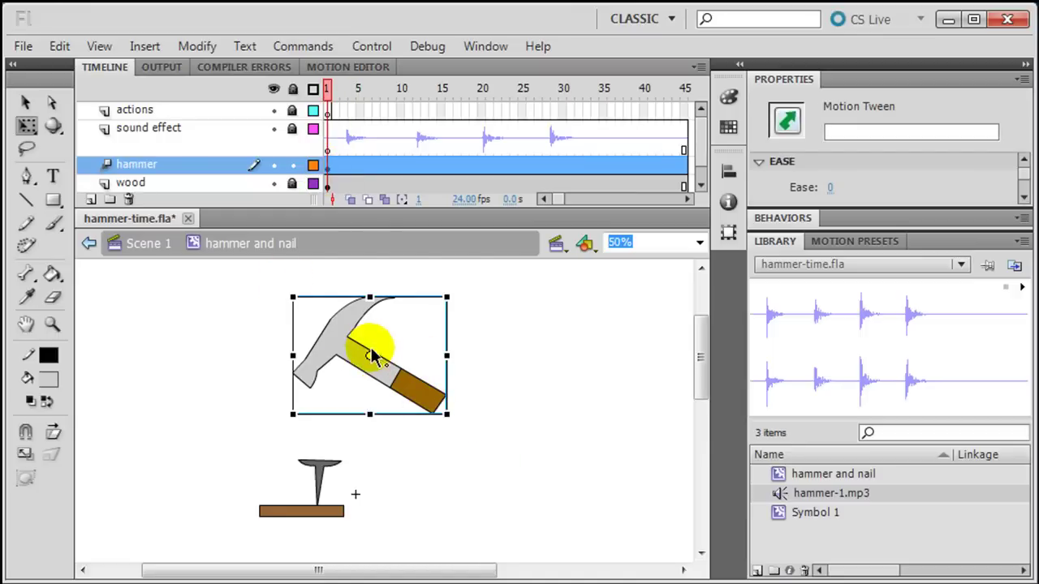
left_click_drag(331, 173, 354, 174)
left_click(355, 173)
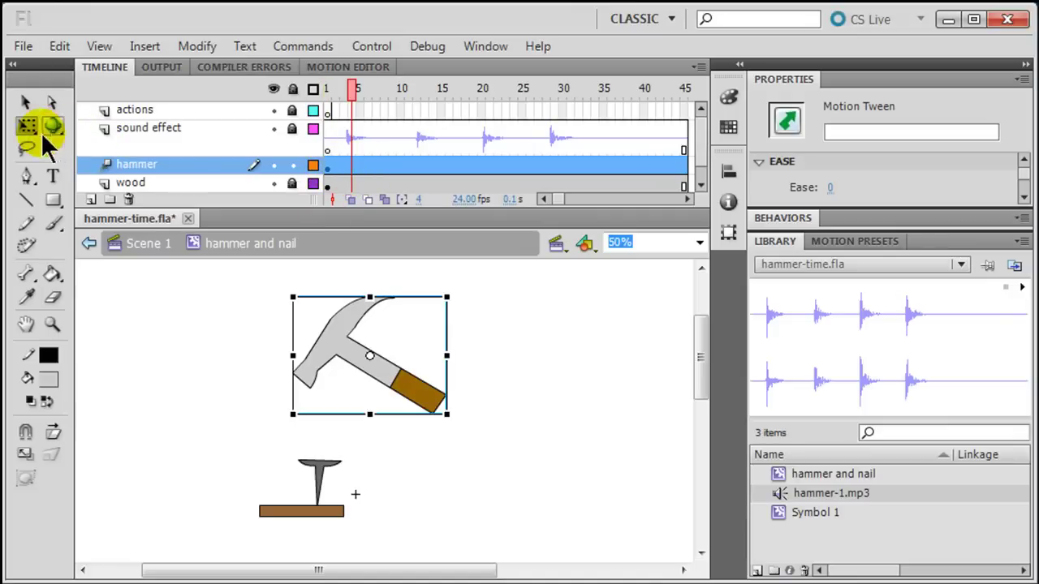
left_click(370, 361)
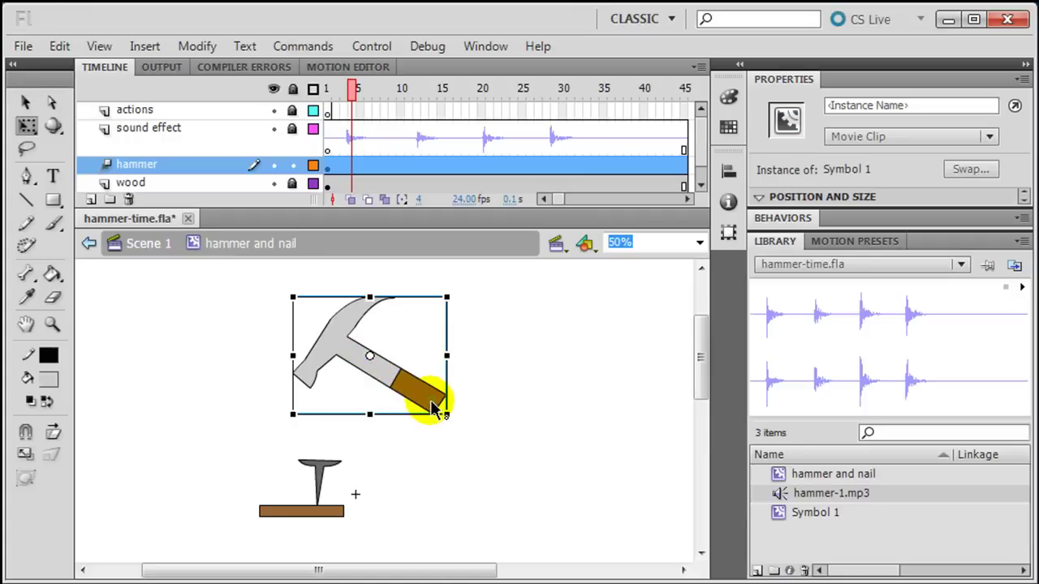
left_click_drag(435, 406, 432, 400)
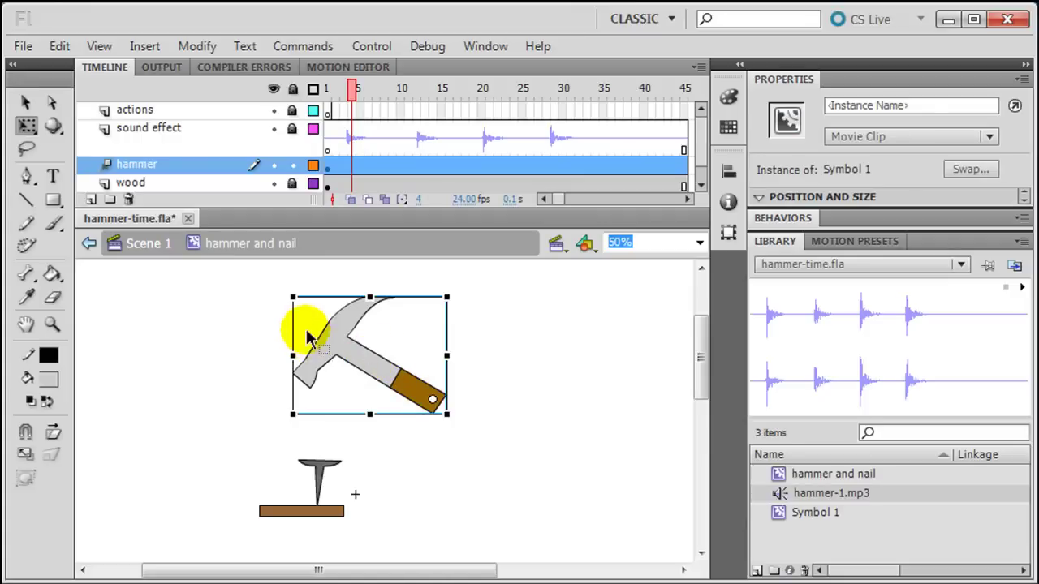
Step: Rotate the hammer down onto the nail head at frame 4 and back up to its raised pose at frame 8
left_click(304, 285)
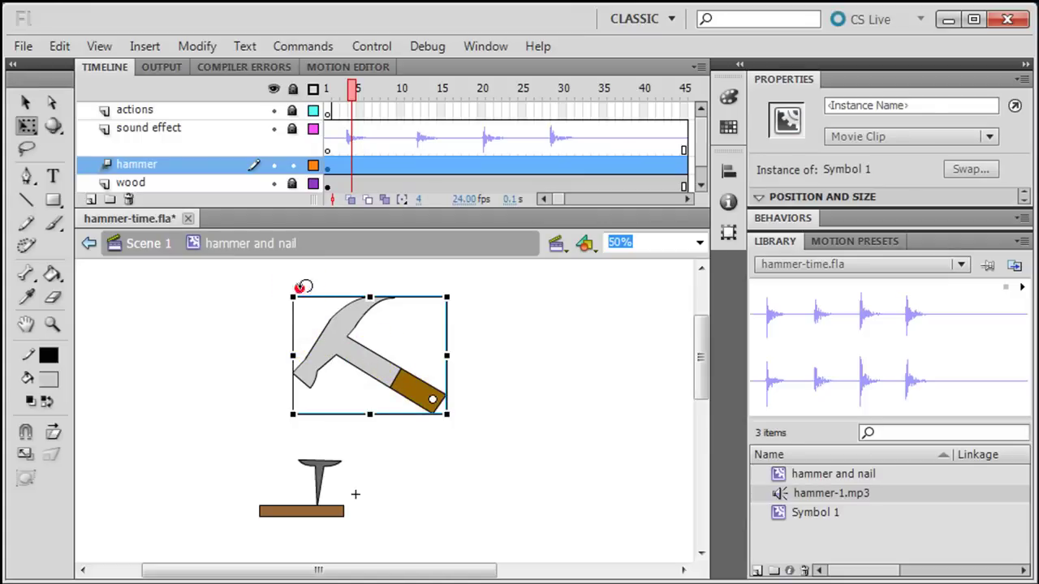
left_click_drag(305, 285, 325, 393)
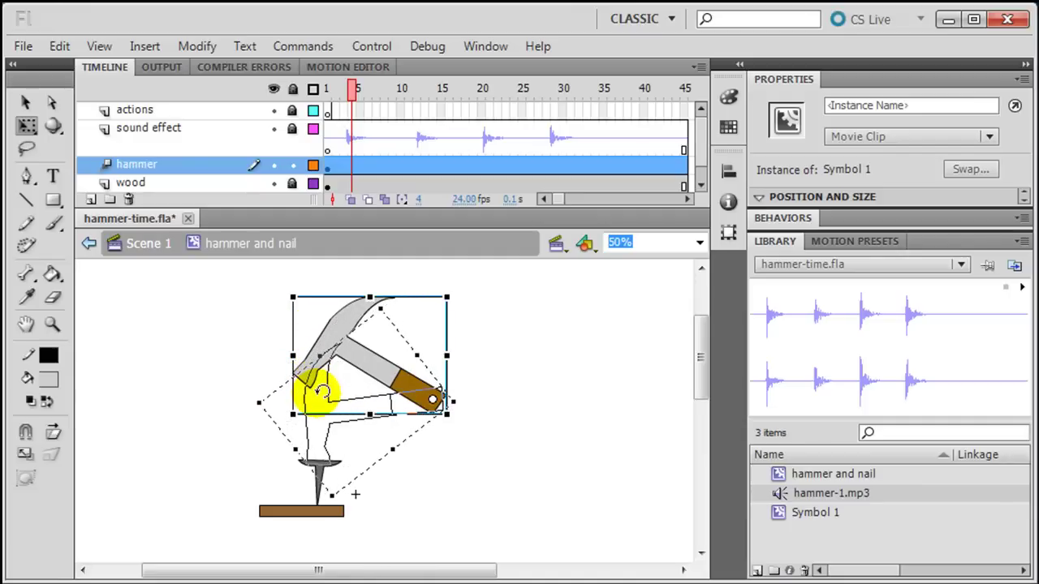
left_click_drag(323, 392, 323, 392)
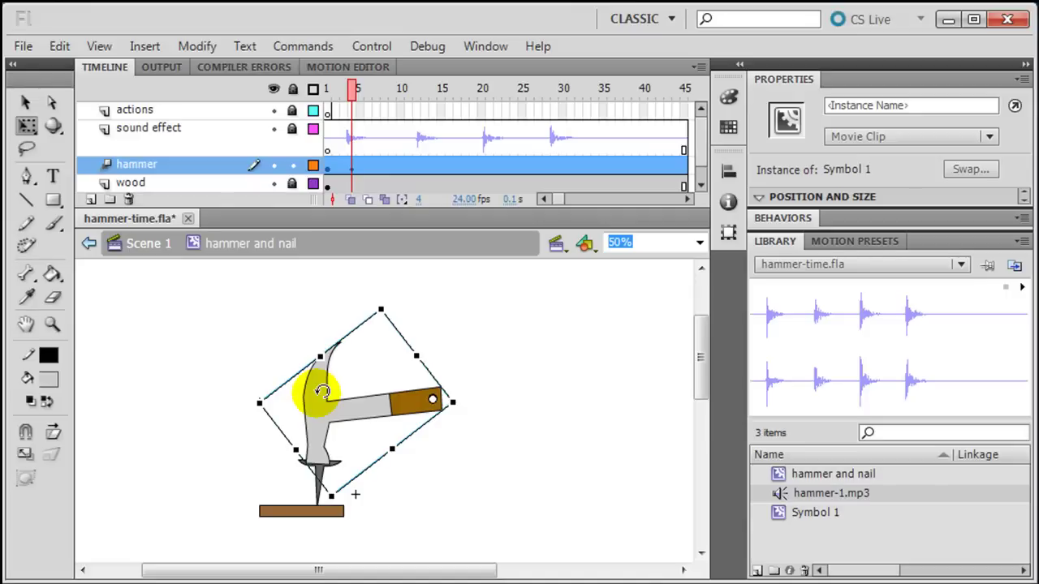
left_click(384, 166)
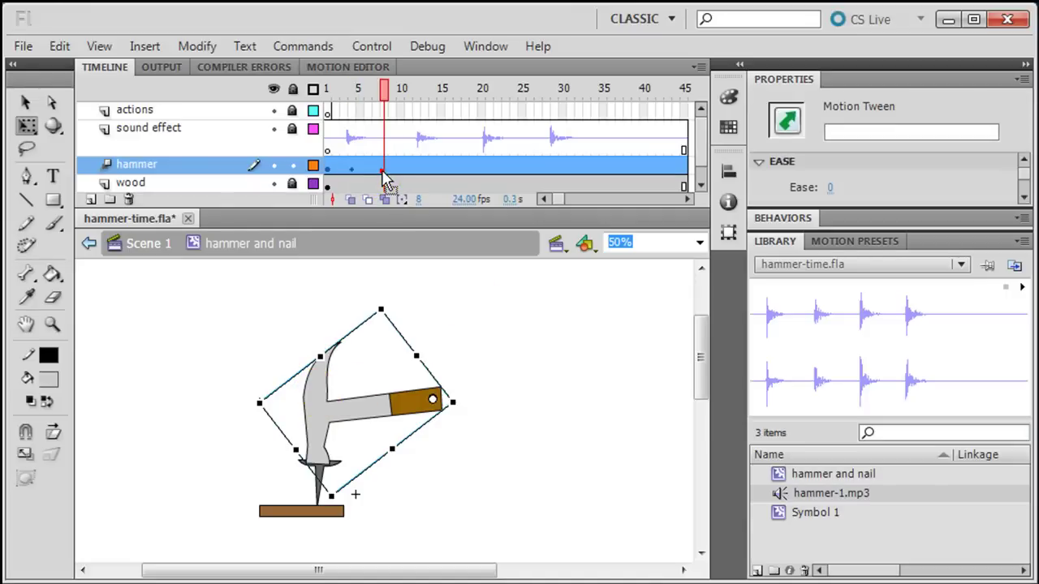
left_click_drag(254, 383, 315, 311)
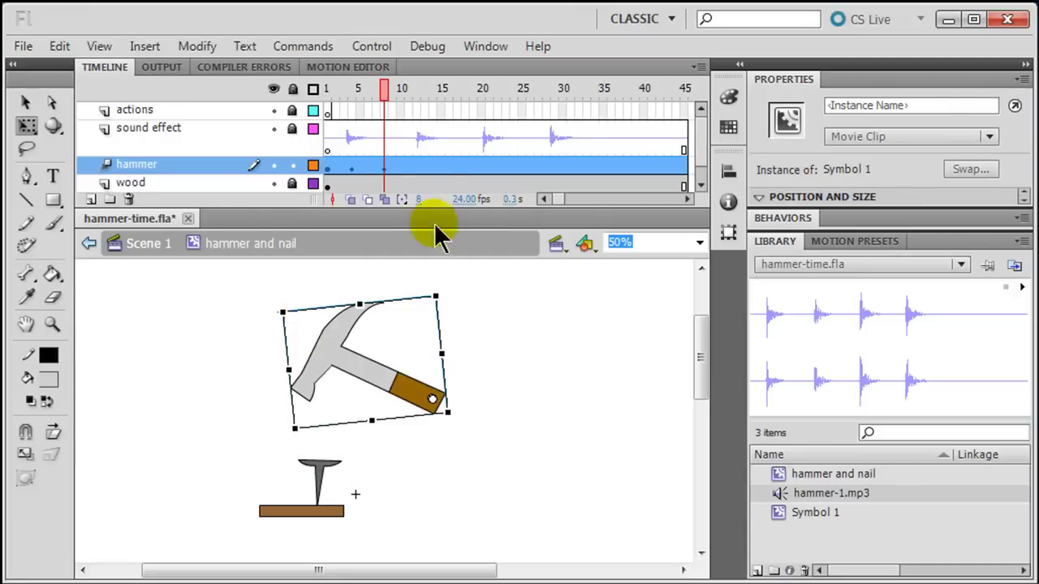
Step: At frame 13 of the hammer layer, nudge the raised hammer straight down in small steps for the second strike
left_click(423, 170)
left_click(422, 173)
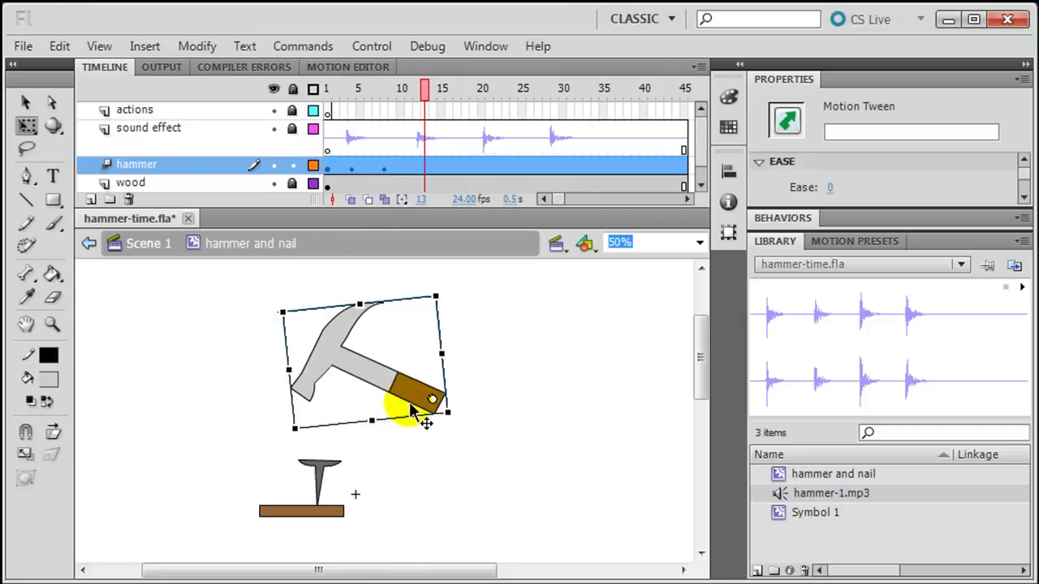
key("Down")
key("Down")
key("Down")
key("Down")
key("Down")
key("Down")
key("Down")
key("Down")
key("Down")
key("Down")
key("Down")
key("Down")
key("Down")
key("Down")
key("Down")
key("Down")
key("Down")
key("Down")
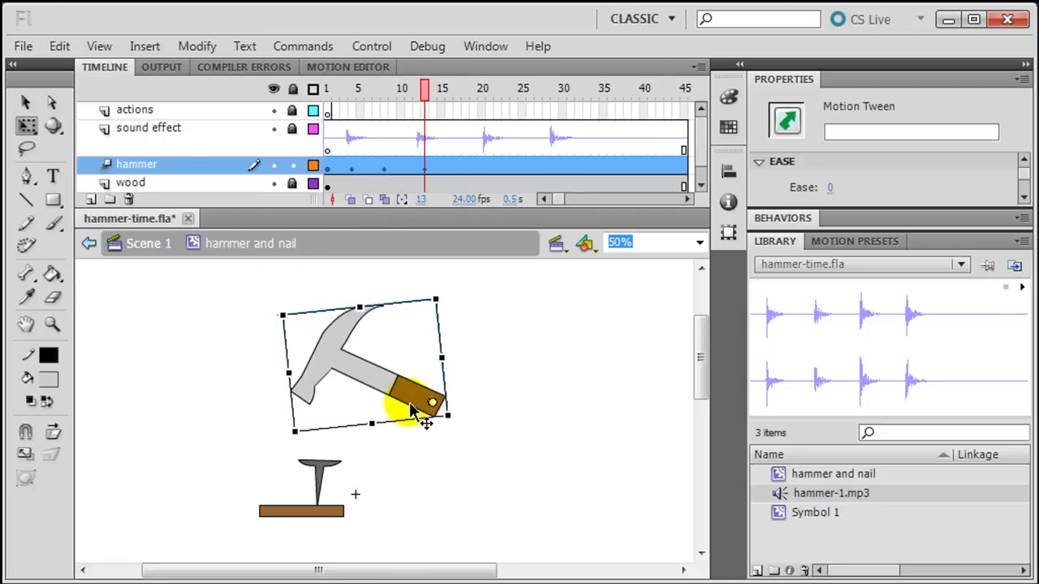
key("Down")
key("Down")
key("Down")
key("Down")
key("Down")
key("Down")
key("Down")
key("Down")
key("Down")
key("Down")
key("Down")
key("Down")
key("Down")
key("Down")
key("Down")
key("Down")
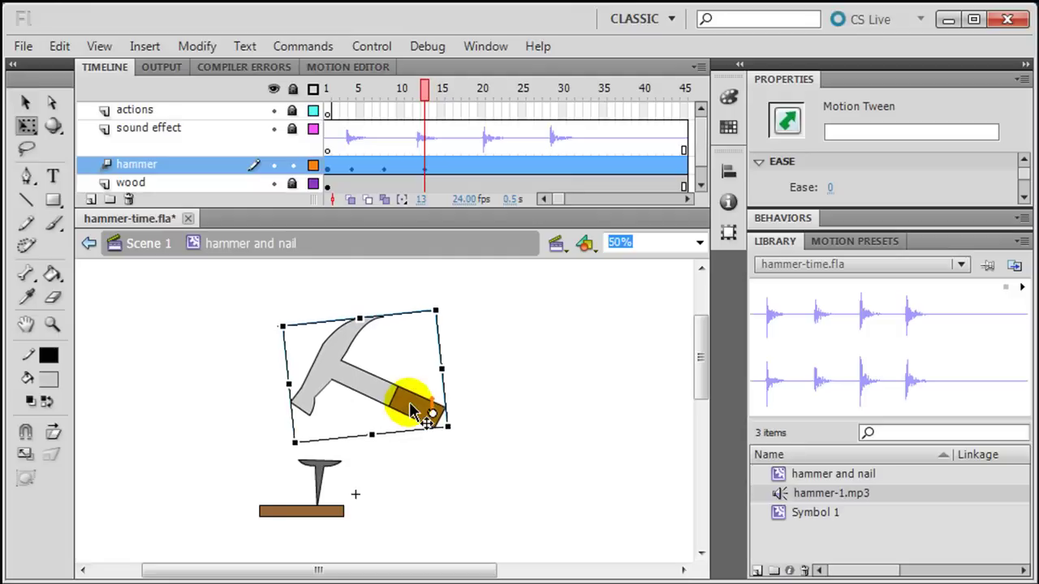
Step: Rotate the hammer down for the second strike at frame 13 and back up at frame 16
left_click_drag(283, 326, 271, 398)
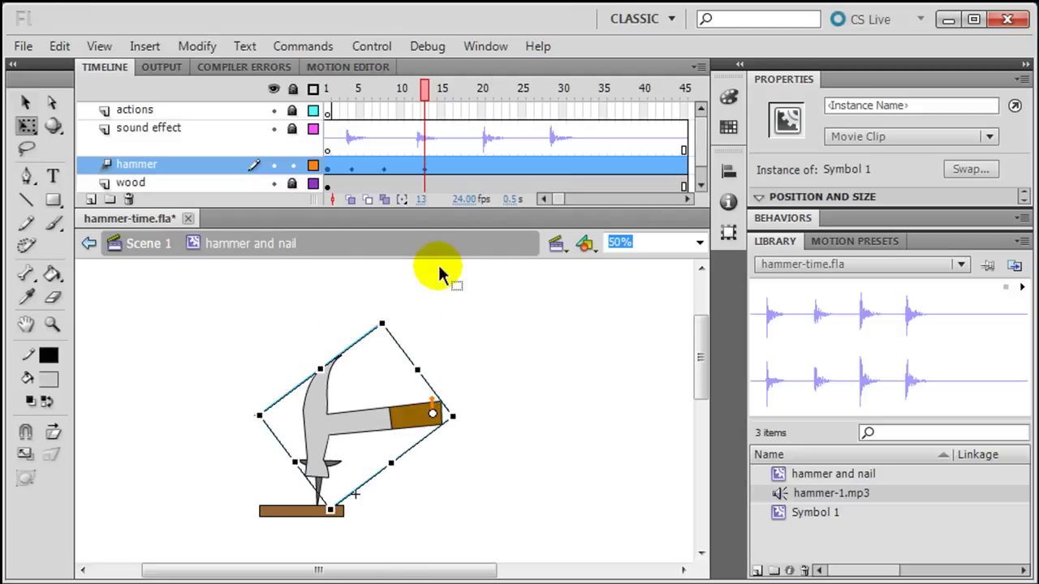
left_click(455, 172)
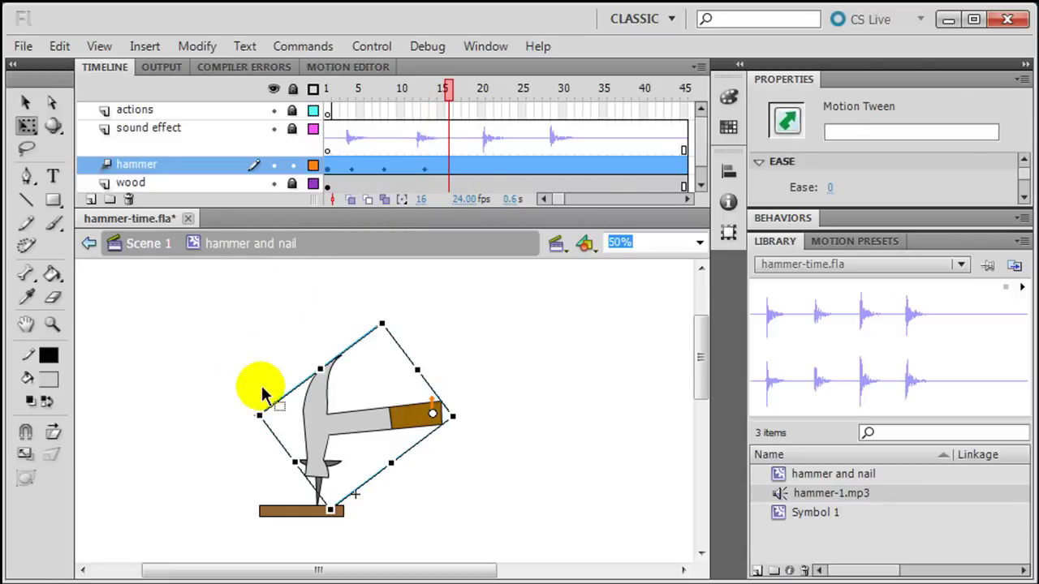
left_click_drag(259, 399, 324, 298)
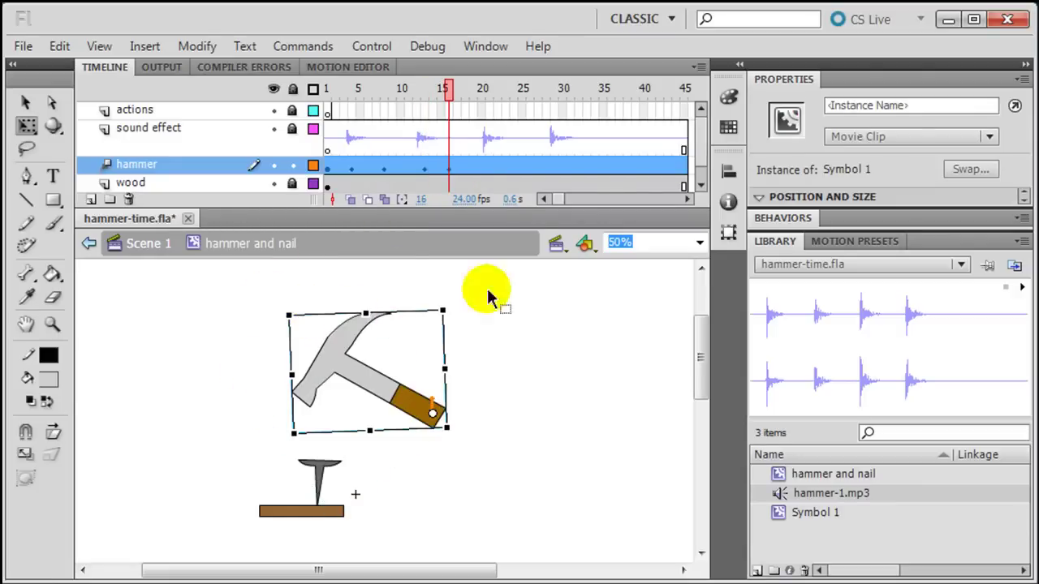
Step: At frame 21 of the hammer layer, move the raised hammer slightly farther down for the third strike
left_click(487, 172)
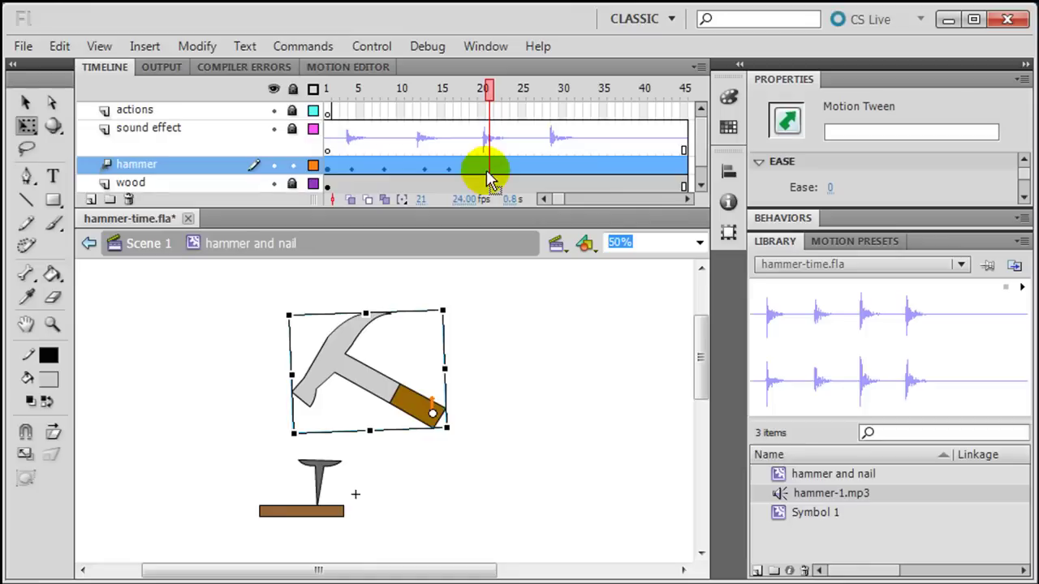
left_click(482, 168)
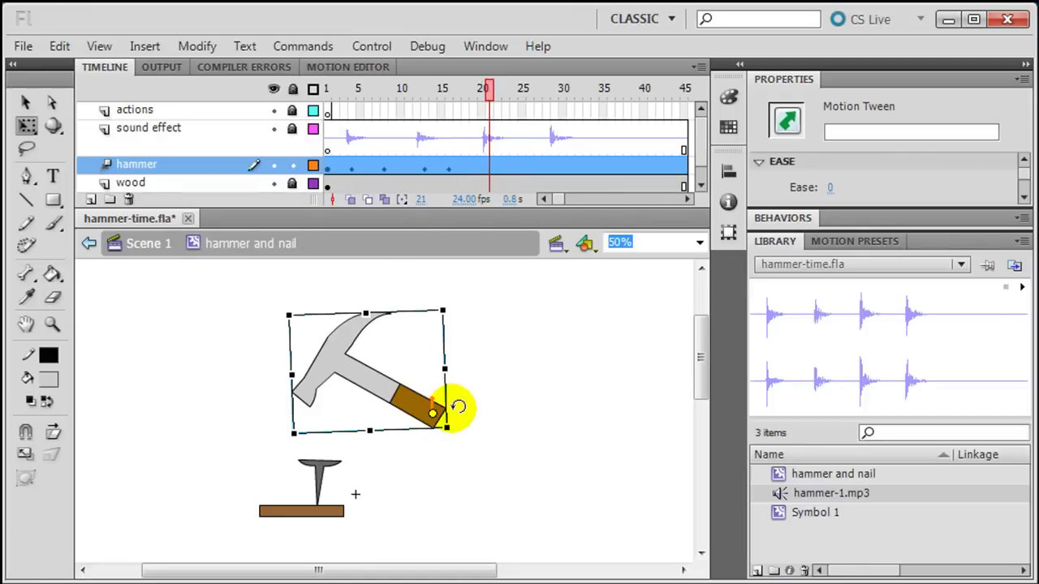
left_click_drag(459, 408, 458, 409)
Step: Rotate the hammer down for the third strike at frame 21 and back up at frame 25
left_click(292, 315)
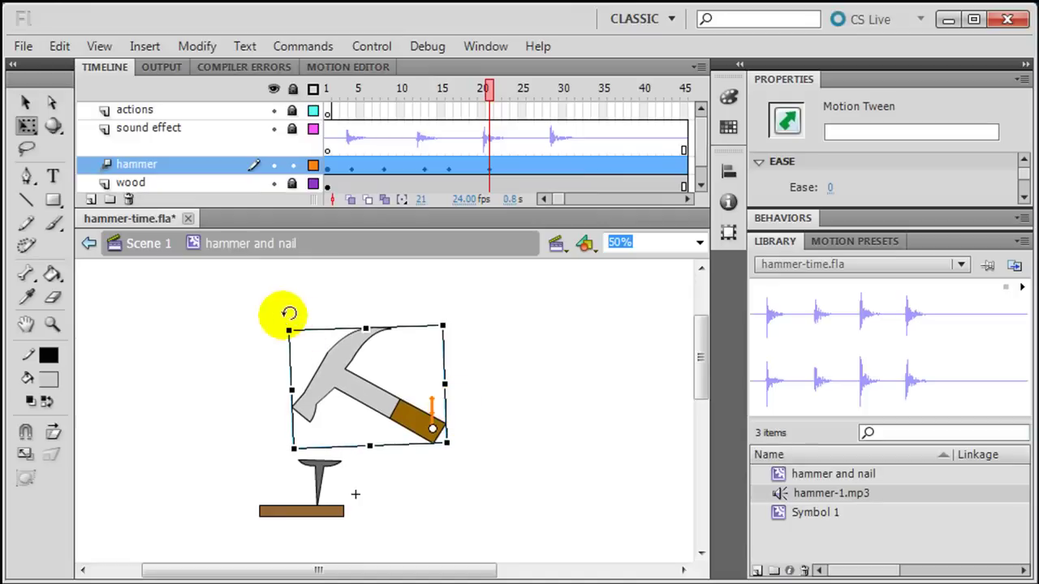
left_click_drag(292, 314, 289, 406)
left_click(520, 169)
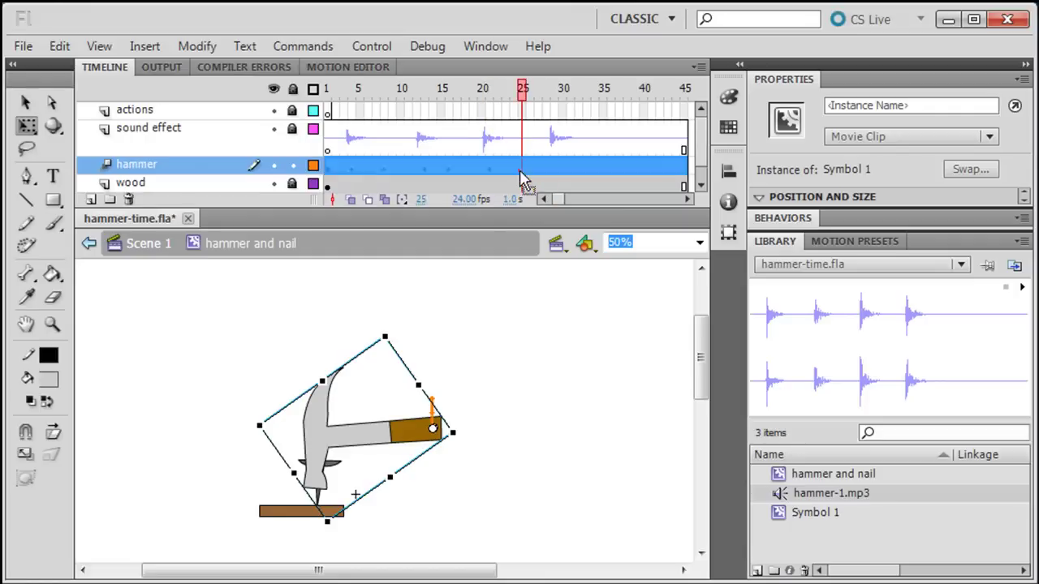
left_click_drag(253, 408, 319, 306)
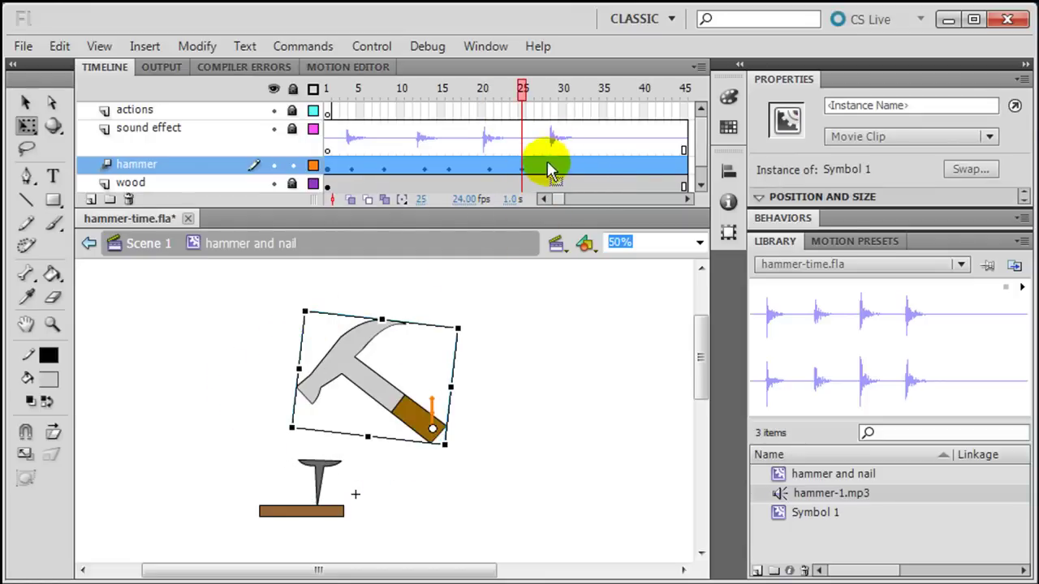
Step: At frame 29 of the hammer layer, nudge the raised hammer straight down again for the fourth strike
left_click(557, 172)
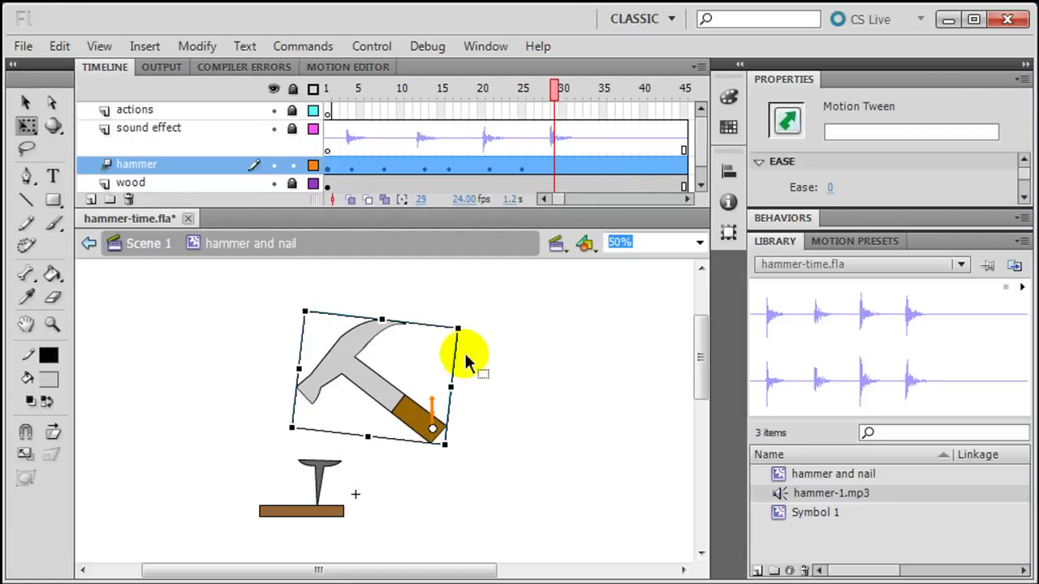
key("Down")
key("Down")
key("Down")
key("Down")
key("Down")
key("Down")
key("Down")
key("Down")
key("Down")
key("Down")
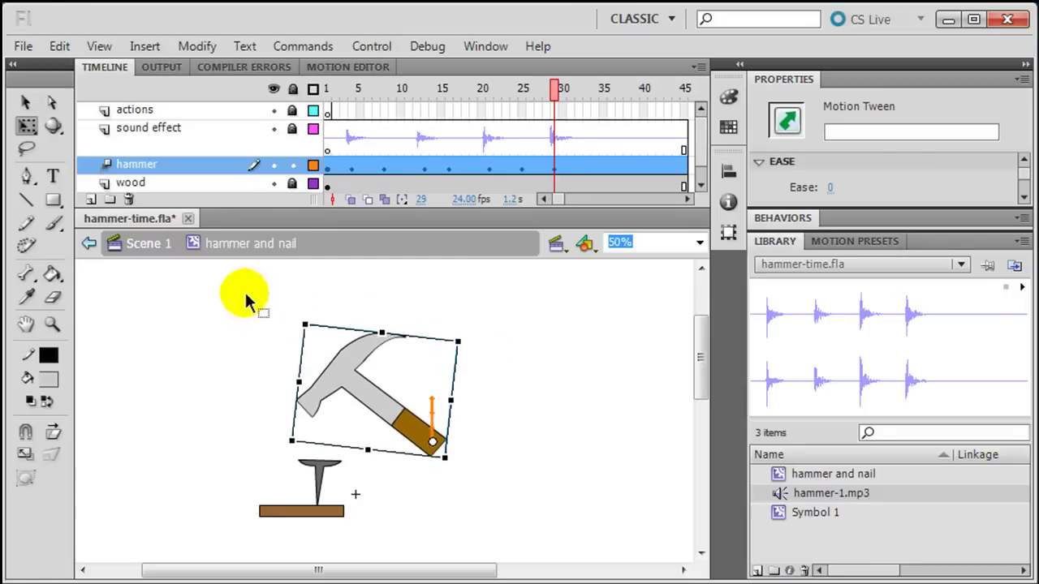
Step: Rotate the hammer down until its head meets the wood at frame 29, and back up at frame 35
left_click(310, 310)
left_click_drag(309, 310, 306, 429)
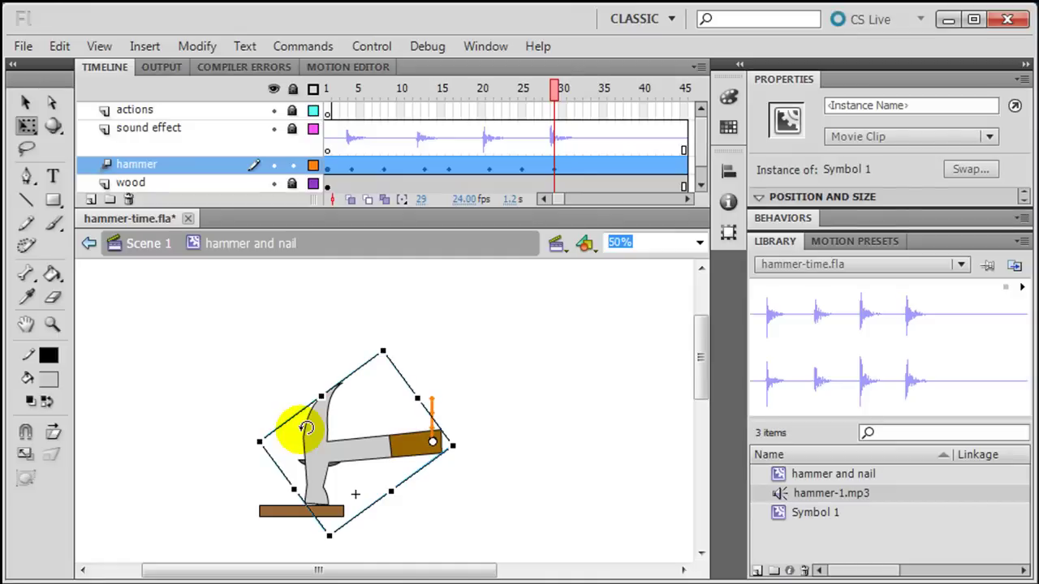
left_click(601, 172)
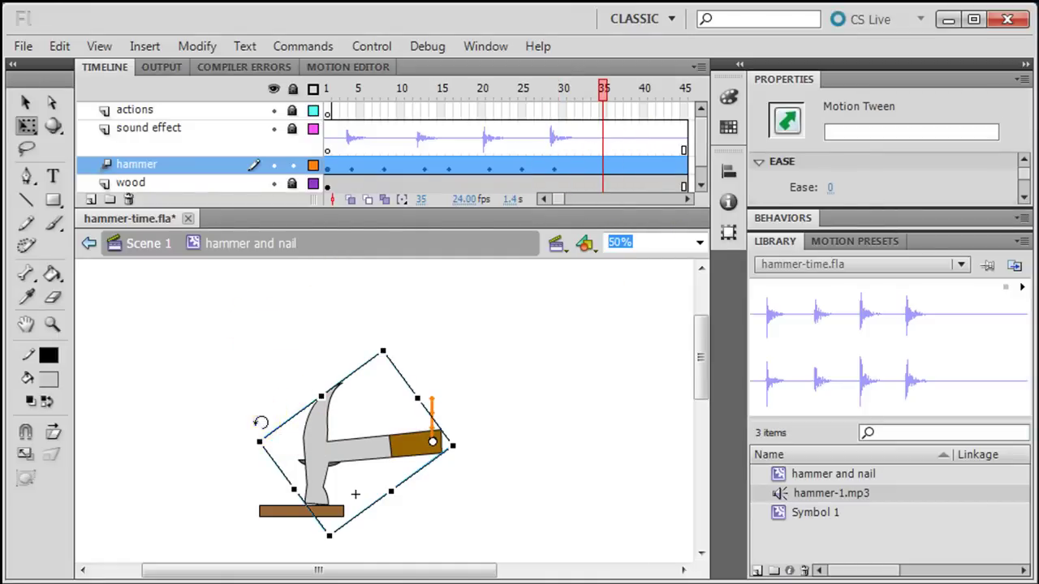
left_click_drag(260, 422, 329, 325)
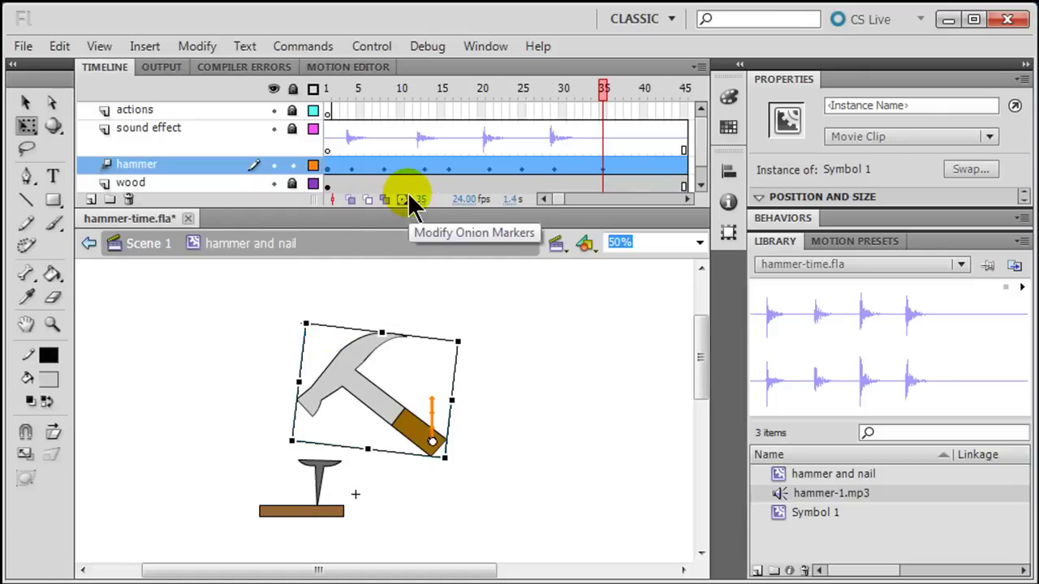
Step: Play the animation through to check the four hammer strikes, and lock the hammer layer
key("Return")
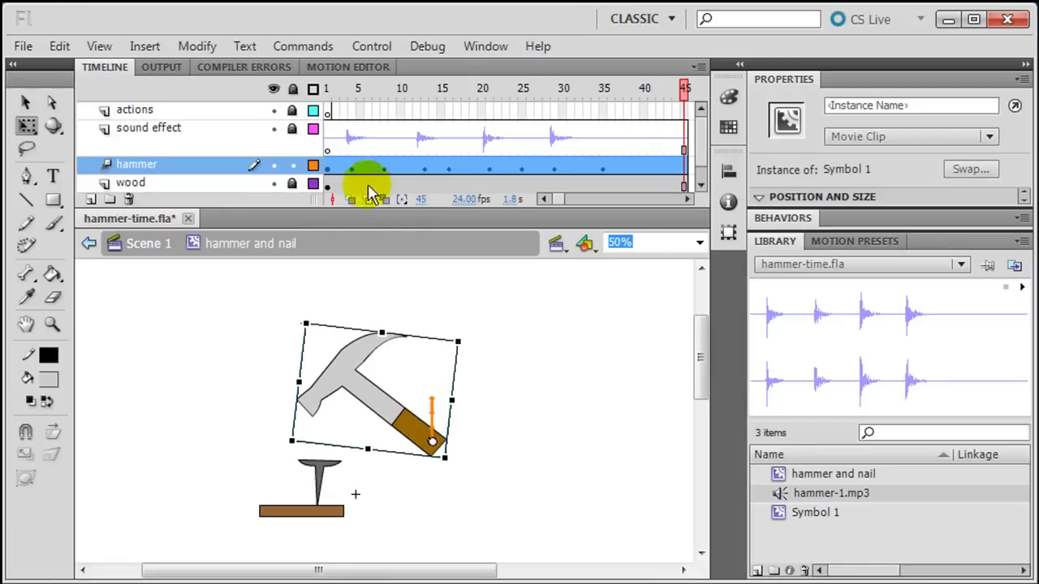
left_click(292, 166)
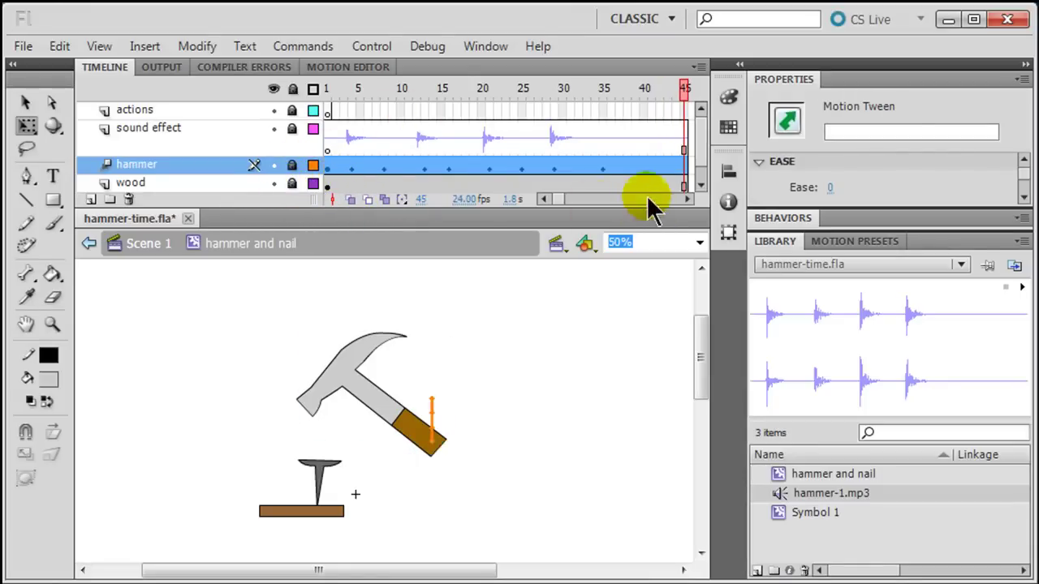
Step: Display the hammer layer's artwork as outlines only, leaving its other layer properties as they are
left_click(700, 185)
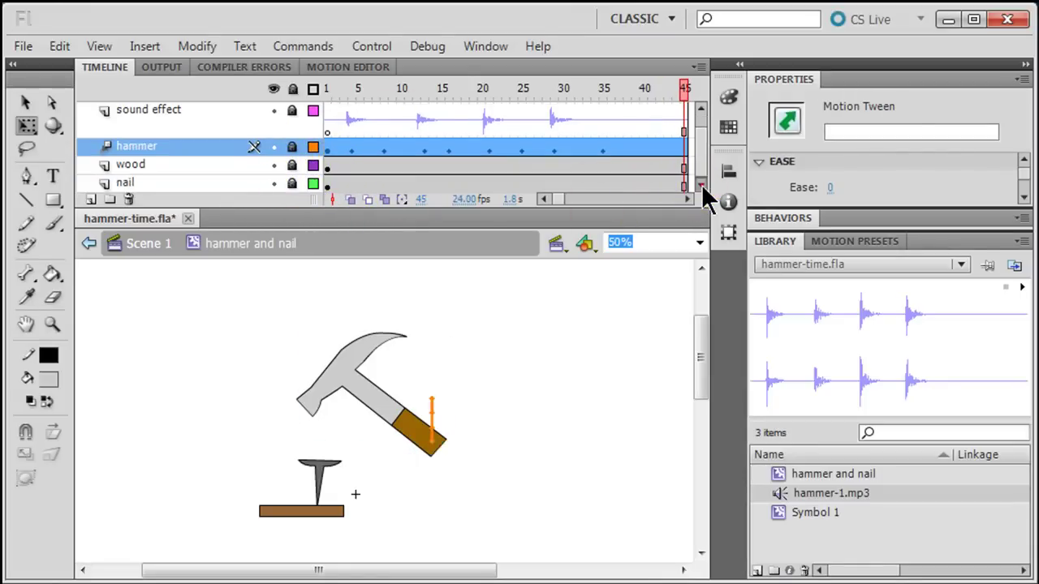
left_click(314, 148)
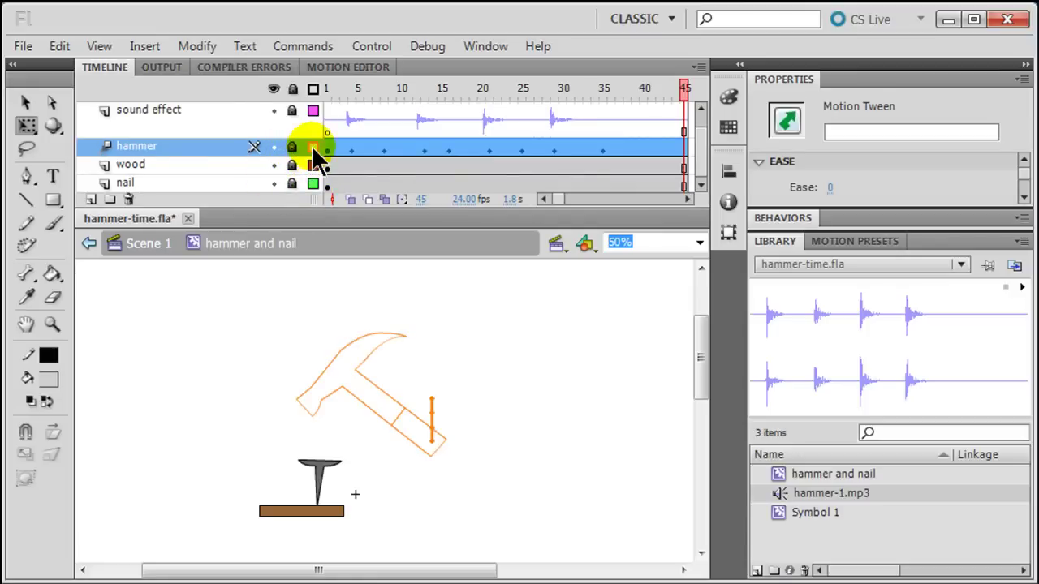
double_click(313, 148)
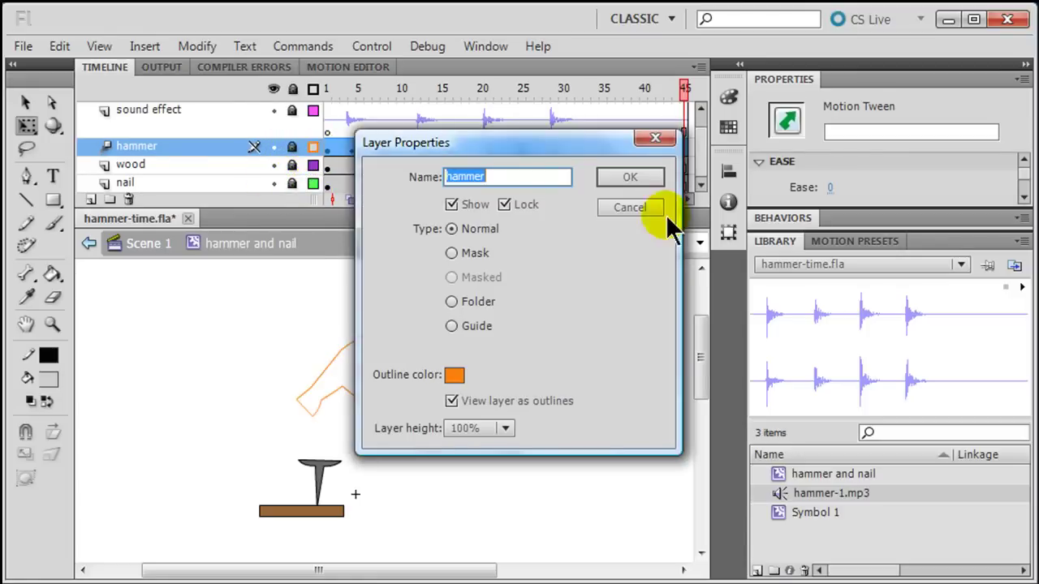
left_click(650, 209)
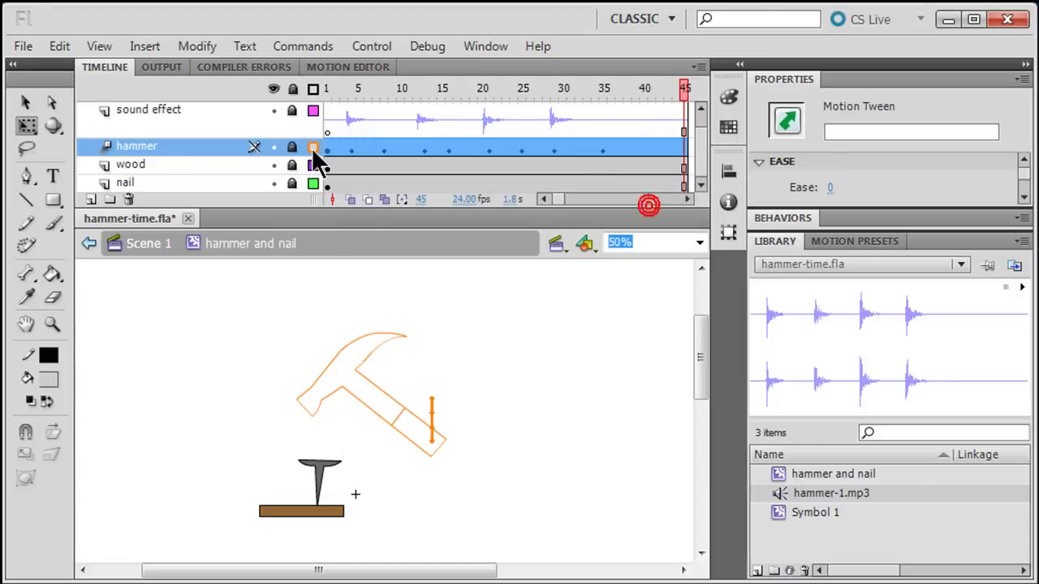
left_click(313, 148)
left_click(312, 148)
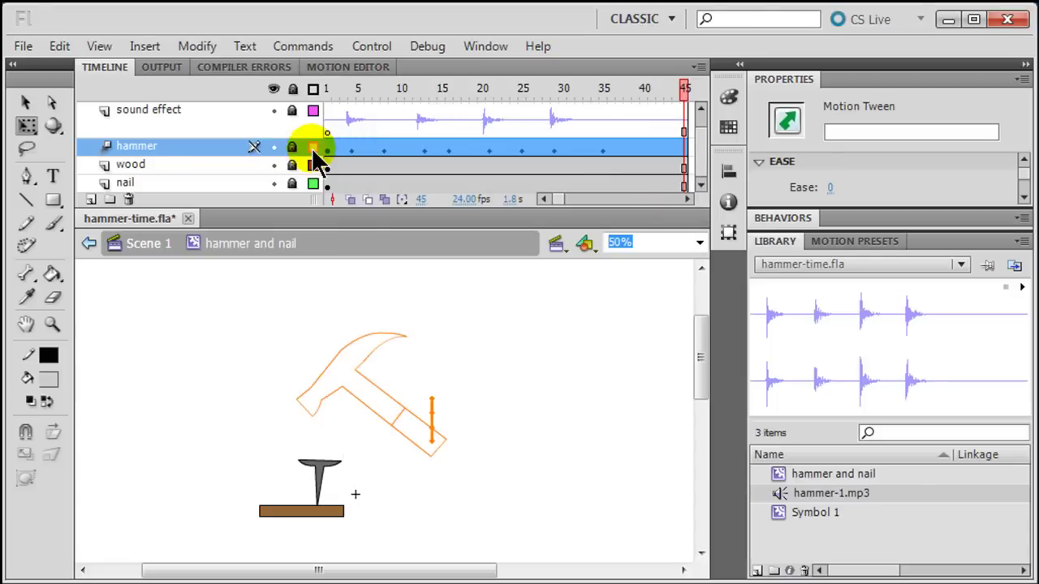
Step: Unlock the nail layer and insert keyframes on it at frames 3 and 4
left_click(294, 183)
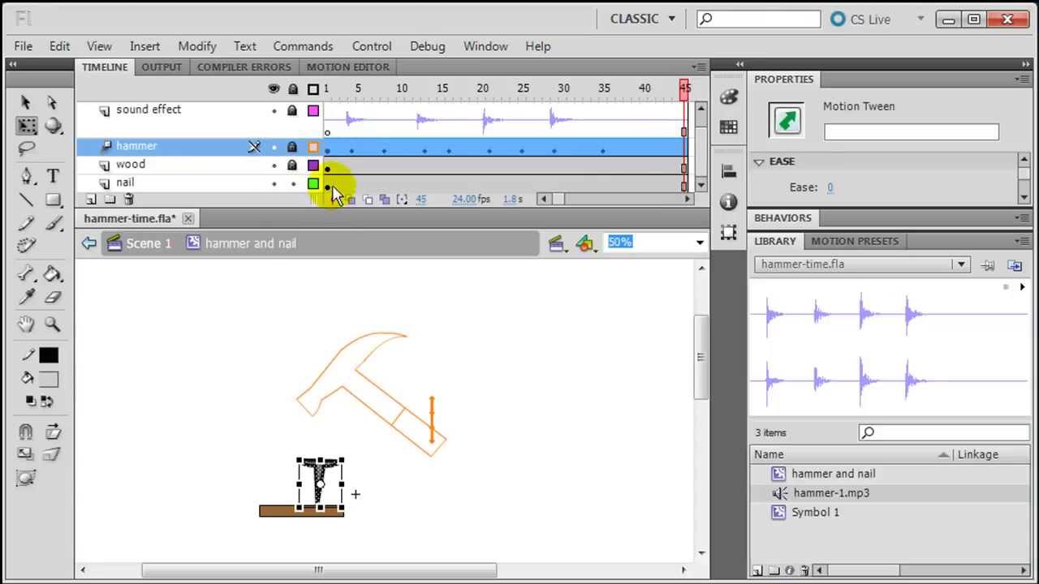
left_click(327, 183)
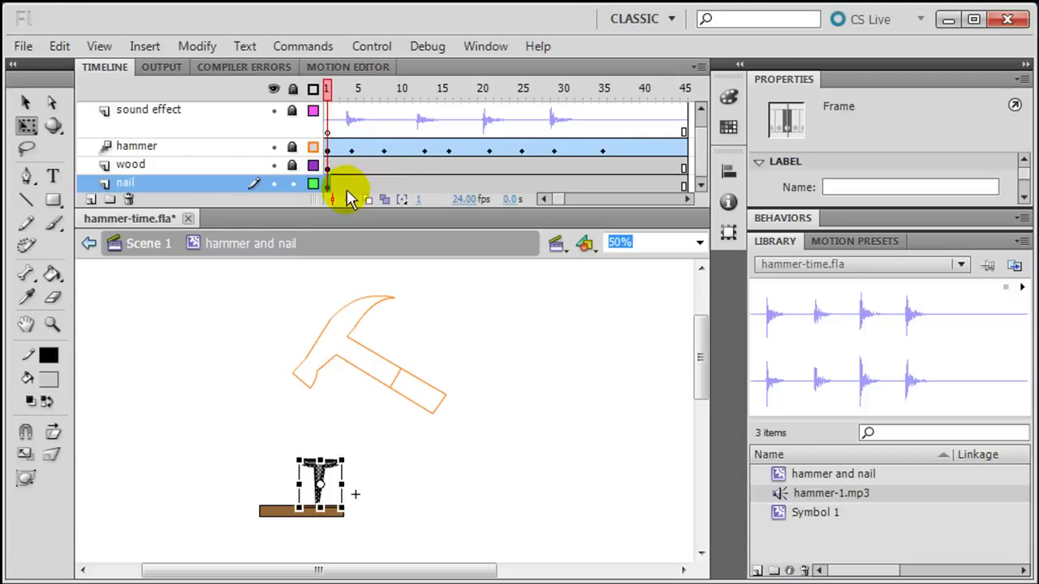
left_click(351, 183)
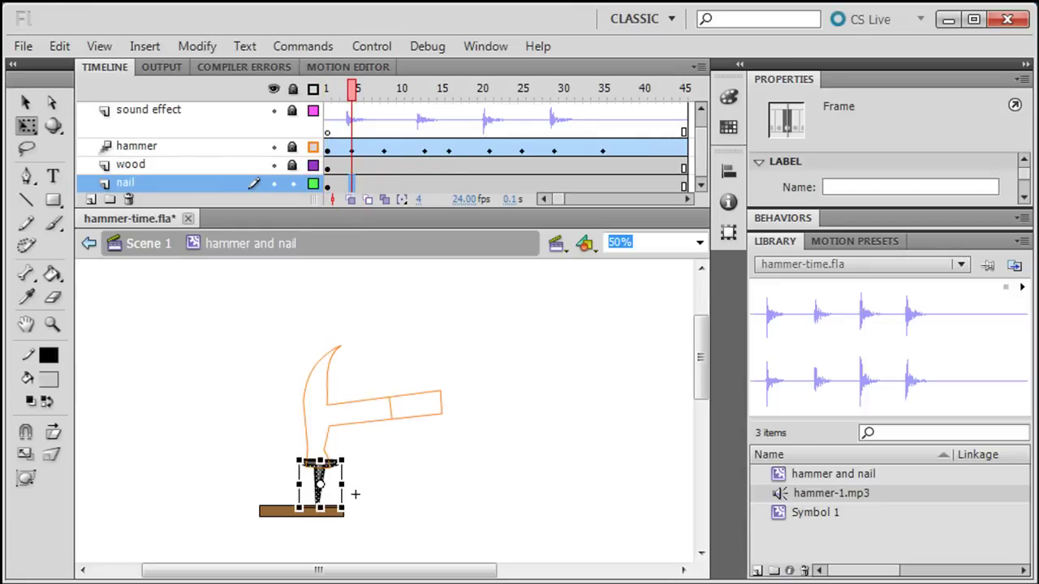
left_click(344, 185)
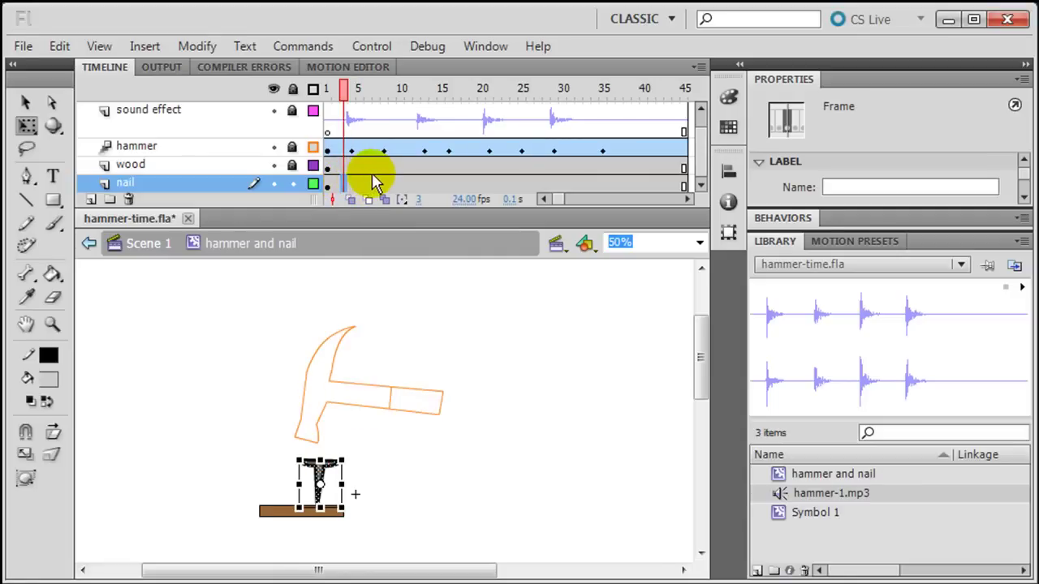
key("period")
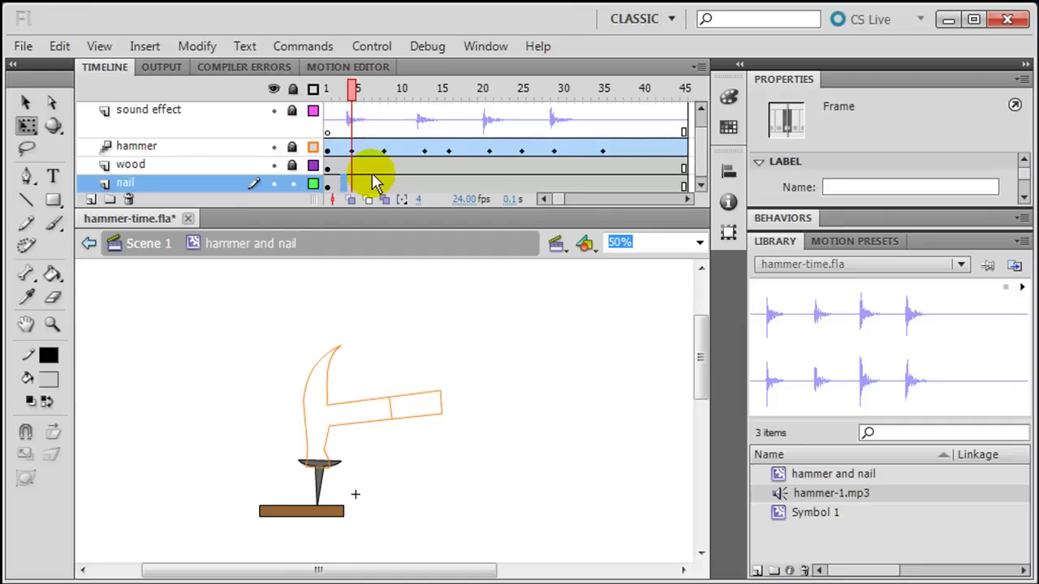
key("comma")
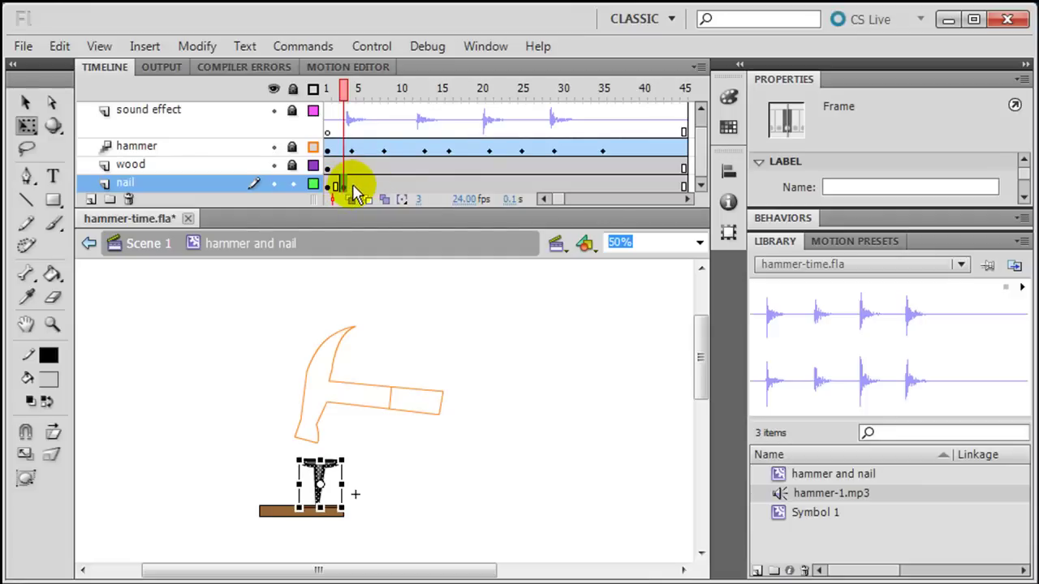
key("period")
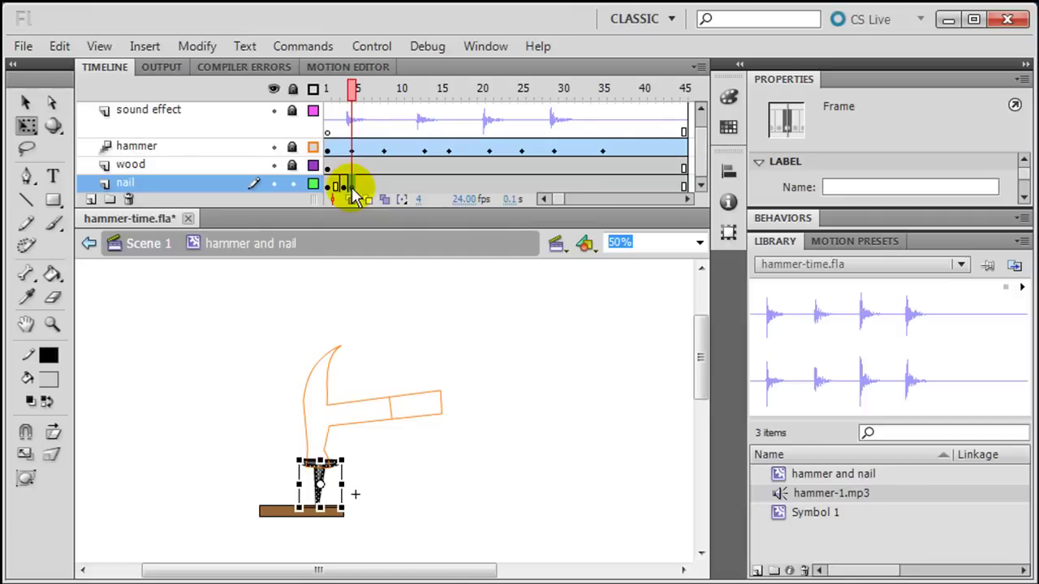
Step: At frame 4 of the nail layer, nudge the nail straight down to the bottom of the hammer head
key("Down")
key("Down")
key("Down")
key("Down")
key("Down")
key("Down")
key("Down")
key("Down")
key("Down")
key("Down")
key("Down")
key("Down")
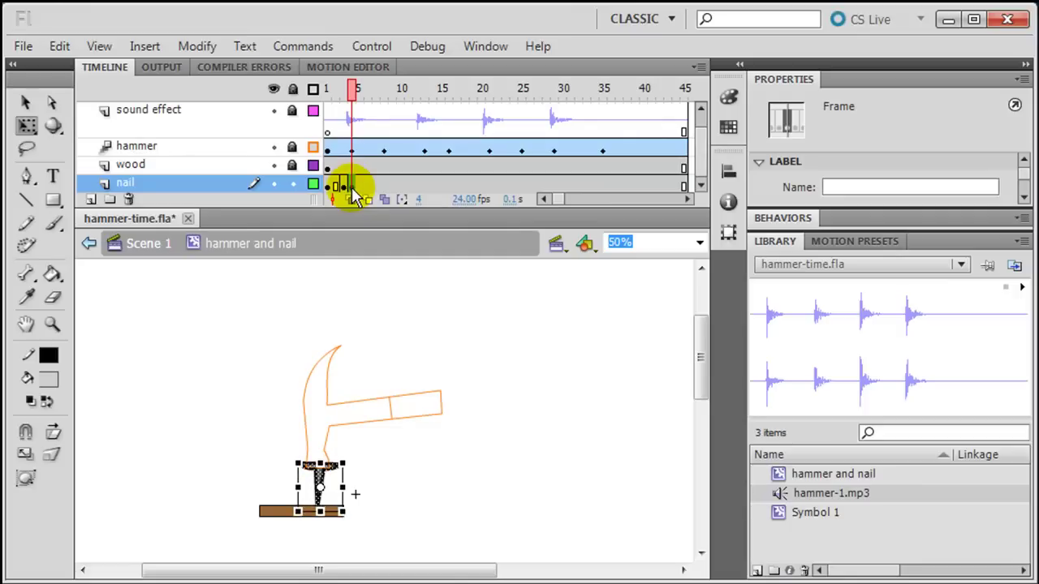
key("Down")
key("Down")
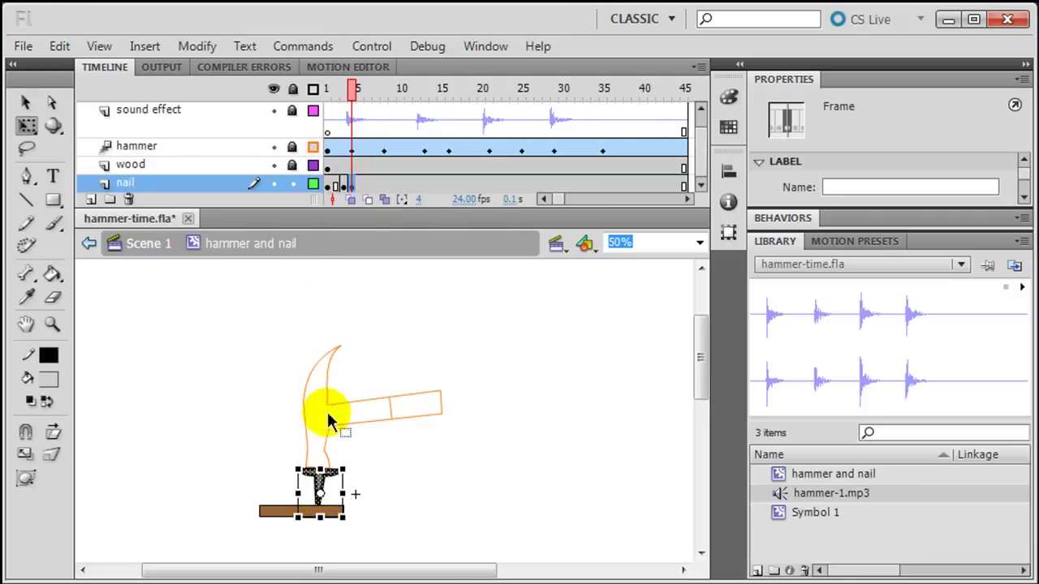
Step: Insert a keyframe at frame 13 of the nail layer for the second hammer strike
left_click(359, 186)
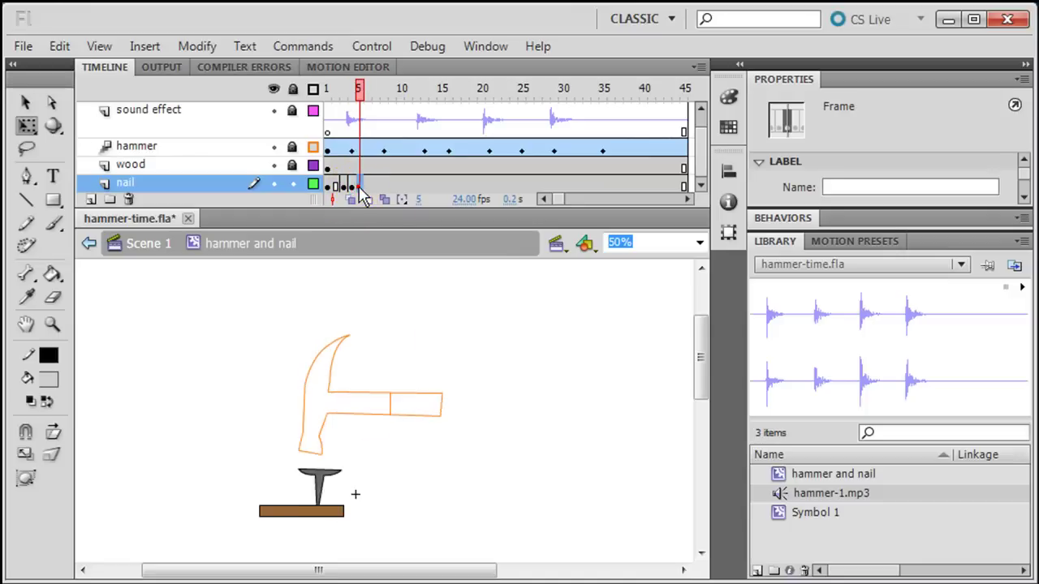
key("F6")
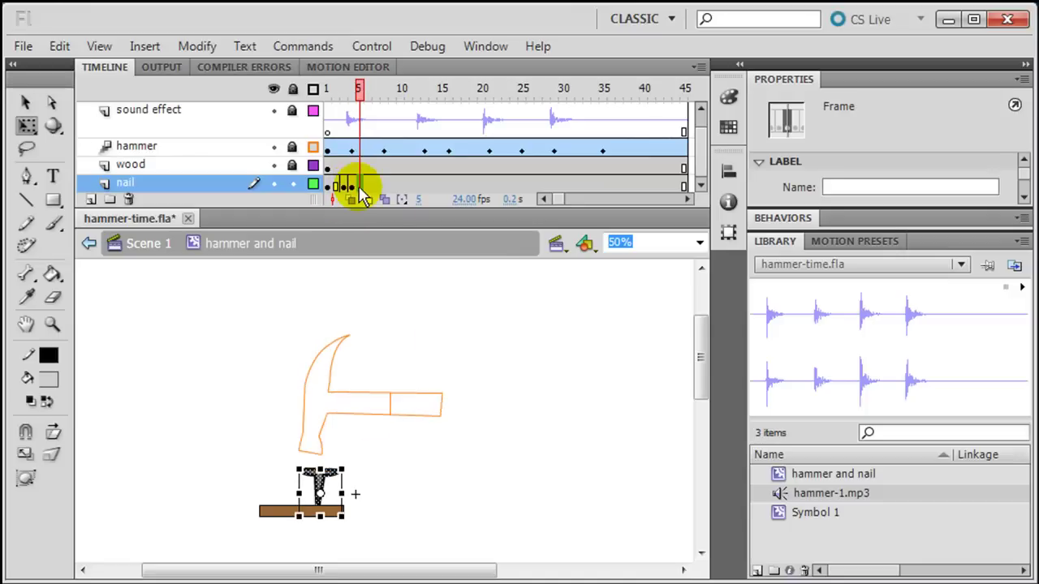
left_click(417, 186)
key("F6")
left_click(423, 186)
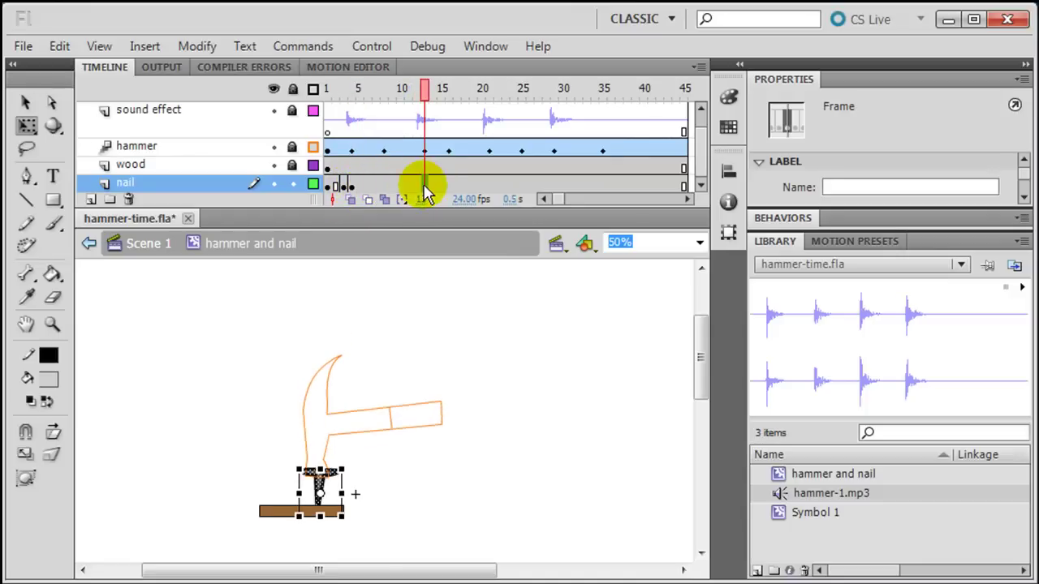
left_click(412, 186)
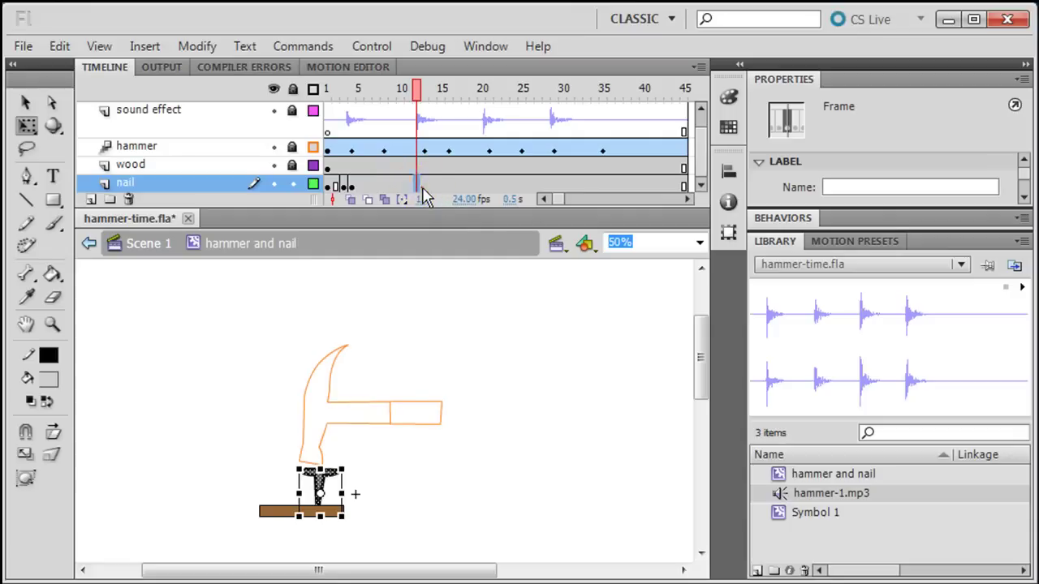
left_click(424, 188)
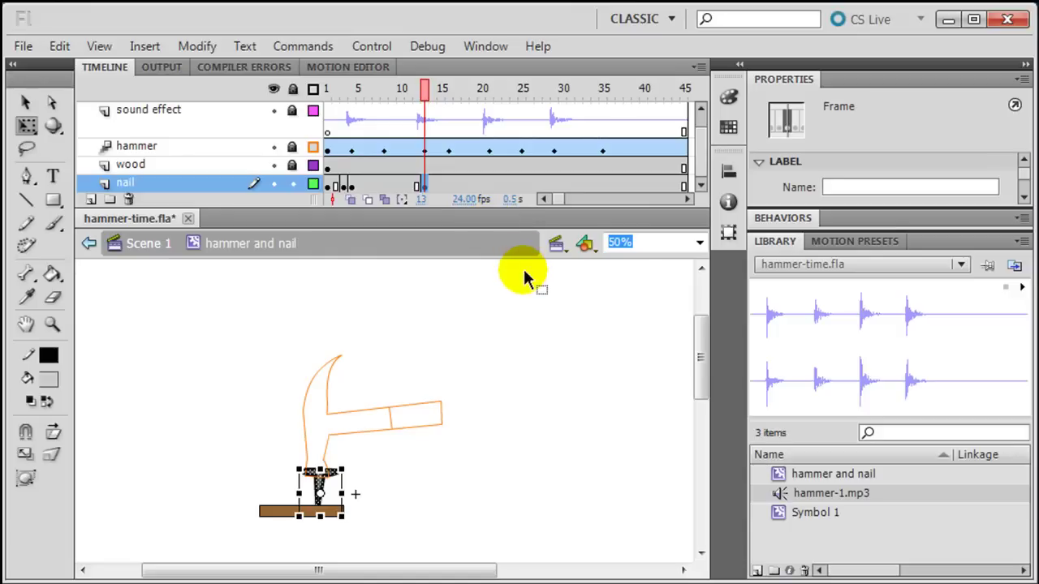
Step: At frame 13, nudge the nail farther down into the wood to meet the striking hammer head
key("Down")
key("Down")
key("Down")
key("Down")
key("Down")
key("Down")
key("Down")
key("Down")
key("Down")
key("Down")
key("Down")
key("Down")
key("Down")
key("Down")
key("Down")
key("Down")
key("Down")
key("Down")
key("Down")
key("Down")
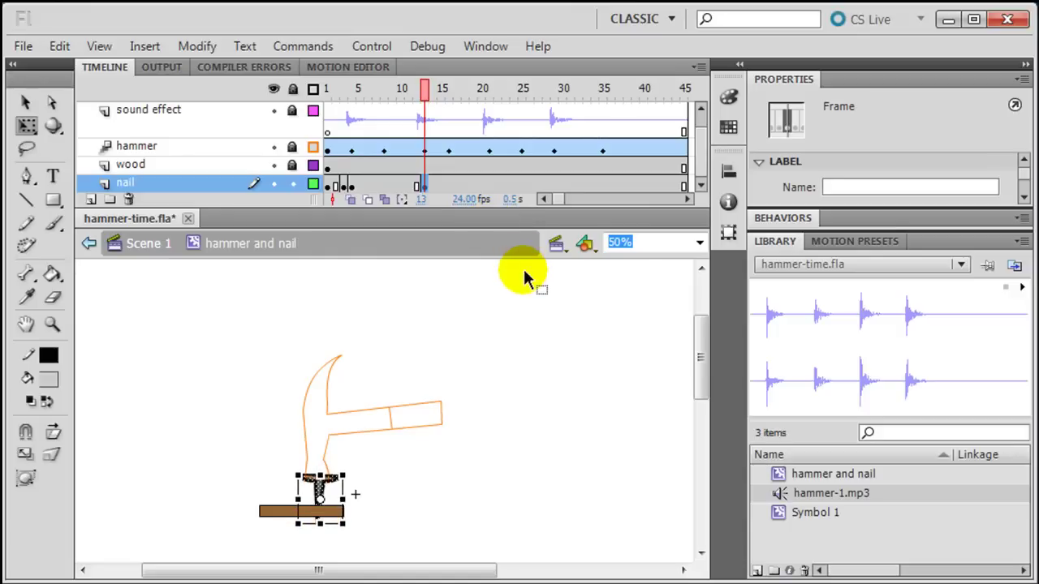
Step: Insert a keyframe at frame 21 of the nail layer for the third hammer strike
left_click(431, 187)
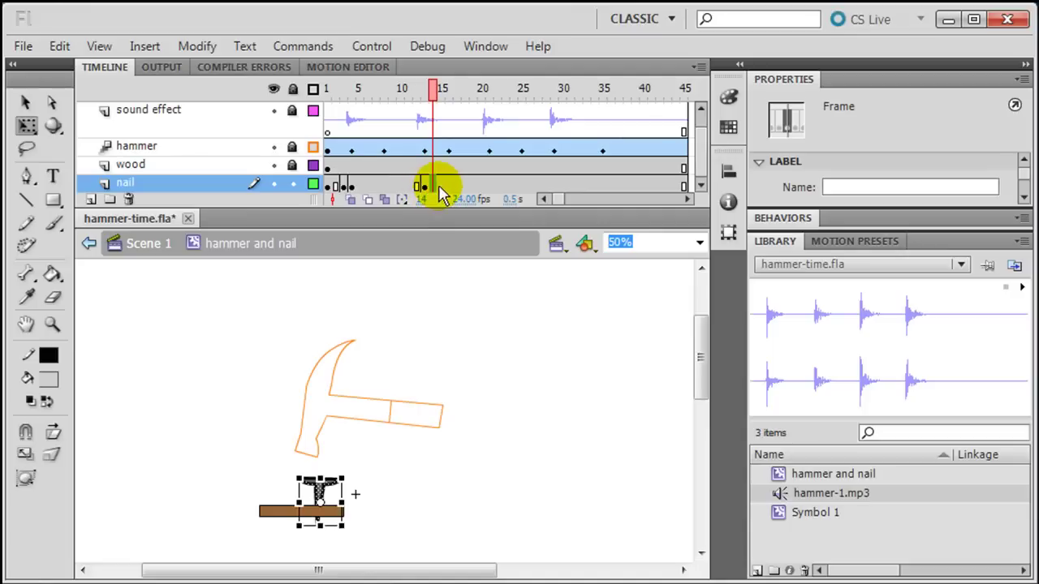
left_click(441, 188)
left_click(449, 188)
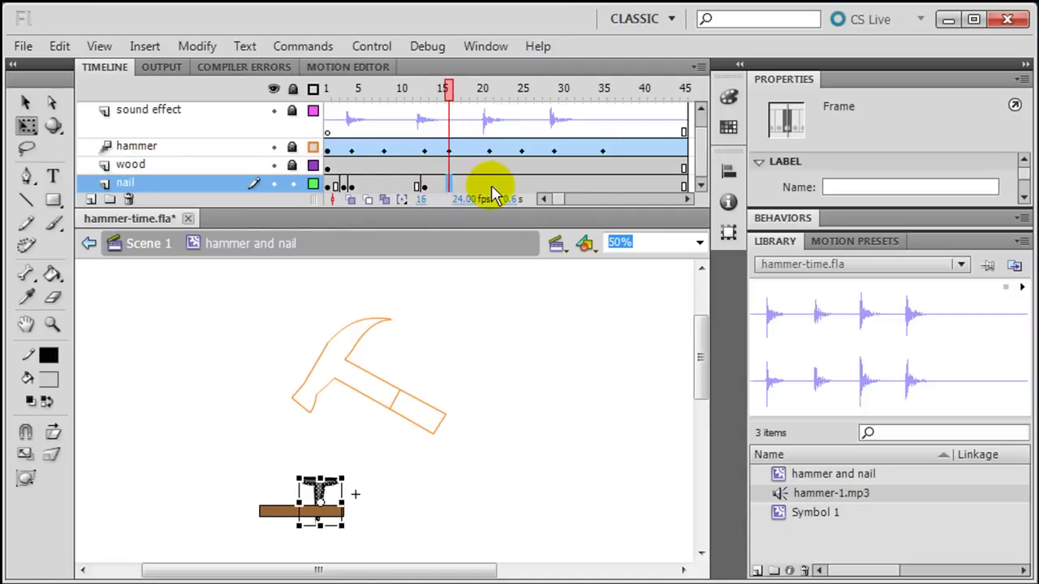
left_click(487, 187)
left_click(481, 187)
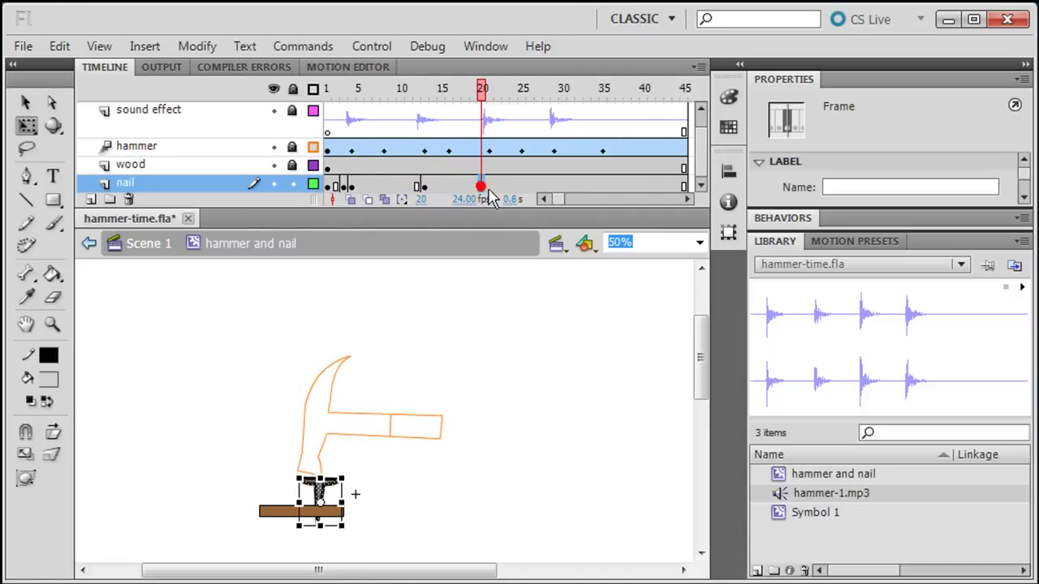
left_click(488, 193)
left_click(345, 491)
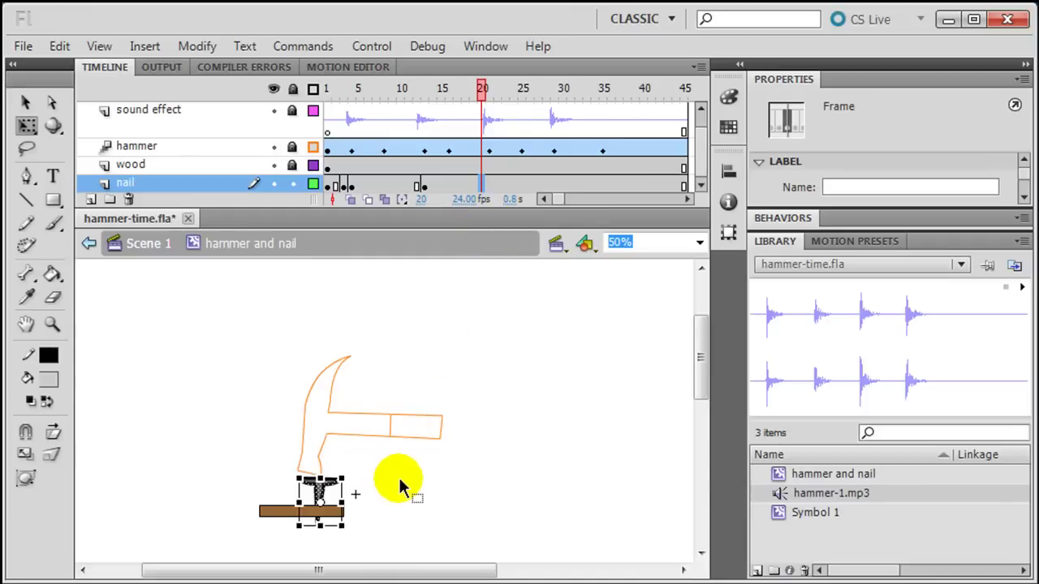
left_click(487, 192)
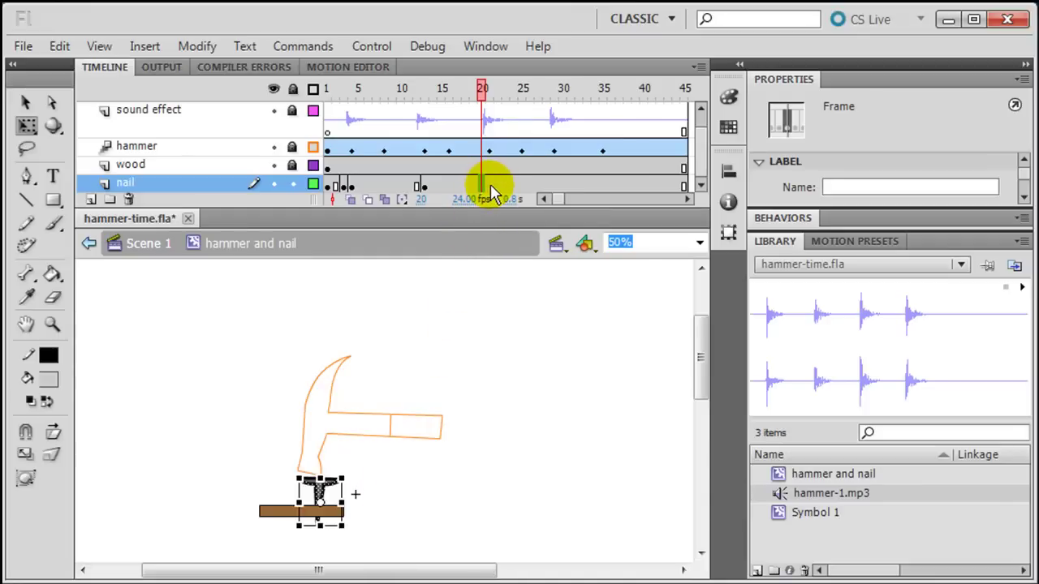
left_click(489, 186)
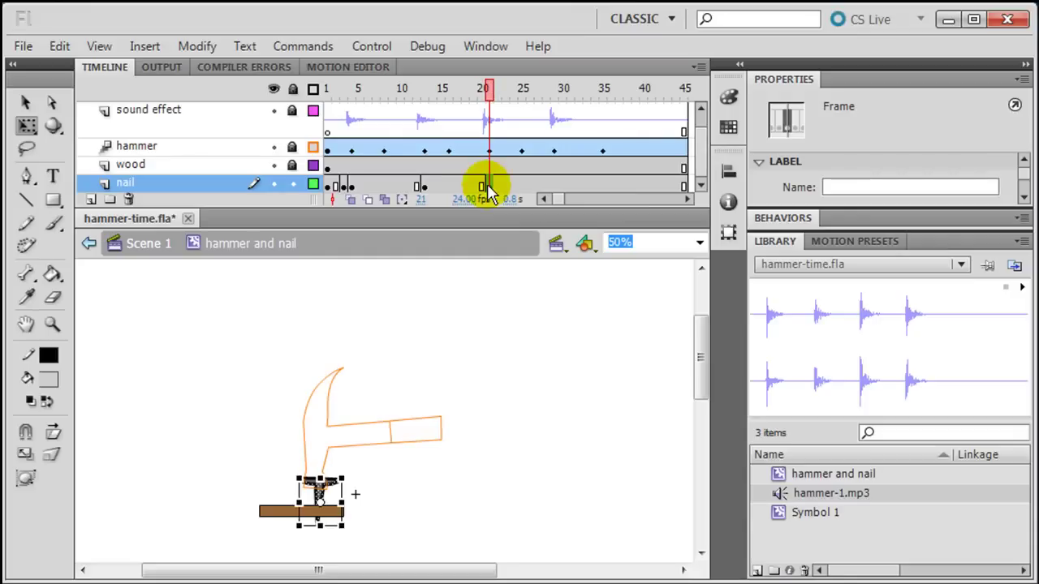
Step: At frame 21, nudge the nail straight down until its head sits just under the hammer head
key("Down")
key("Down")
key("Down")
key("Down")
key("Down")
key("Down")
key("Down")
key("Down")
key("Down")
key("Down")
key("Down")
key("Down")
key("Down")
key("Down")
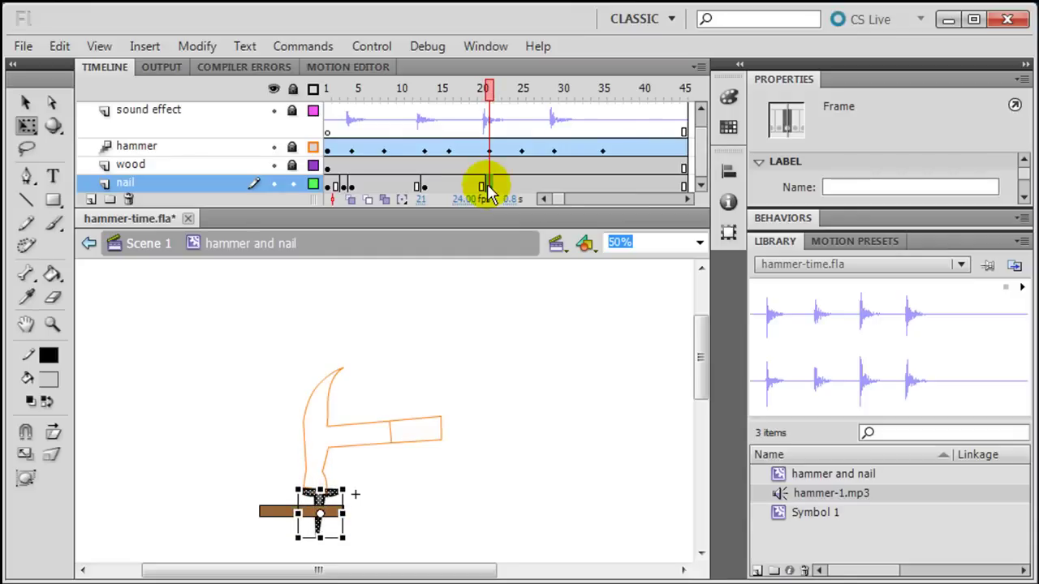
key("Down")
key("Down")
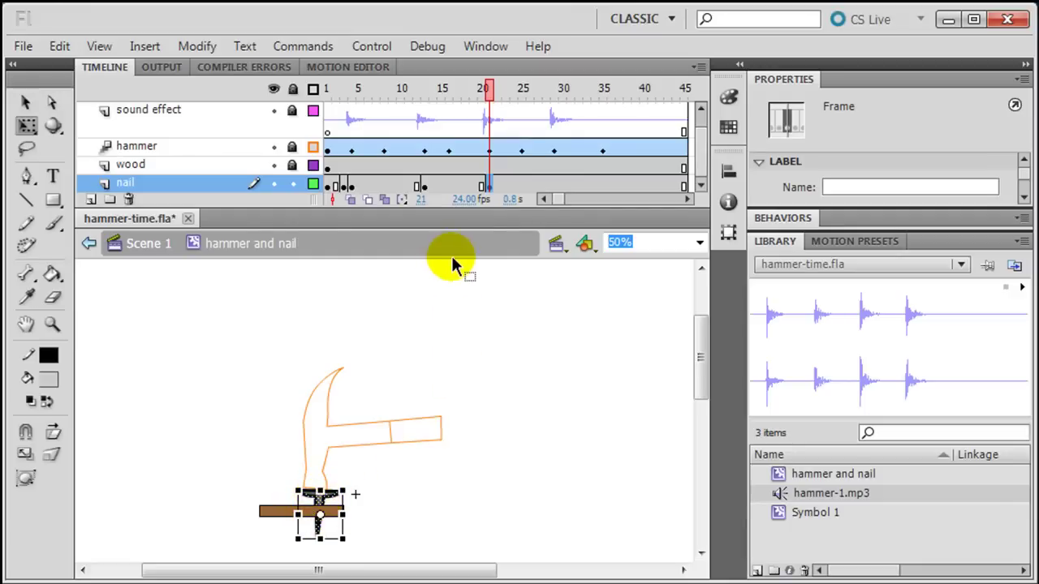
Step: Insert a keyframe at frame 29 of the nail layer for the fourth hammer strike
left_click(496, 186)
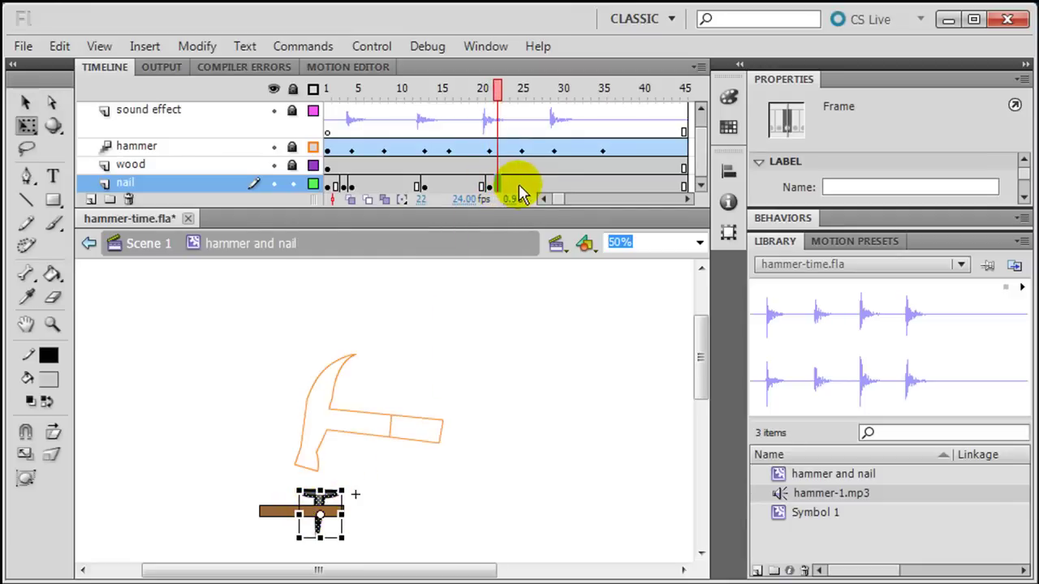
left_click(529, 185)
left_click(554, 186)
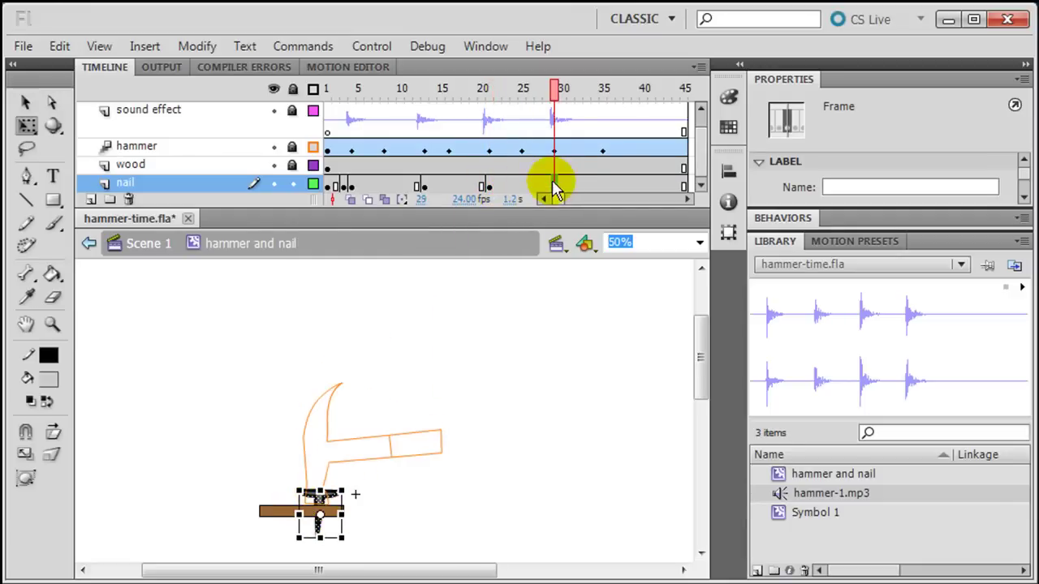
left_click(548, 185)
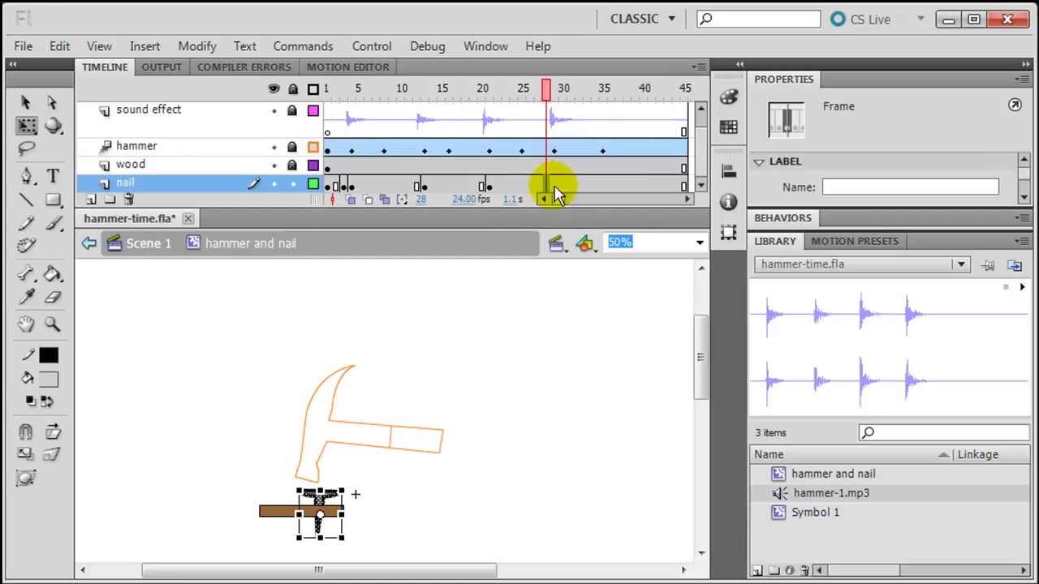
left_click(555, 188)
left_click(555, 187)
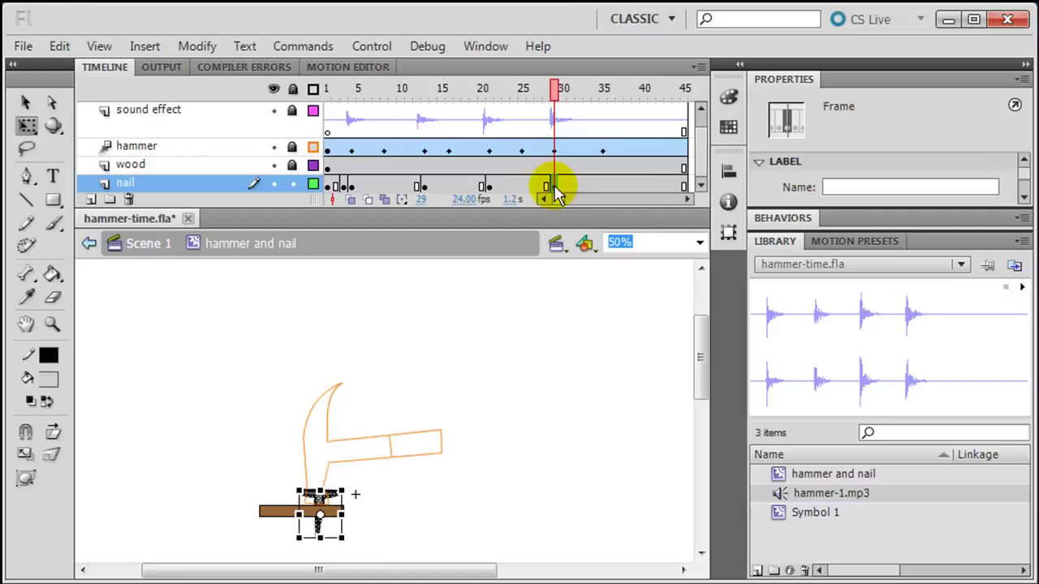
Step: At frame 29, nudge the nail straight down until its head sits flush on the wood's upper surface
key("Down")
key("Down")
key("Down")
key("Down")
key("Down")
key("Down")
key("Down")
key("Down")
key("Down")
key("Down")
key("Down")
key("Down")
key("Down")
key("Down")
key("Down")
key("Down")
key("Down")
key("Down")
key("Down")
key("Down")
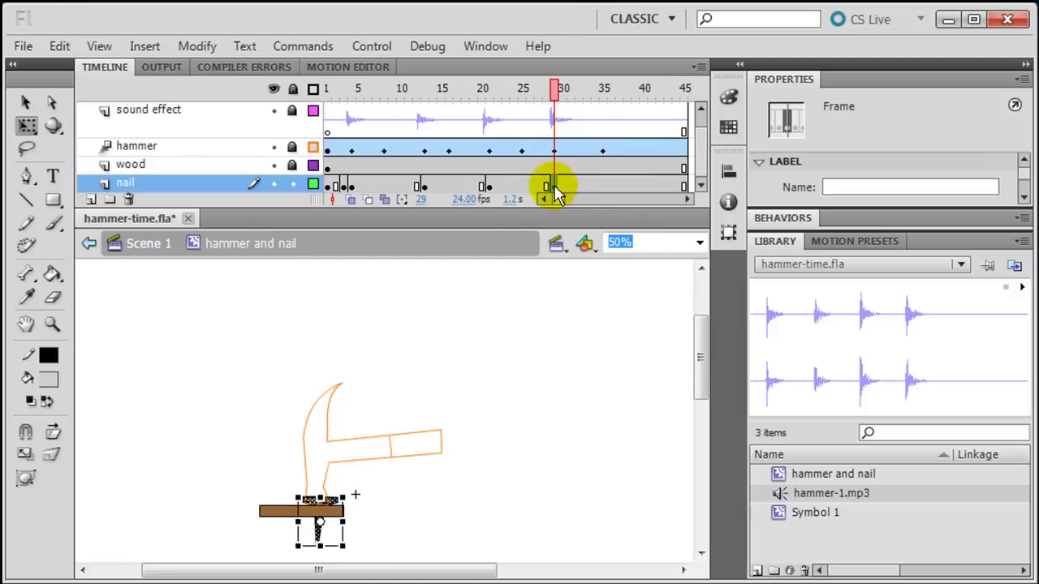
key("Down")
key("Down")
key("Down")
key("Down")
key("Down")
key("Down")
key("Down")
key("Down")
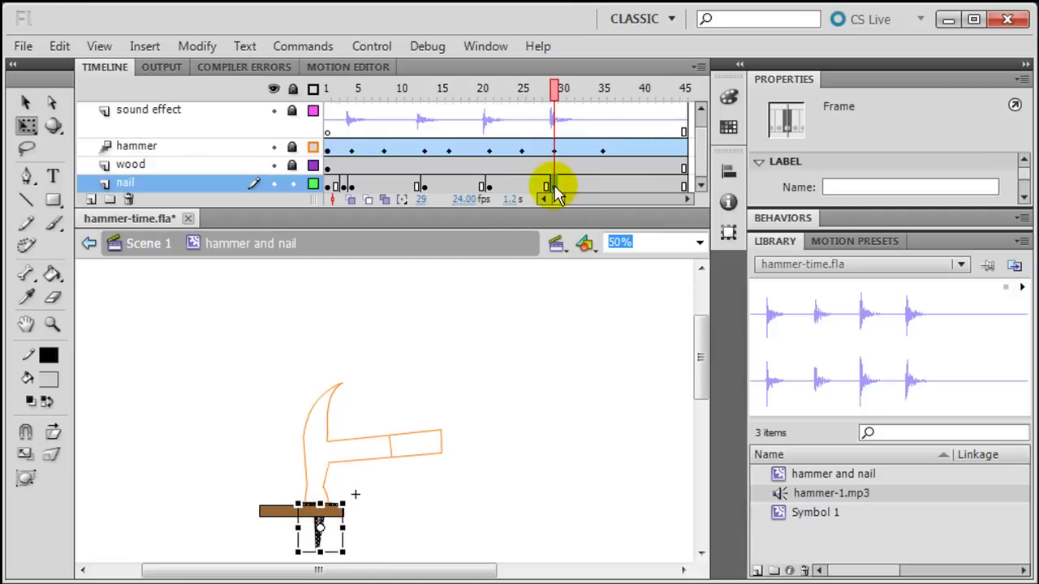
key("Down")
key("Down")
Step: Check the frames after the final strike, turn off the hammer layer's outline display, and play the animation
left_click(562, 187)
left_click(579, 186)
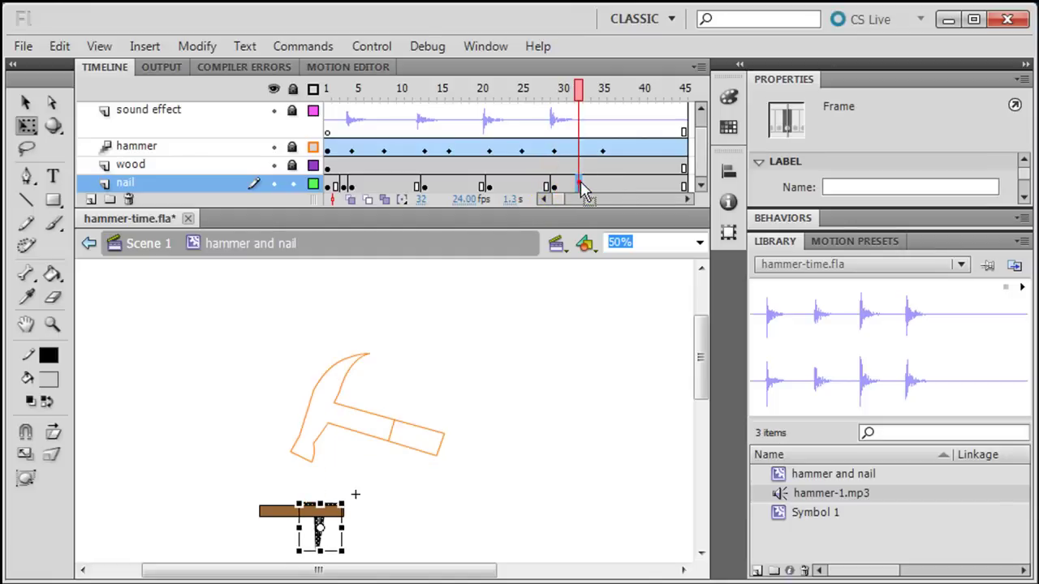
left_click(597, 186)
left_click(613, 185)
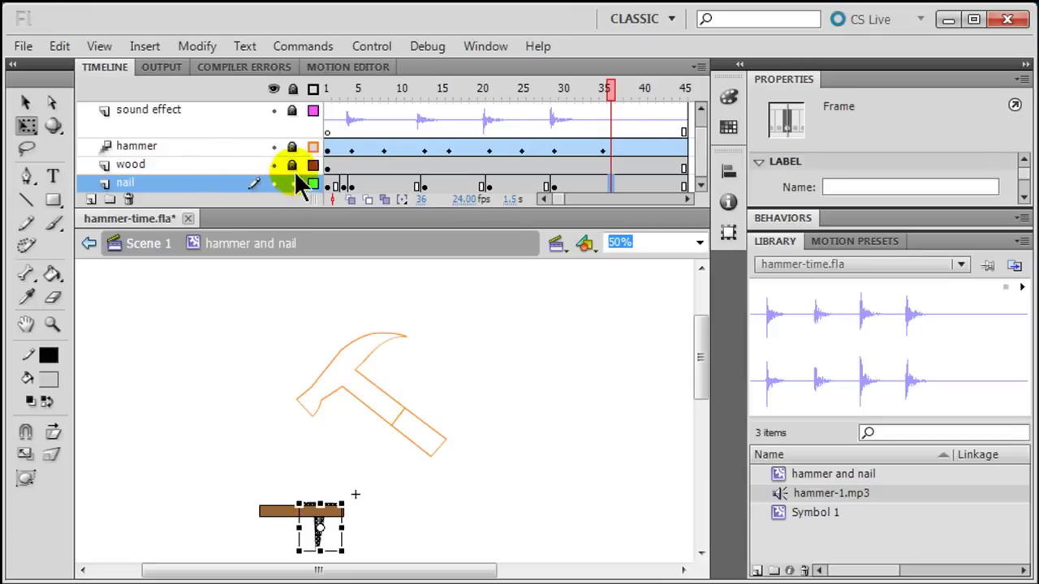
left_click(313, 147)
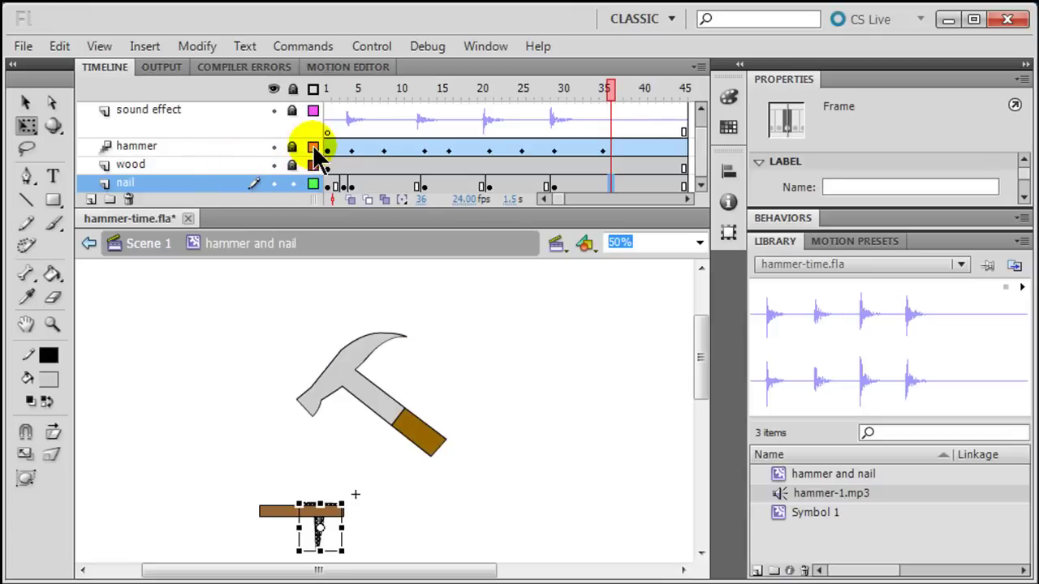
key("Return")
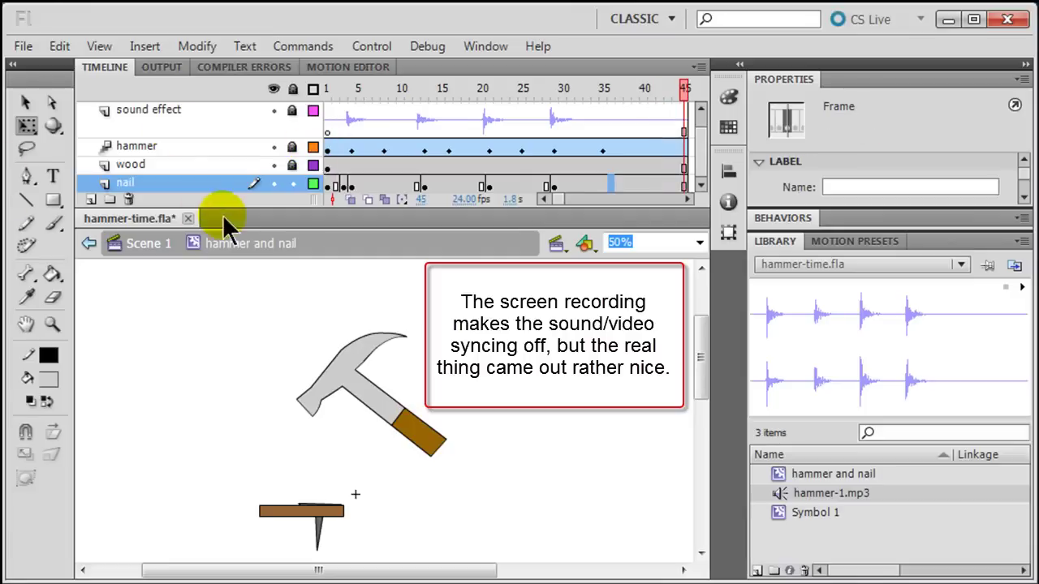
Step: Return to Scene 1 and place an instance of the hammer and nail movie clip on the stage
left_click(149, 246)
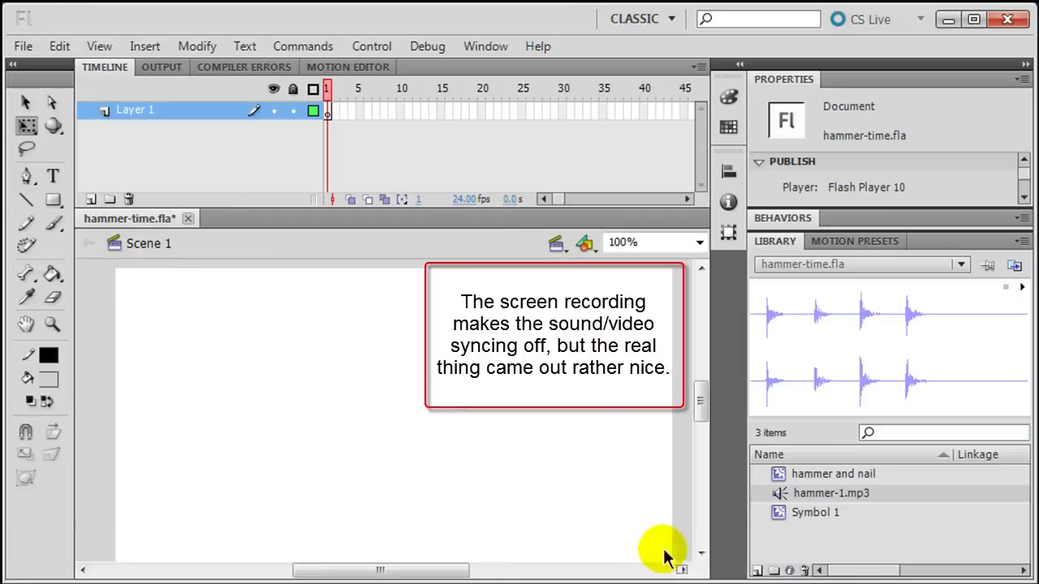
left_click(781, 476)
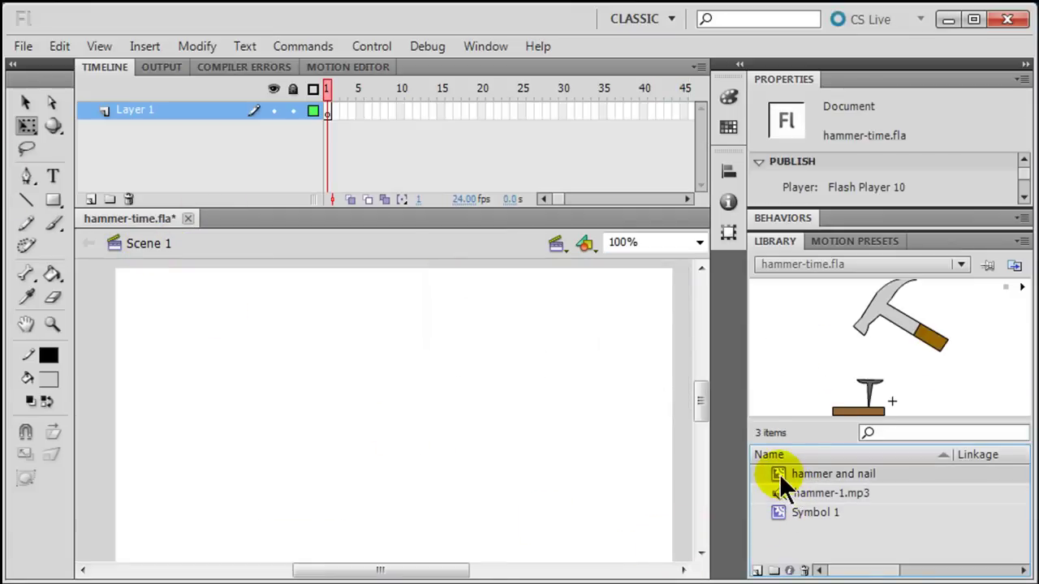
left_click(700, 241)
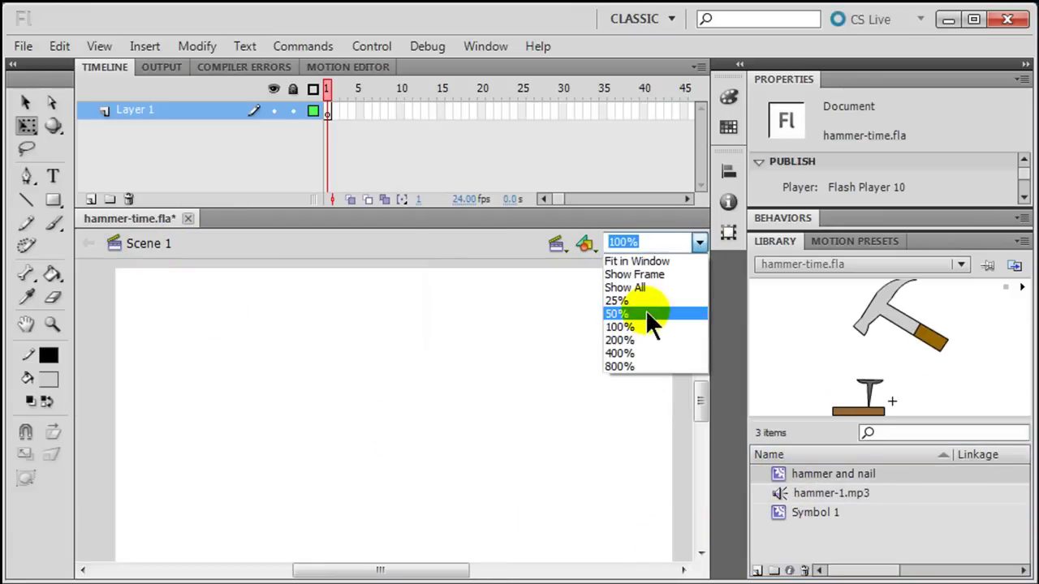
left_click(650, 240)
type("75")
key("Return")
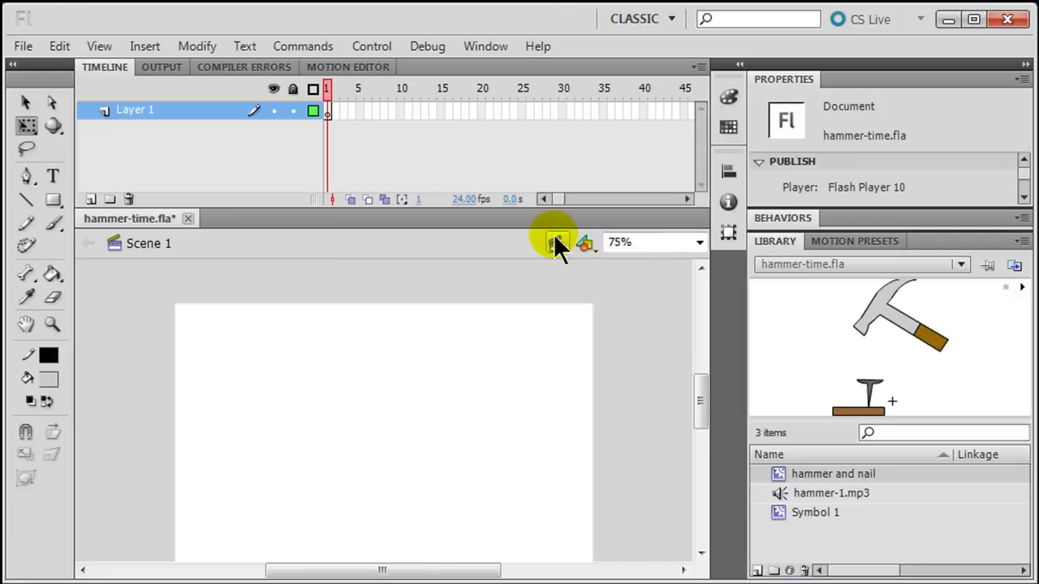
scroll(700, 410, "down", 1)
left_click_drag(699, 410, 701, 419)
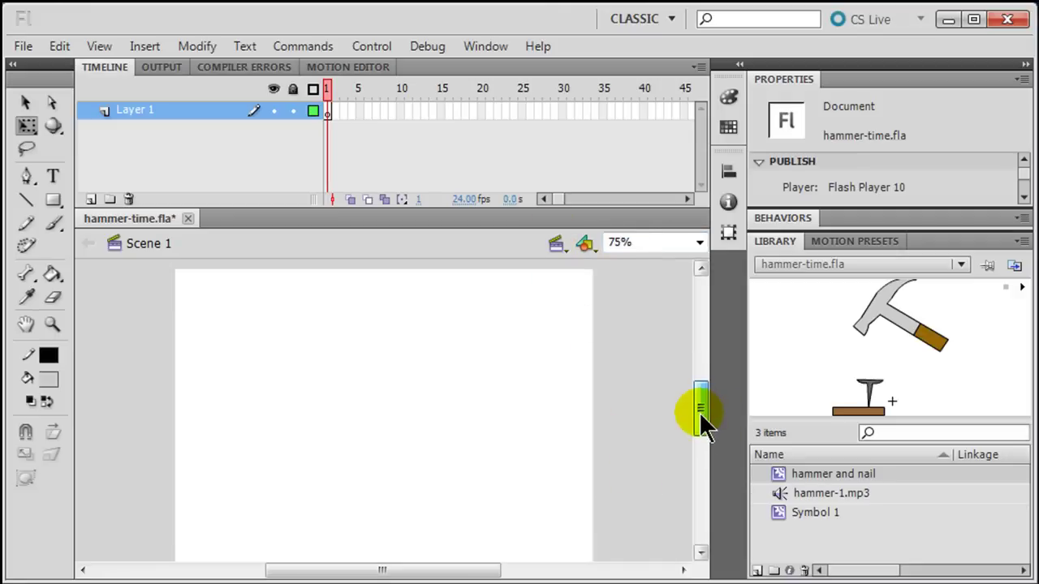
left_click(782, 475)
left_click_drag(781, 471, 395, 395)
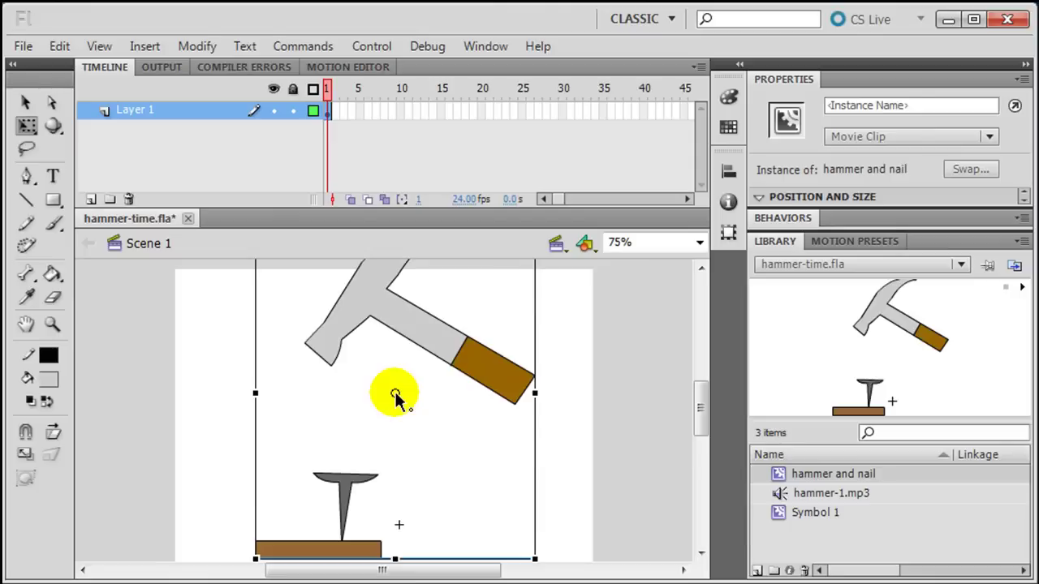
Step: Scale the hammer and nail instance down about its centre and reposition it so it fits within the stage
left_click_drag(535, 558, 480, 485)
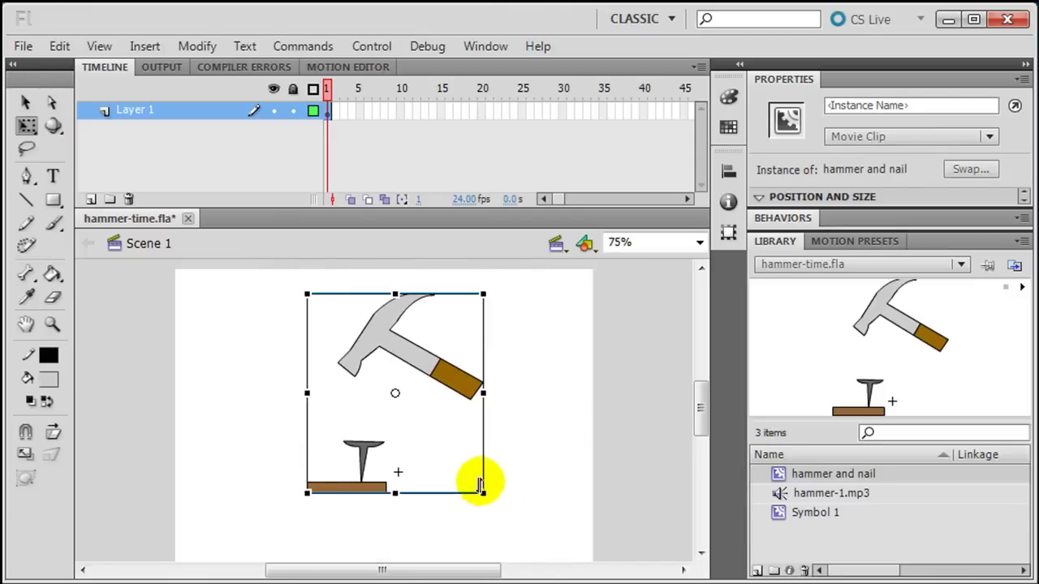
left_click(439, 432)
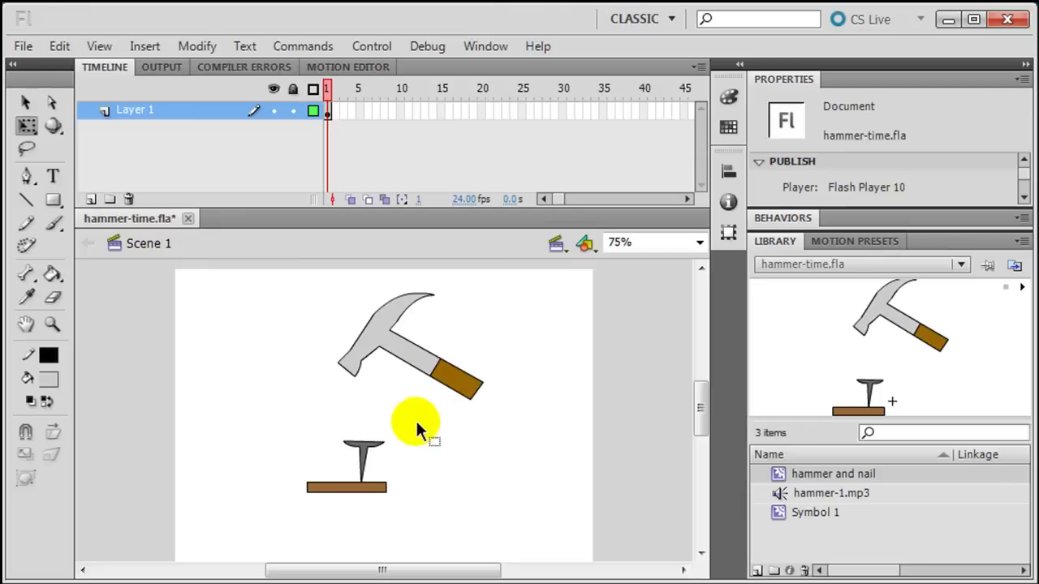
left_click_drag(426, 365, 403, 383)
left_click(568, 397)
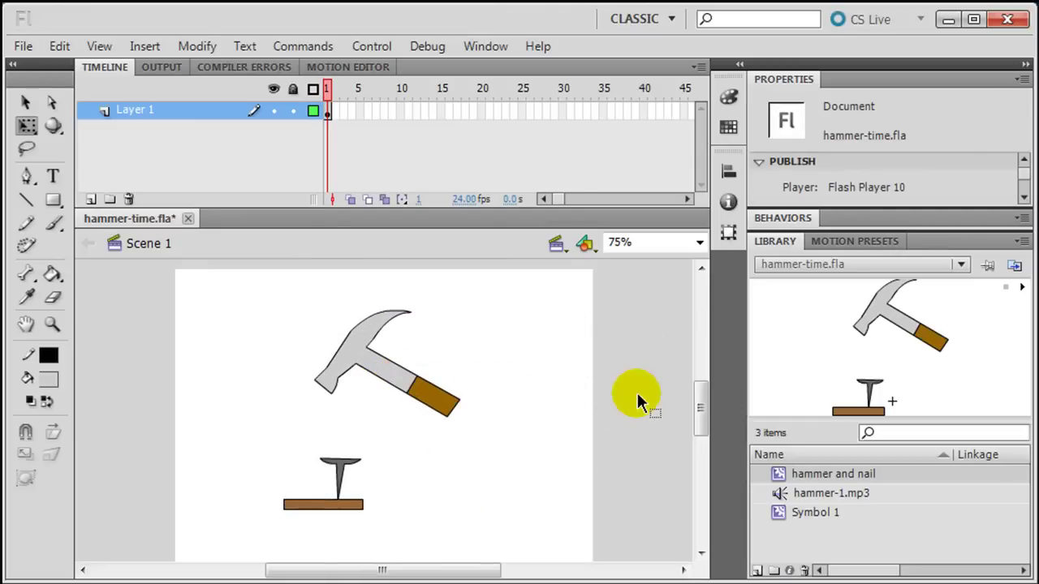
Step: Test the movie to check the hammer animation with its sound, and close the preview
key("ctrl+Return")
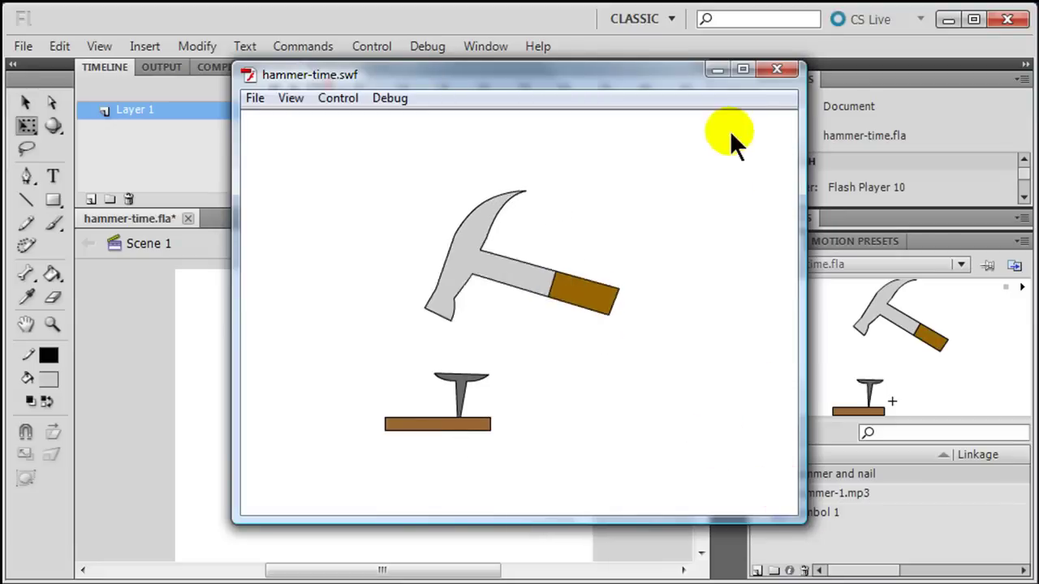
left_click(777, 70)
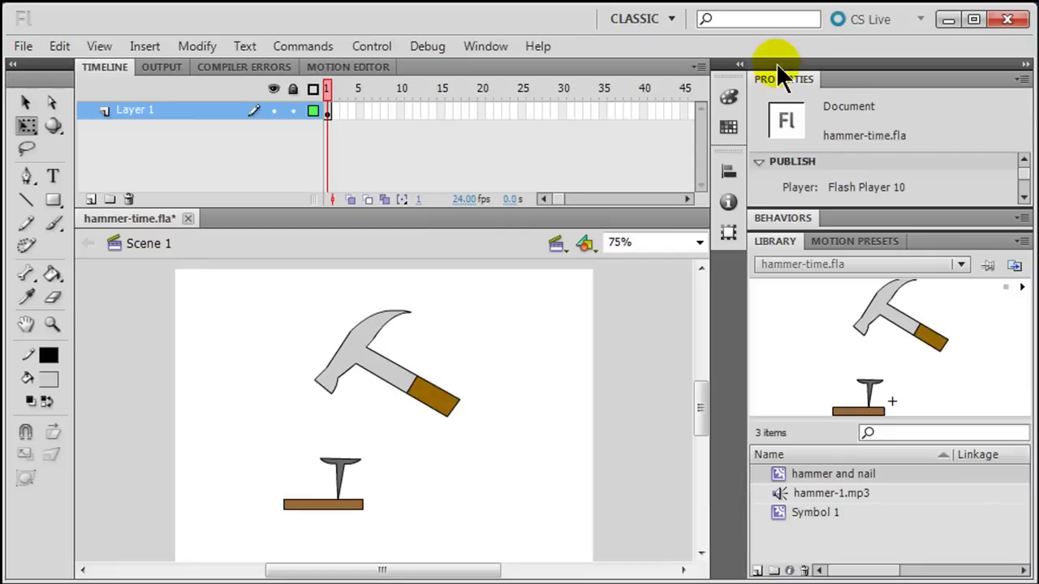
Step: Inside the hammer and nail movie clip, unlock the actions layer and insert a keyframe at frame 45
double_click(778, 474)
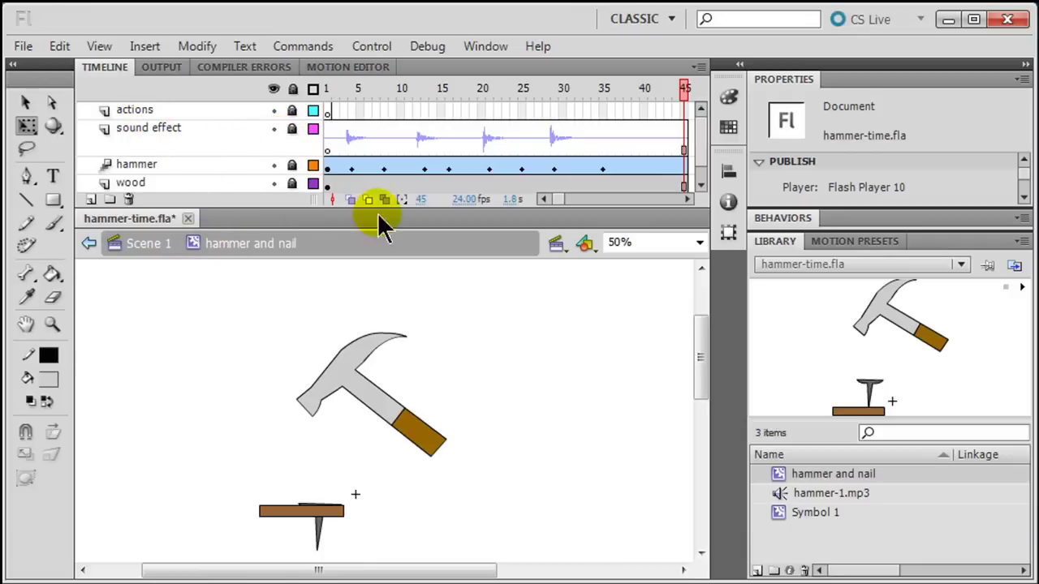
left_click(561, 200)
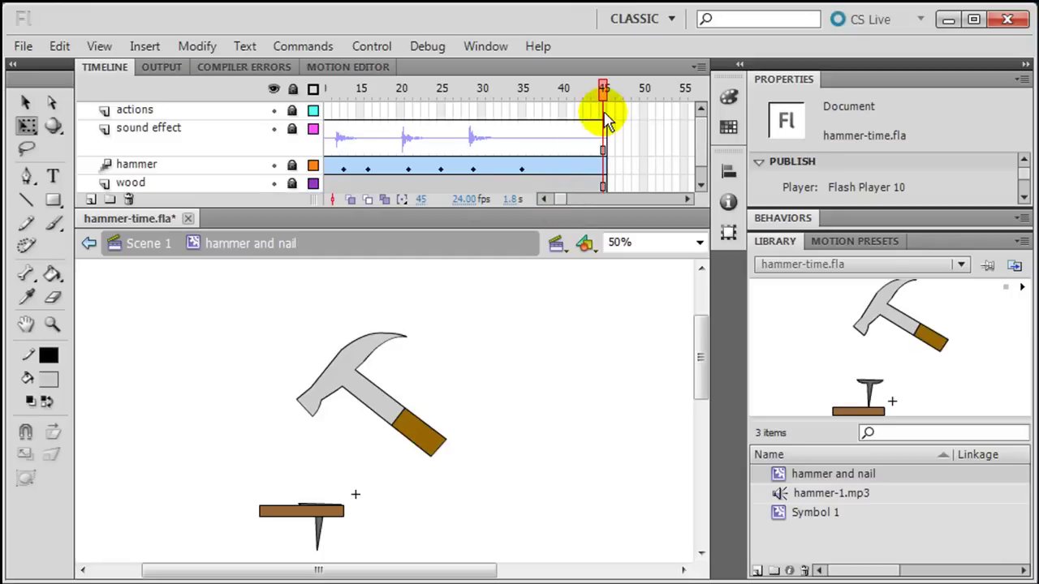
left_click(603, 110)
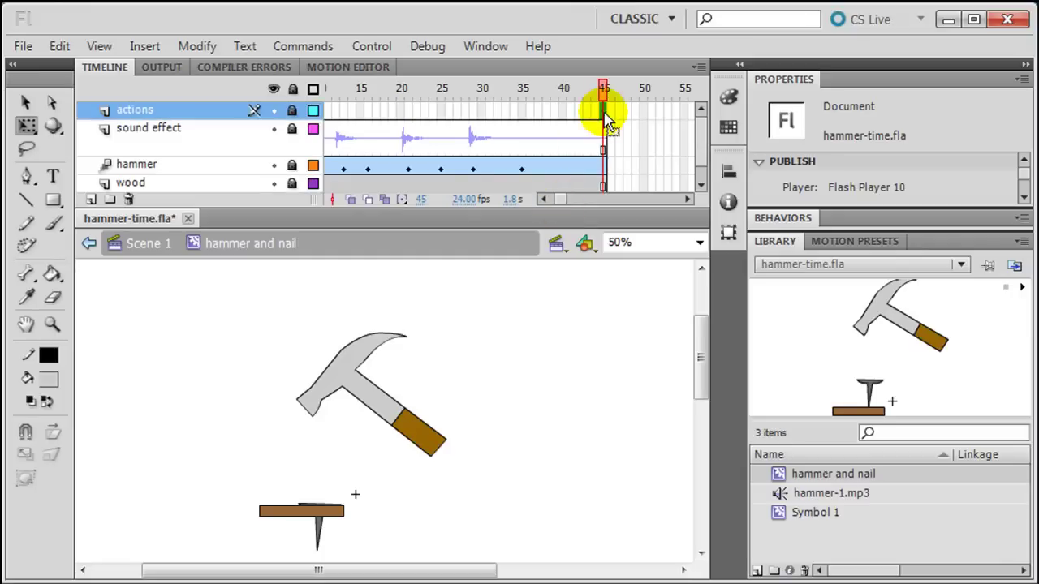
left_click(291, 110)
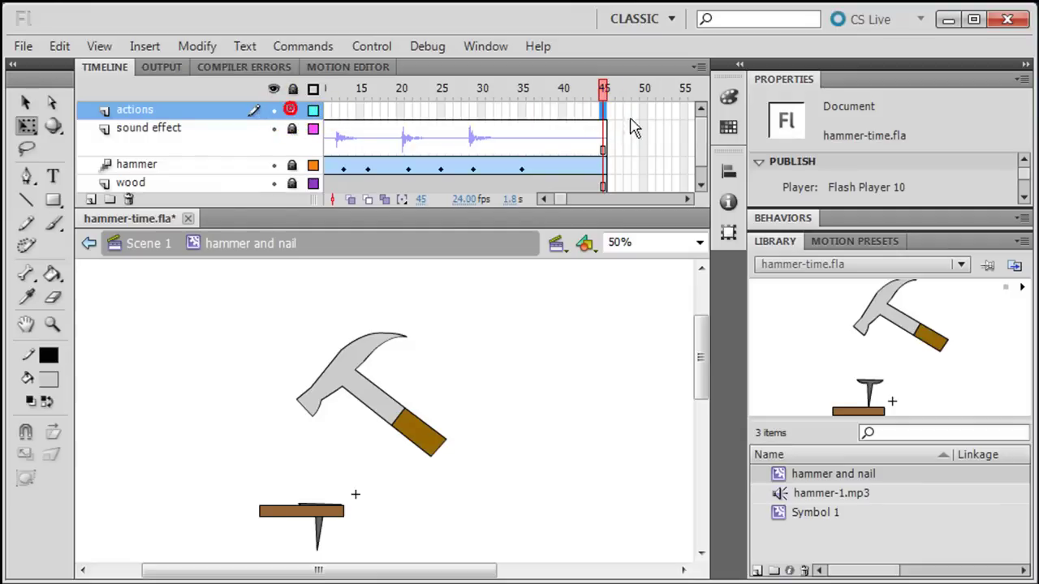
left_click(602, 115)
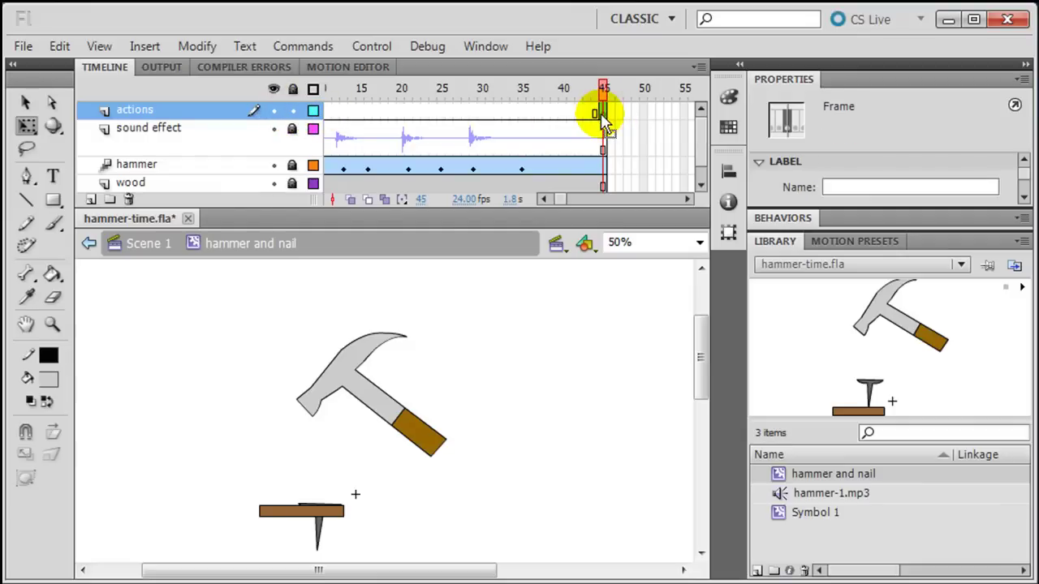
Step: Add the script stop(); to frame 45 of the actions layer
right_click(602, 113)
key("F9")
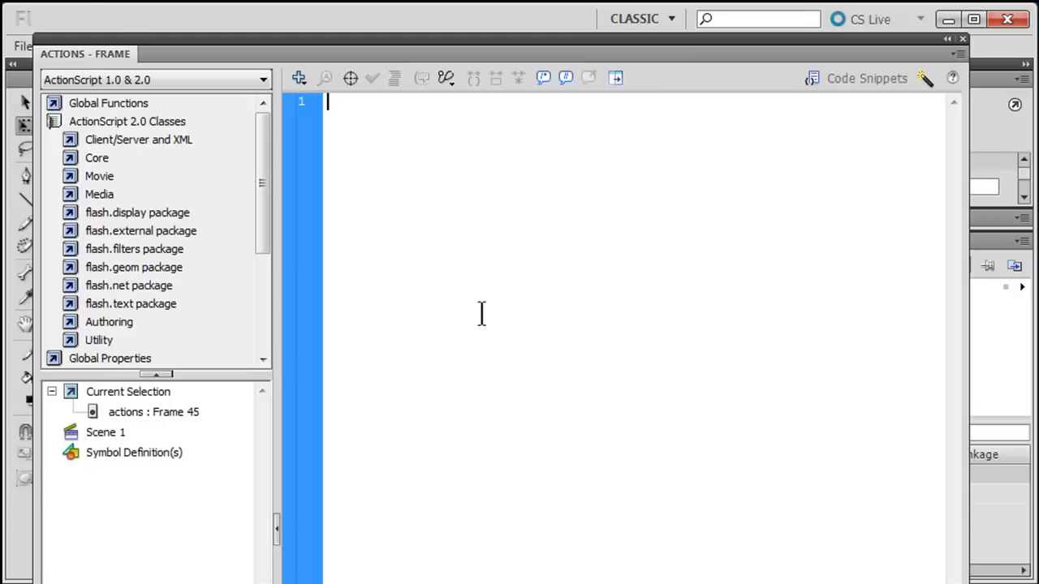
left_click(492, 259)
type("stop();")
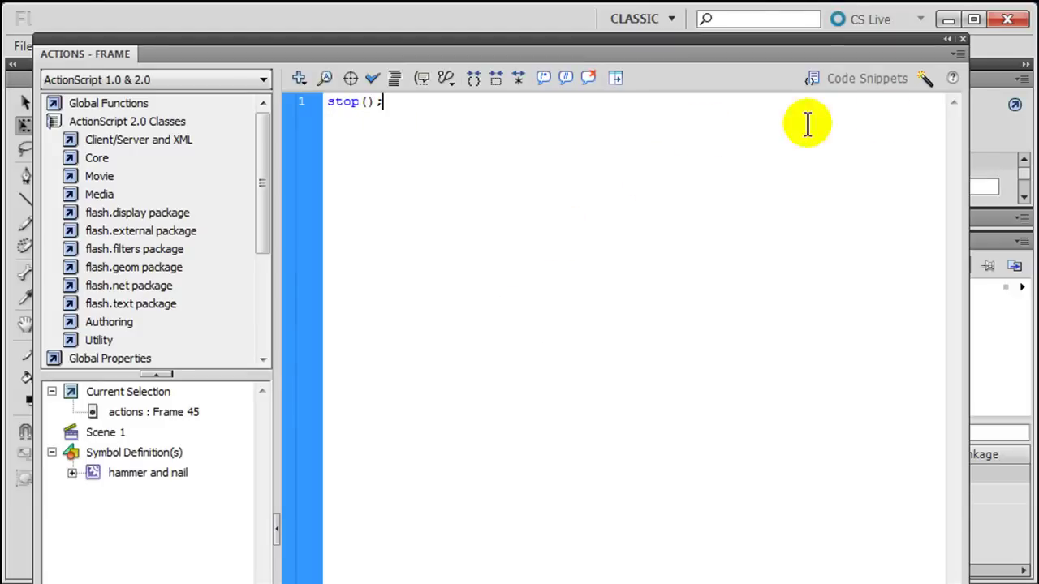
left_click(963, 38)
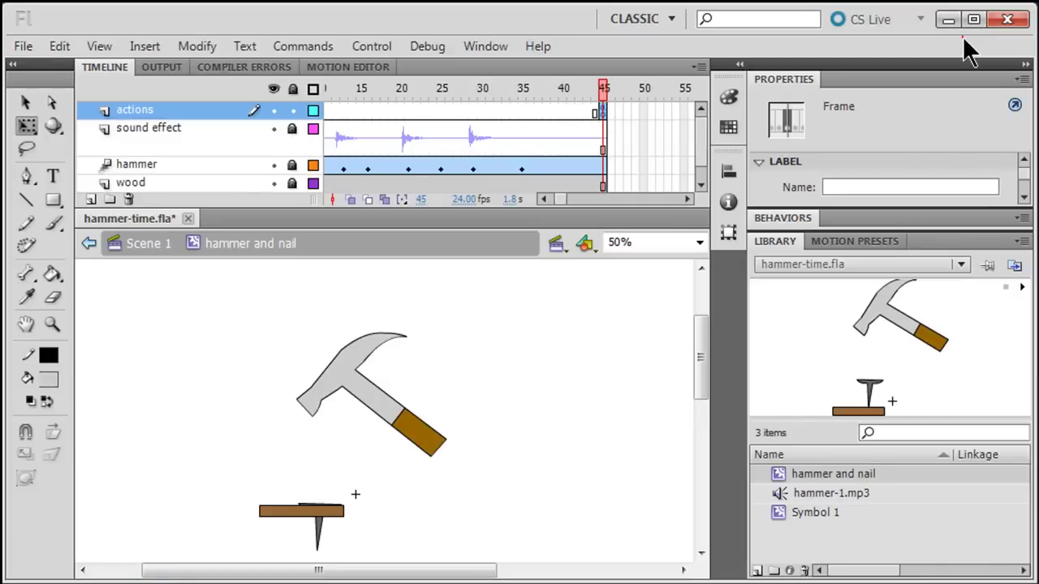
Step: Return to Scene 1 and test the movie with the stop action in place
left_click(151, 248)
left_click(338, 249)
key("ctrl+Return")
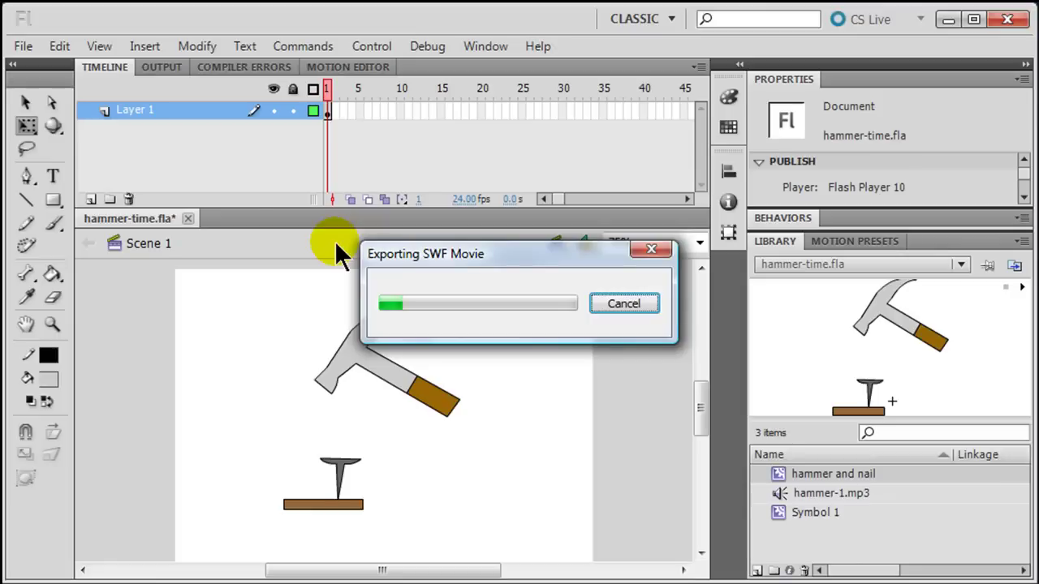